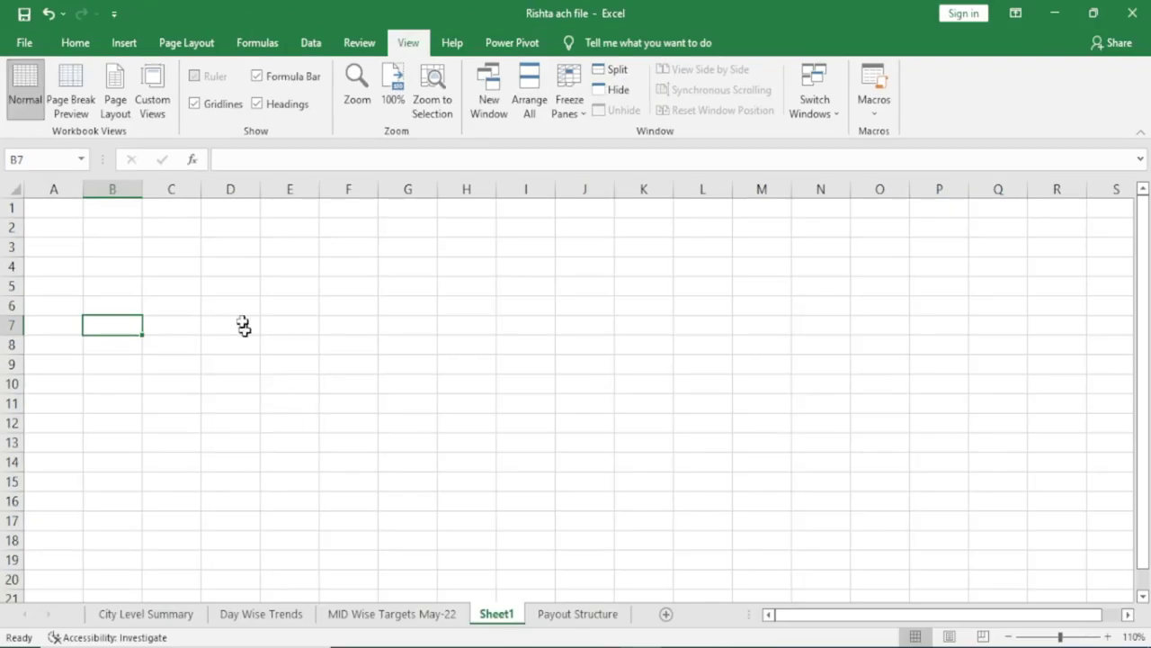
# - Select a block of empty cells and click various cells on the blank sheet
pyautogui.moveTo(210, 247)
pyautogui.mouseDown()
pyautogui.moveTo(421, 362)
pyautogui.moveTo(649, 518)
pyautogui.mouseUp()
pyautogui.click(507, 378)
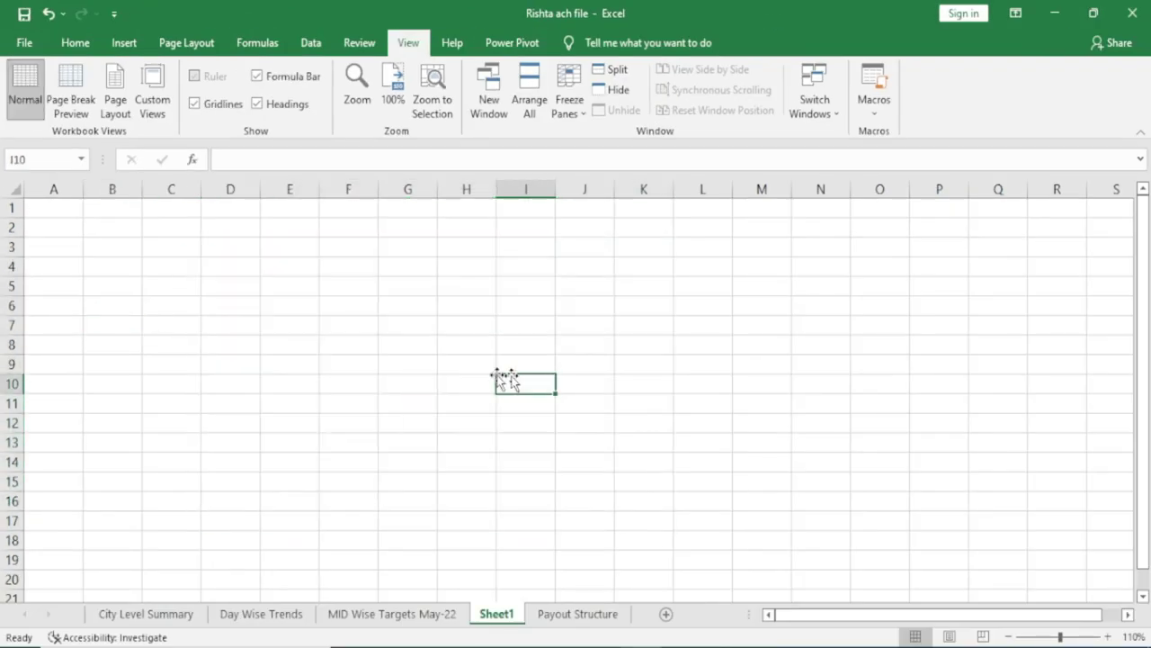
pyautogui.click(356, 317)
pyautogui.click(296, 308)
pyautogui.click(193, 292)
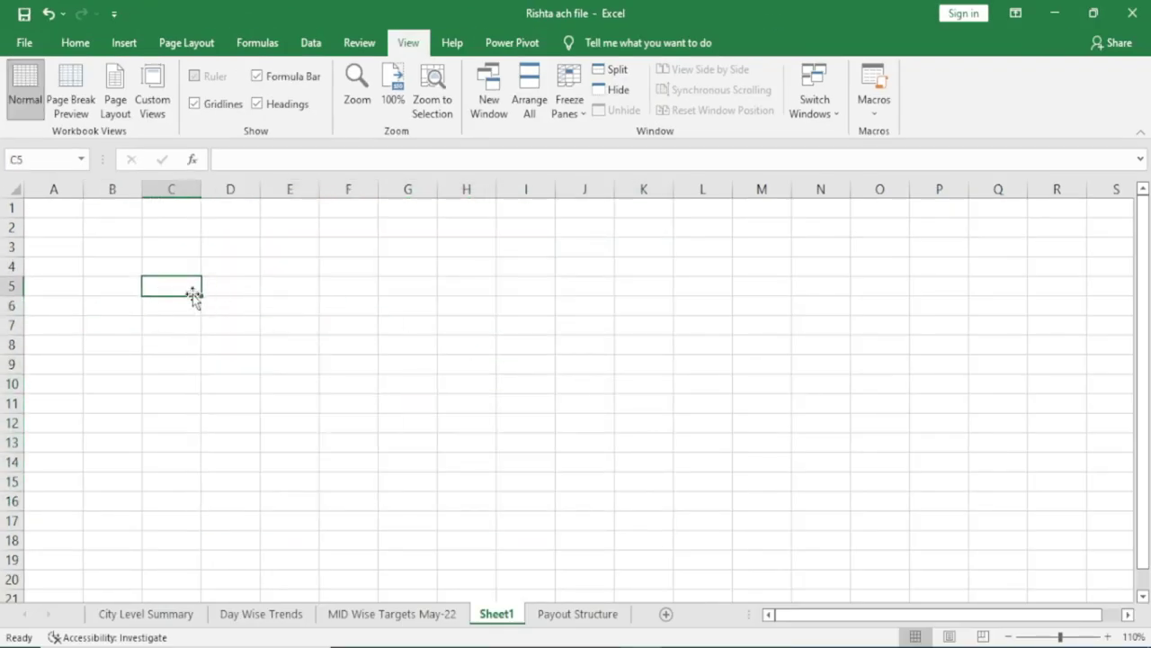
pyautogui.click(351, 356)
pyautogui.click(432, 345)
pyautogui.click(563, 329)
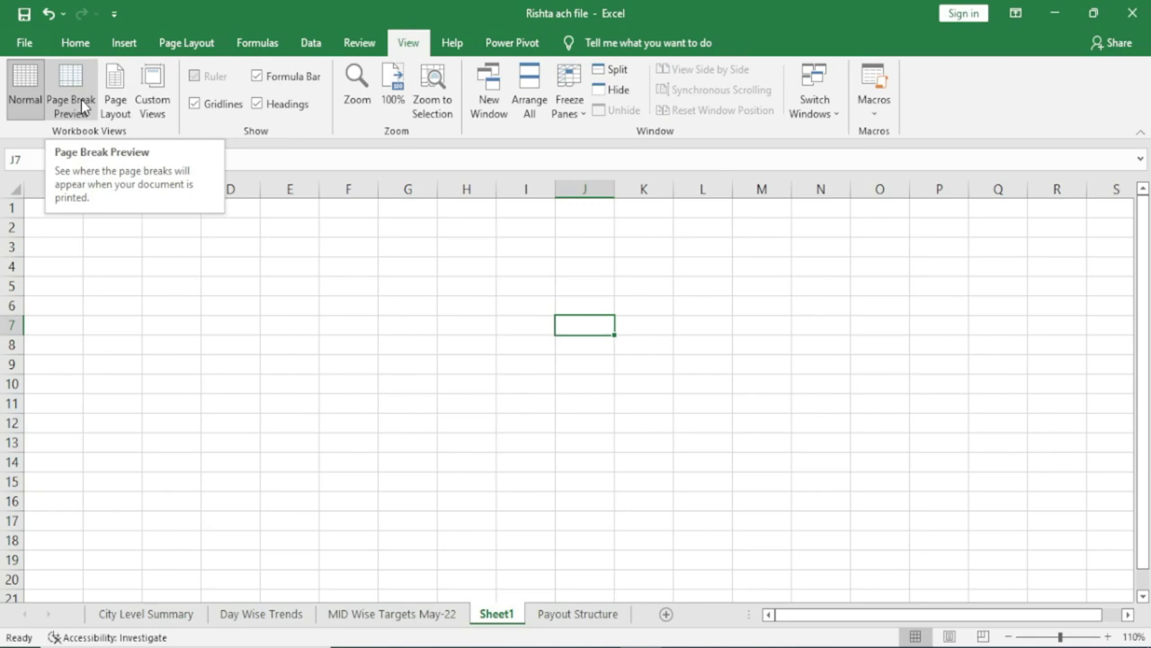
# - Show the MID Wise Targets May-22 sheet in Page Break Preview, zoomed out to see all pages
pyautogui.click(402, 614)
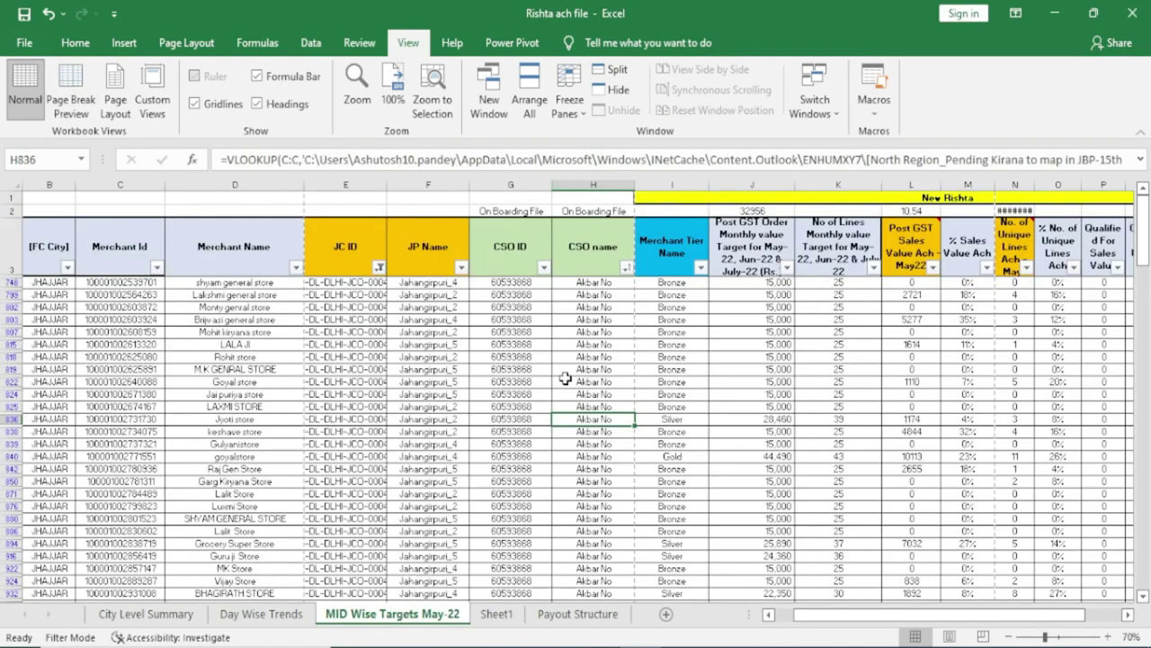
pyautogui.click(1009, 637)
pyautogui.click(1009, 637)
pyautogui.click(1009, 637)
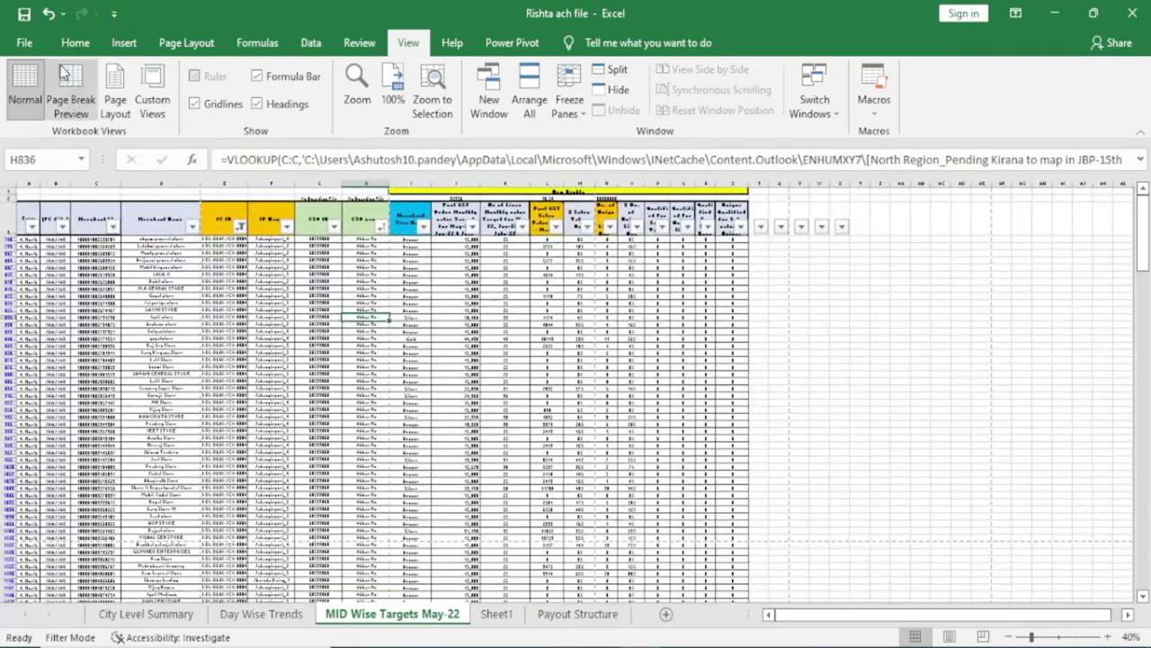
pyautogui.click(63, 75)
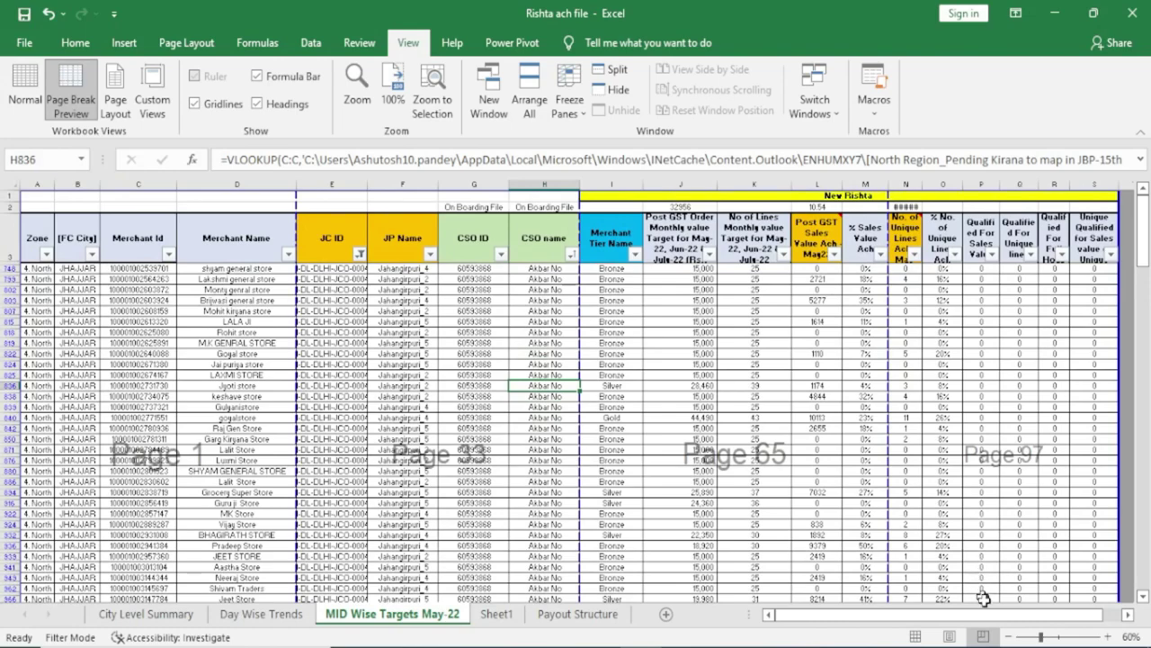
pyautogui.click(1009, 637)
pyautogui.click(1009, 637)
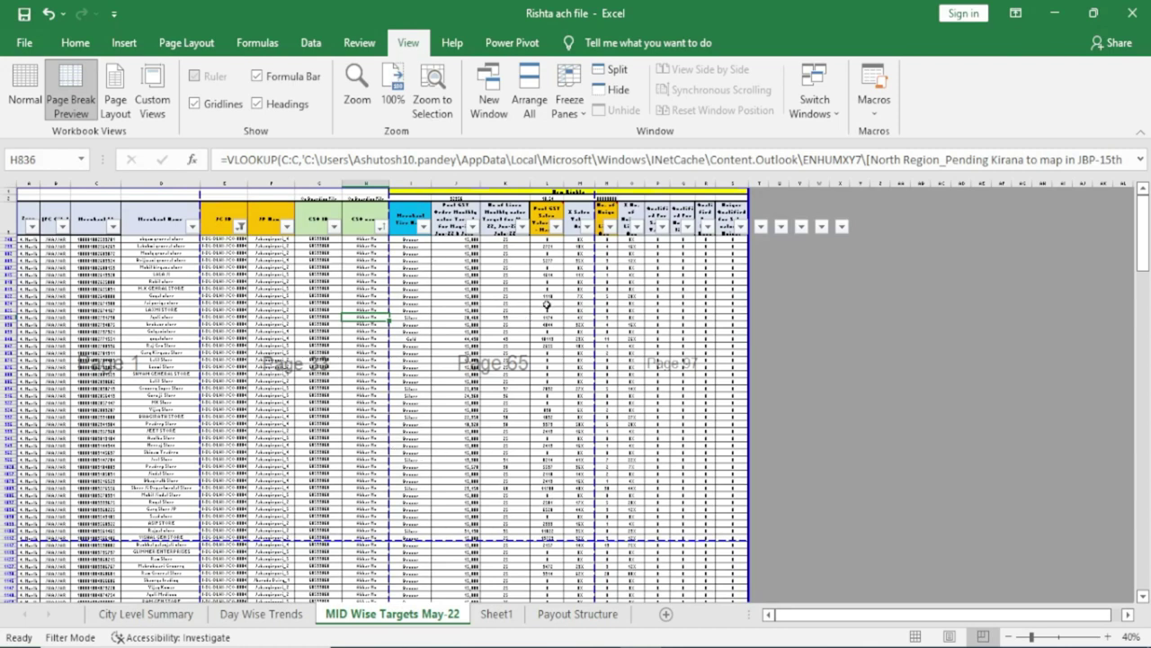
# - Widen the print area to the right and move a vertical page break further right
pyautogui.moveTo(814, 289); pyautogui.dragTo(1051, 510)
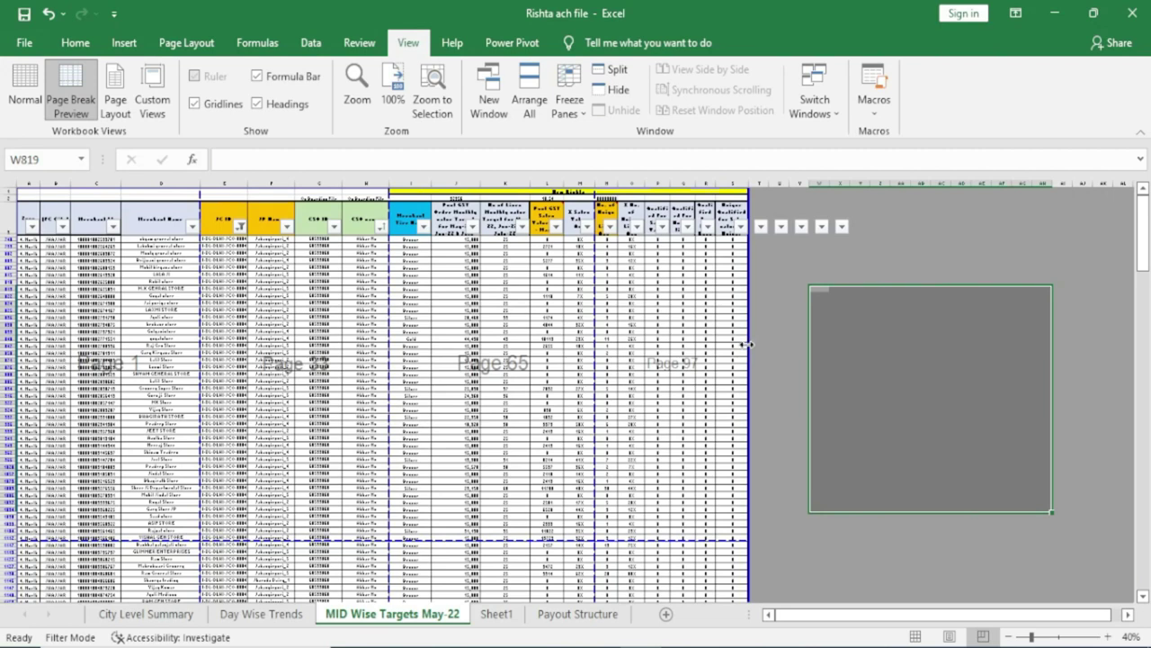
pyautogui.moveTo(750, 342); pyautogui.dragTo(801, 340)
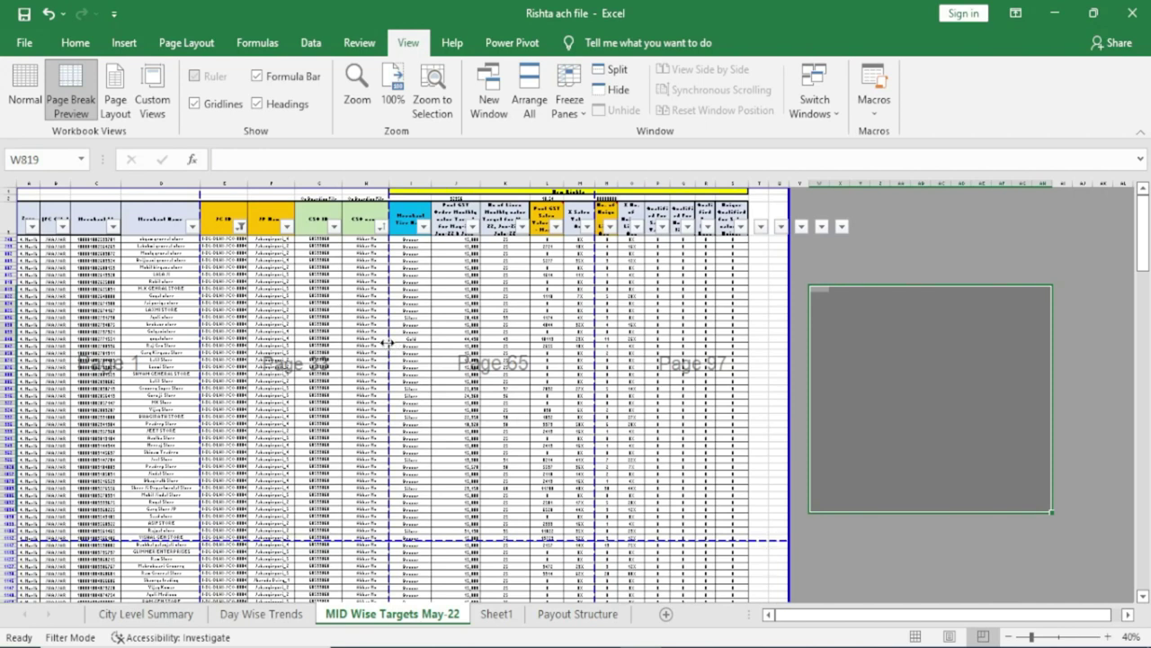
pyautogui.moveTo(389, 342); pyautogui.dragTo(427, 343)
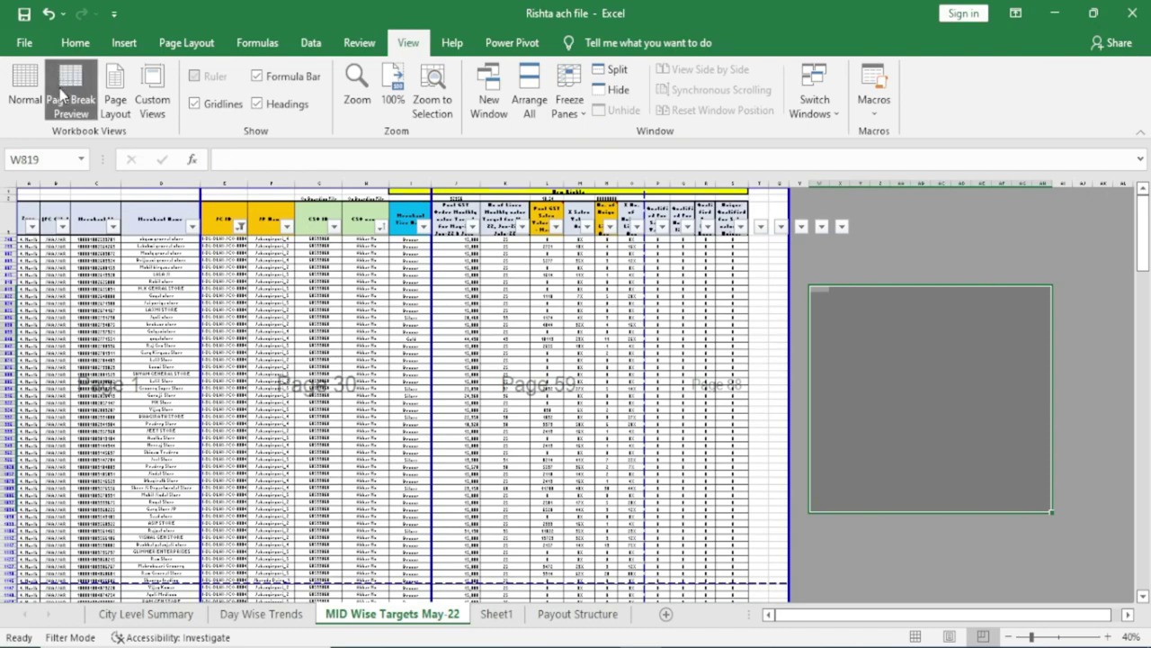
# - Scroll through the page preview and select cell C894
pyautogui.scroll(-5, 570, 457)
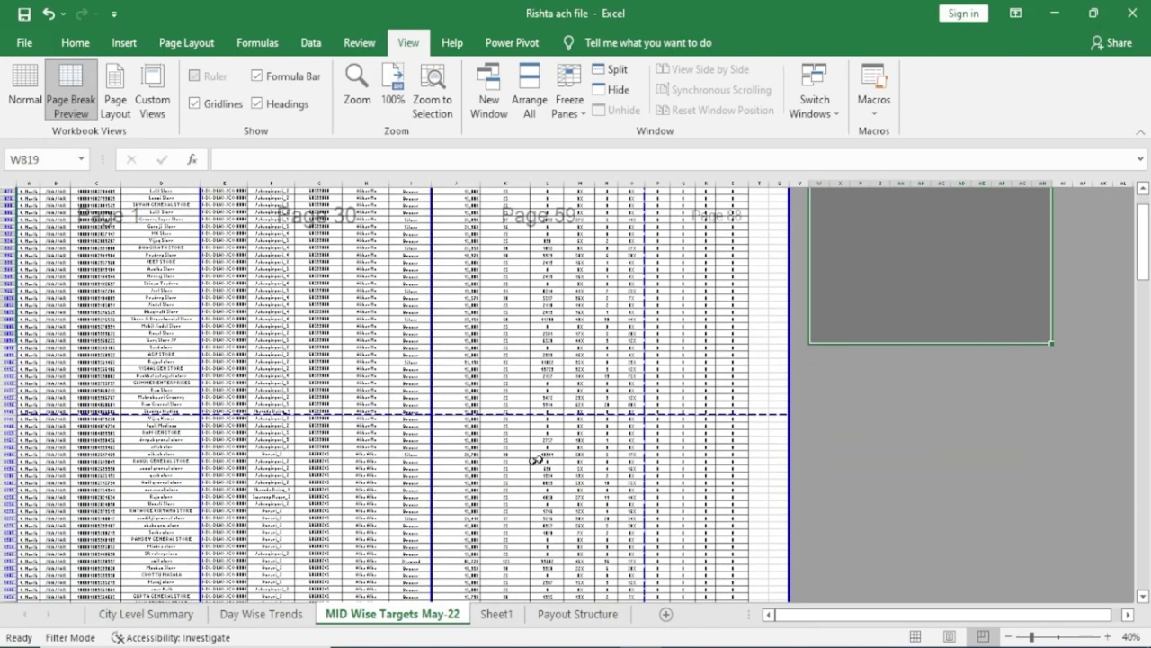
pyautogui.scroll(4, 512, 458)
pyautogui.scroll(4, 404, 370)
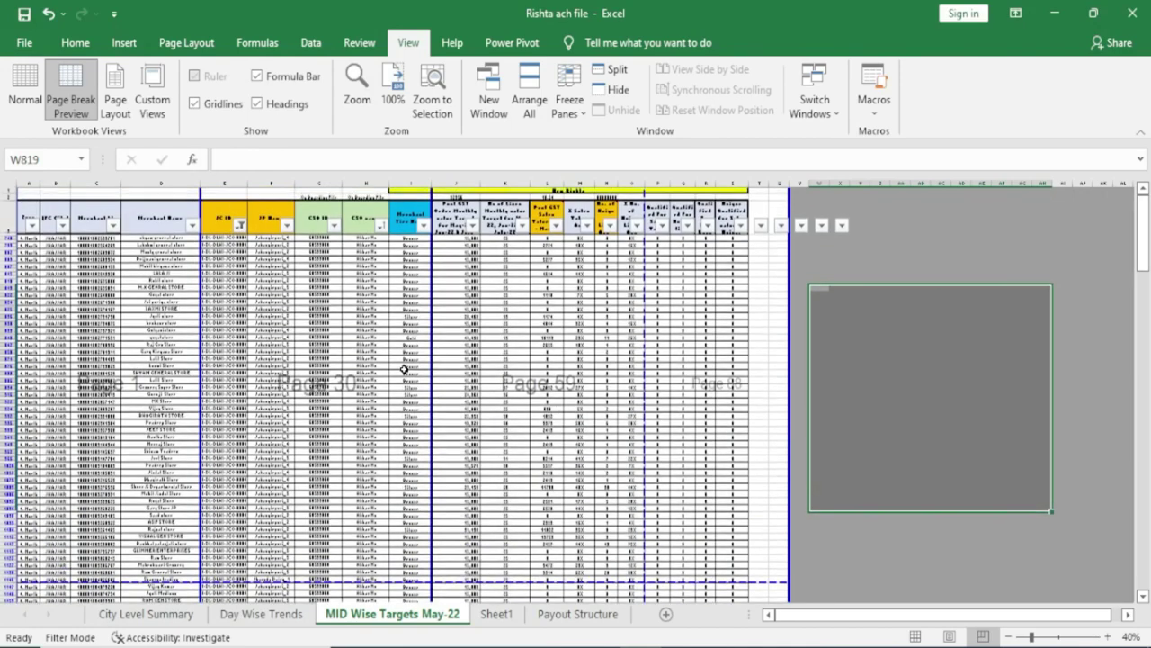
pyautogui.click(86, 394)
pyautogui.scroll(-3, 95, 432)
pyautogui.scroll(-4, 95, 432)
pyautogui.scroll(-3, 95, 435)
pyautogui.scroll(-3, 95, 436)
pyautogui.scroll(-1, 96, 436)
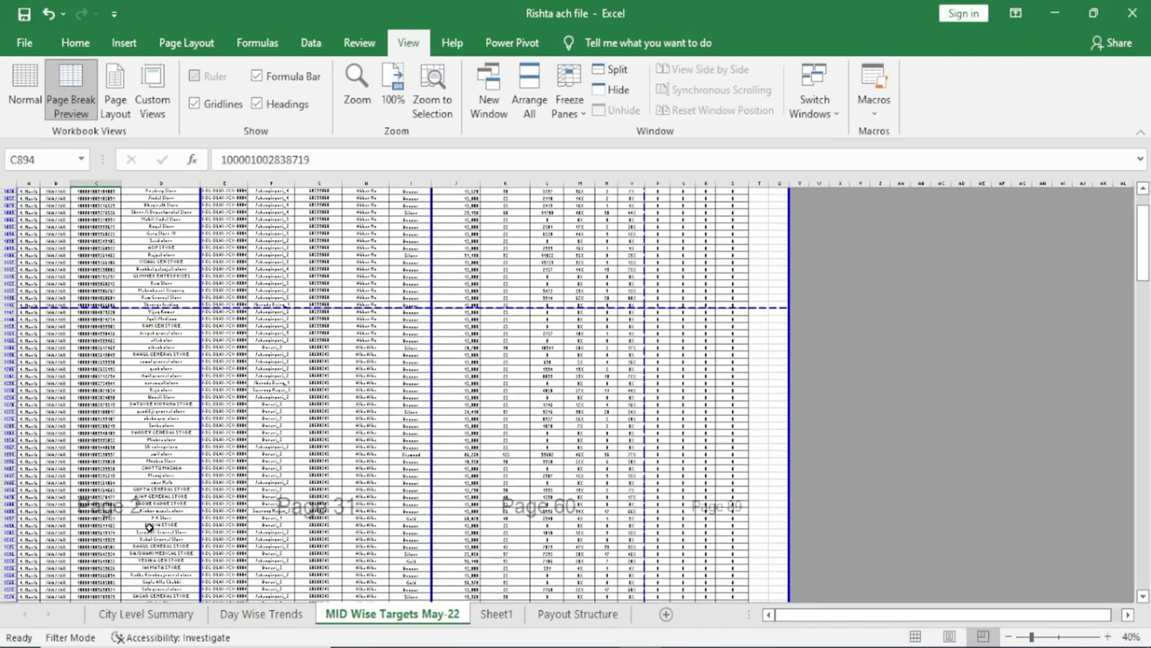
# - Zoom the page preview back in to 60% and scroll up to the column titles
pyautogui.click(1107, 637)
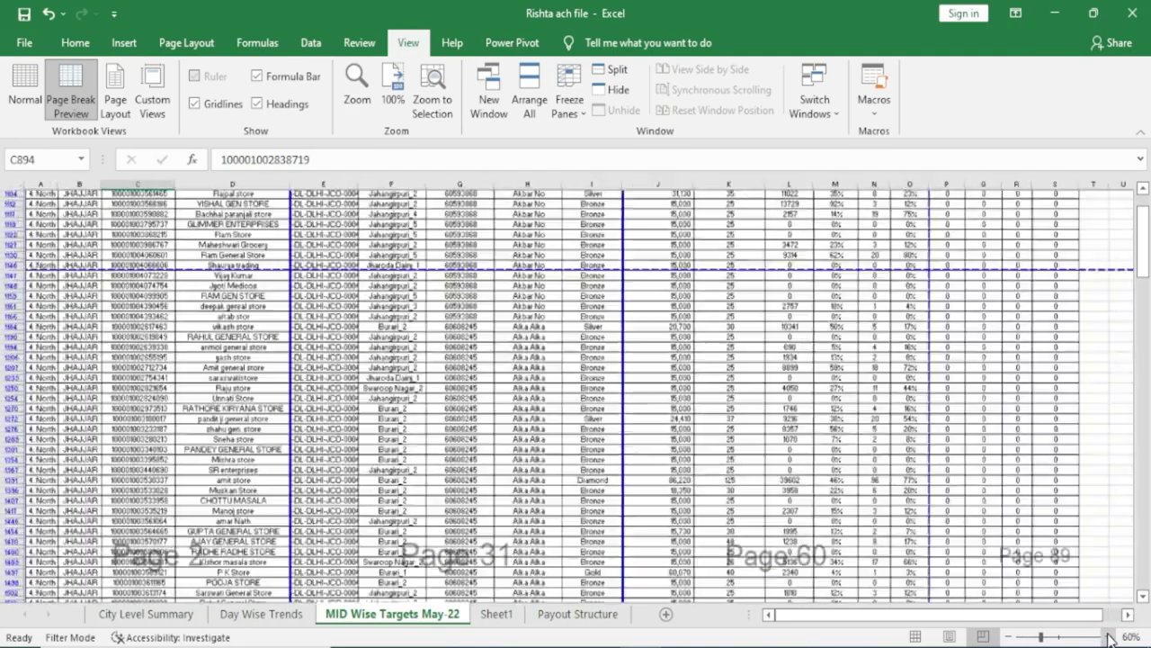
pyautogui.click(1108, 637)
pyautogui.scroll(4, 193, 429)
pyautogui.scroll(3, 193, 429)
pyautogui.scroll(2, 193, 430)
pyautogui.scroll(2, 192, 430)
pyautogui.scroll(3, 192, 429)
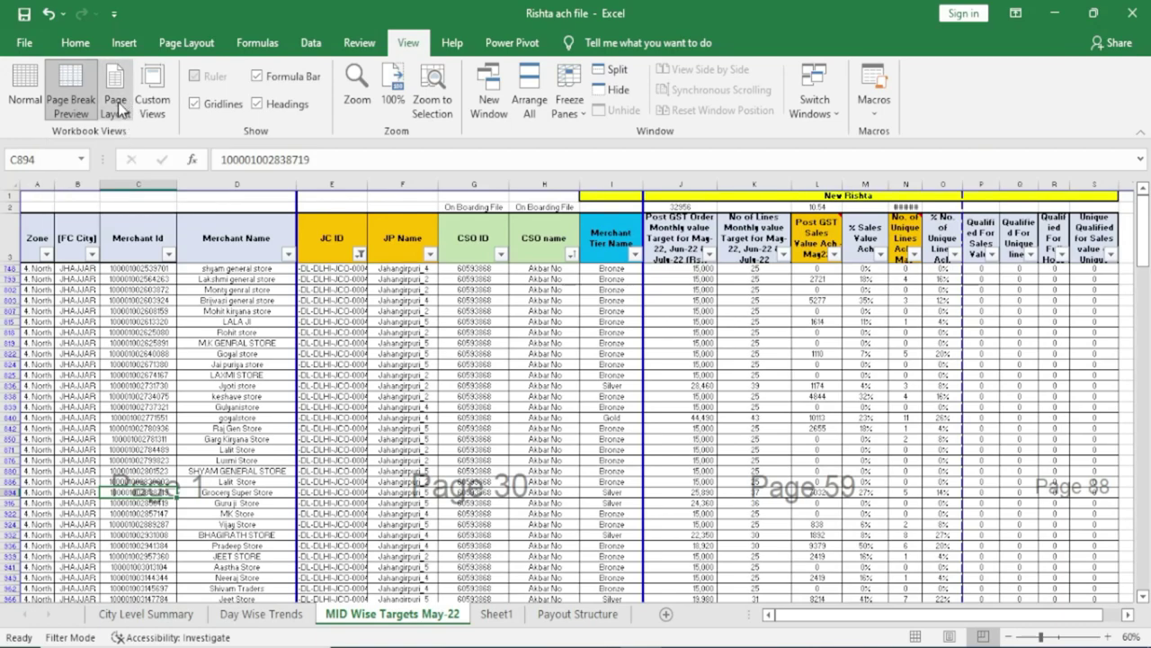
# - Switch the sheet to Page Layout view and scroll through the pages
pyautogui.click(117, 102)
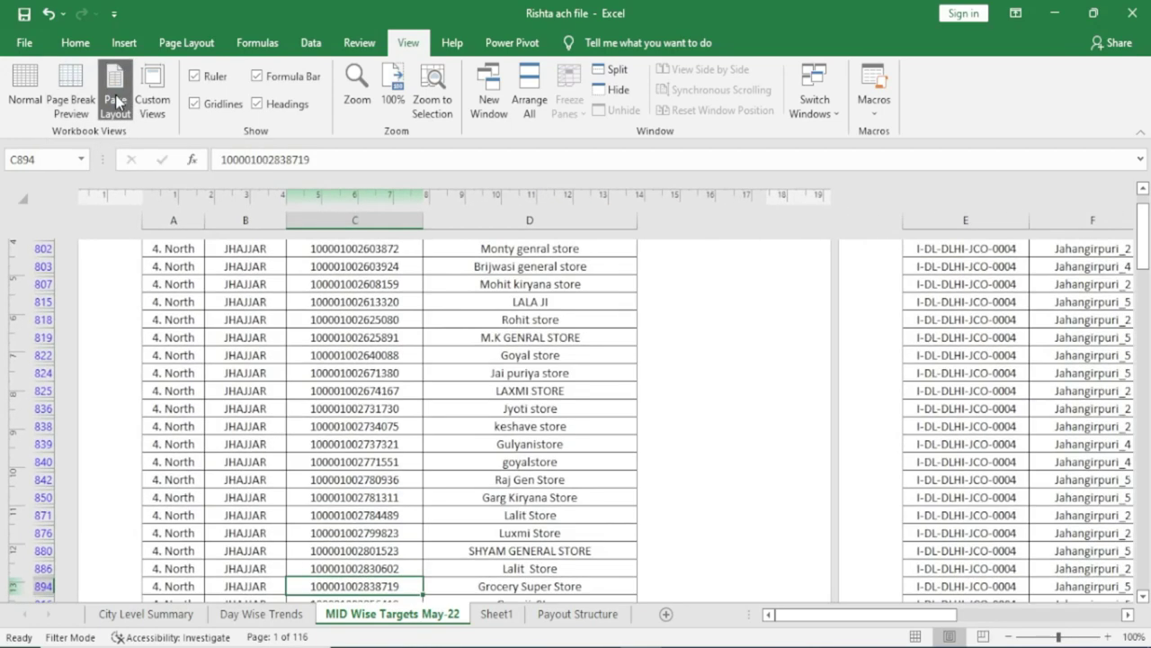
pyautogui.scroll(3, 355, 411)
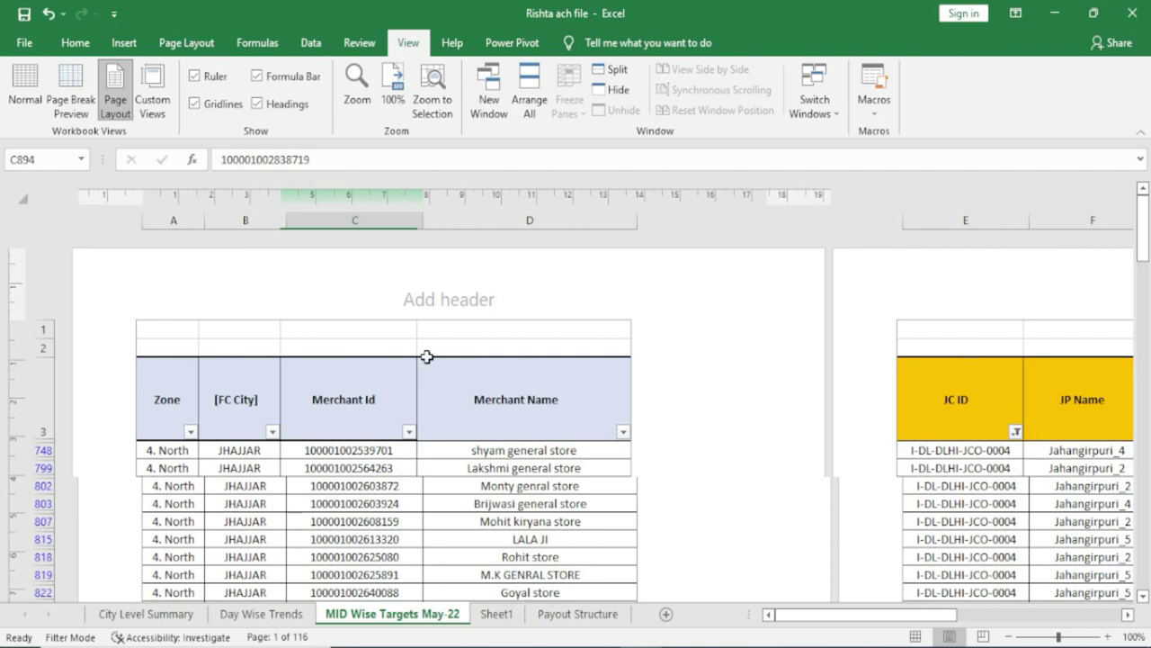
pyautogui.scroll(-5, 403, 443)
pyautogui.scroll(-3, 404, 442)
pyautogui.scroll(-3, 404, 443)
pyautogui.scroll(-5, 404, 443)
pyautogui.scroll(-1, 403, 443)
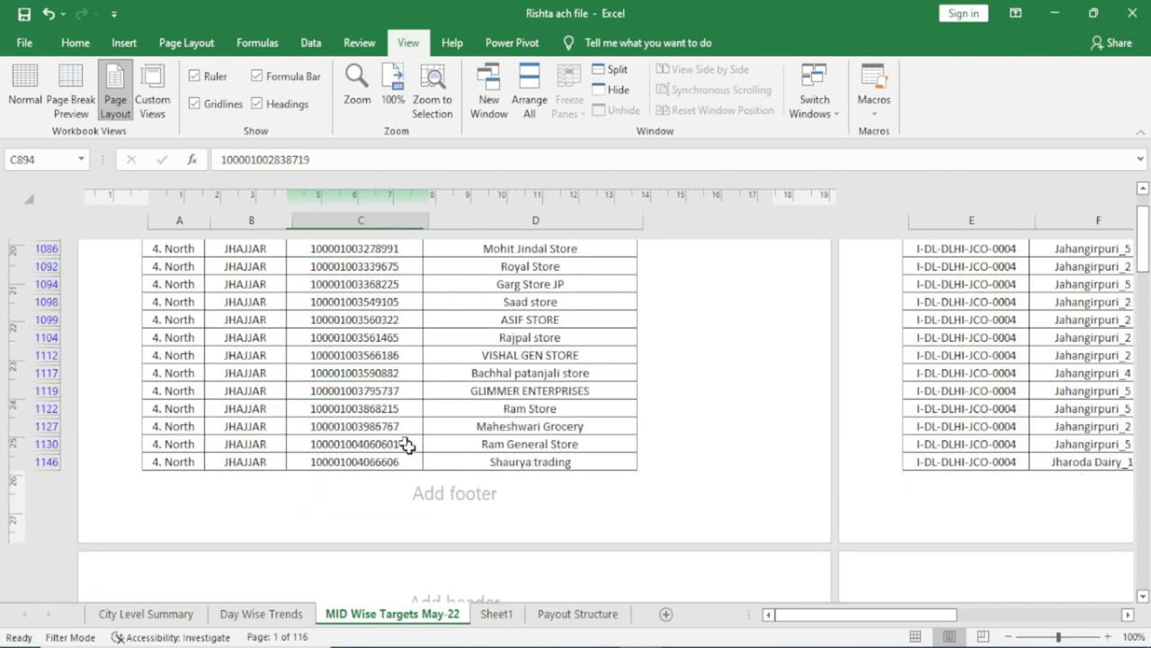
# - Return to the top and open the first page's header with the Header & Footer tools
pyautogui.scroll(2, 438, 506)
pyautogui.scroll(3, 438, 506)
pyautogui.scroll(2, 438, 506)
pyautogui.scroll(6, 438, 507)
pyautogui.scroll(2, 434, 499)
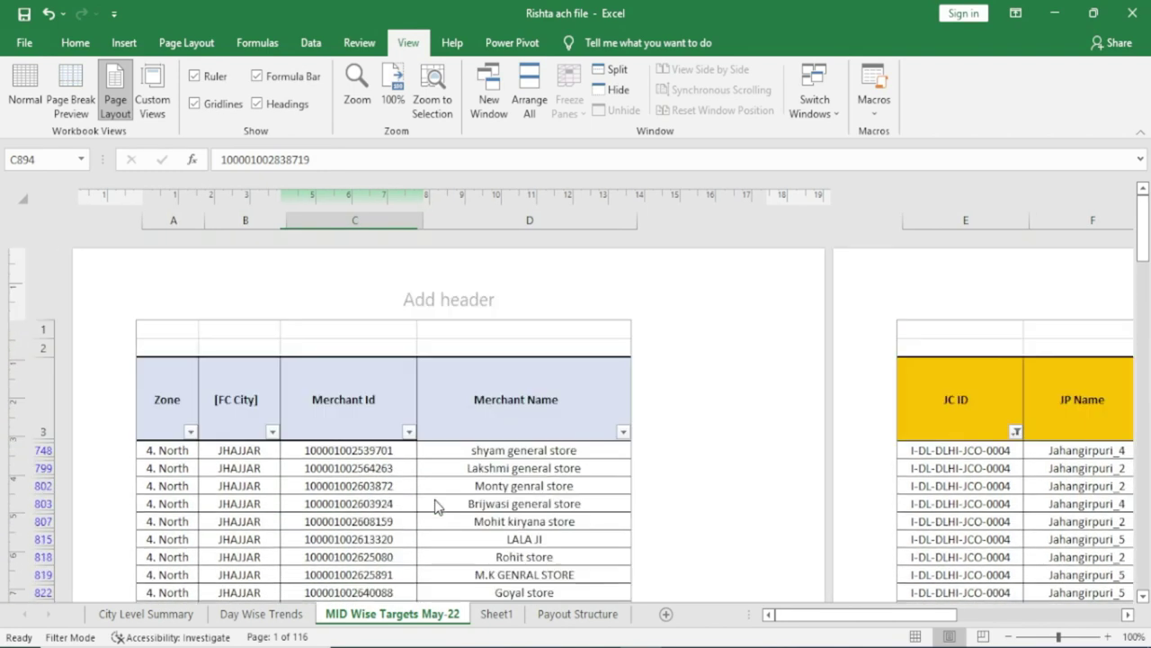
pyautogui.click(442, 292)
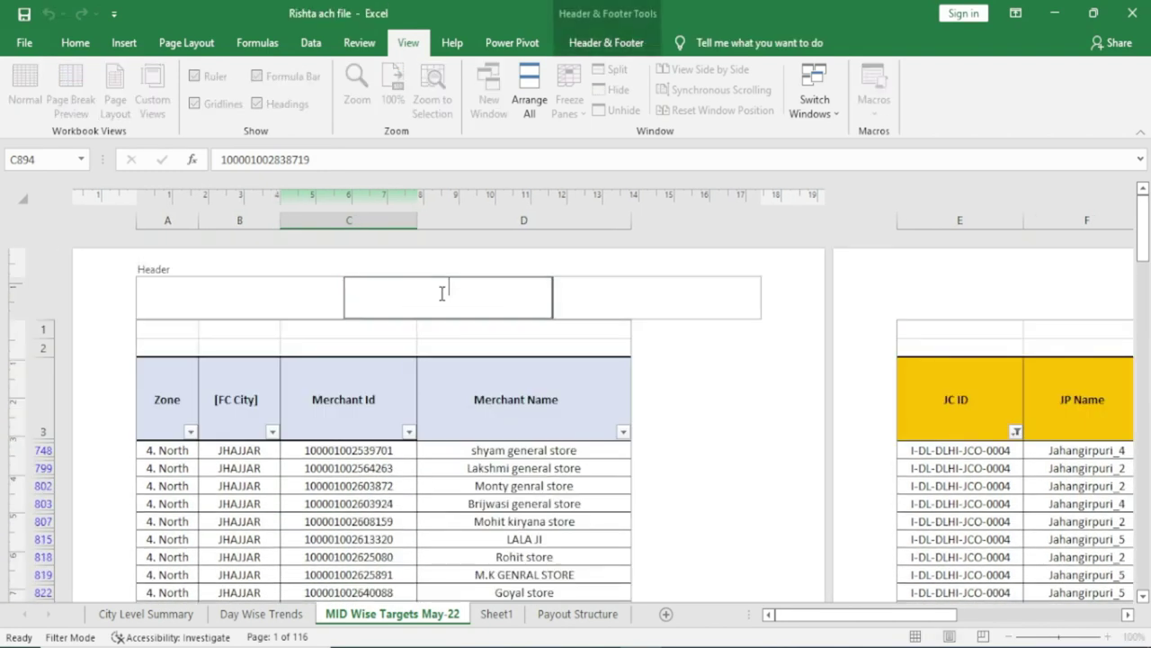
pyautogui.click(607, 44)
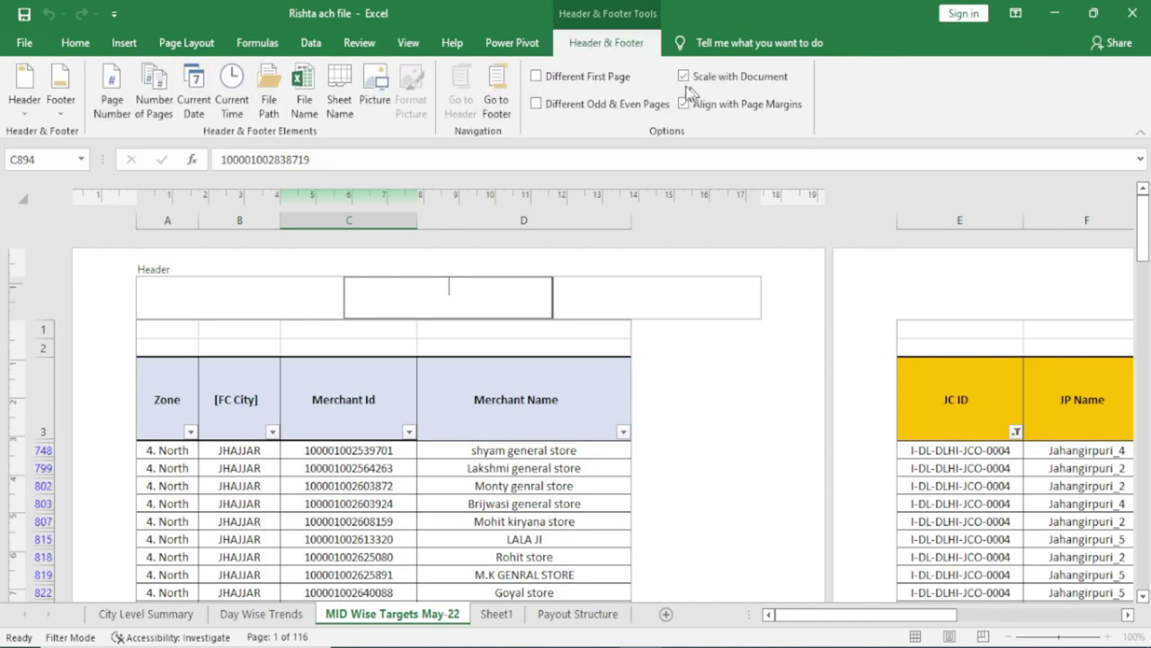
# - Apply the 'MID Wise Targets May-22' sheet-name header preset, then select the second page's header
pyautogui.click(31, 119)
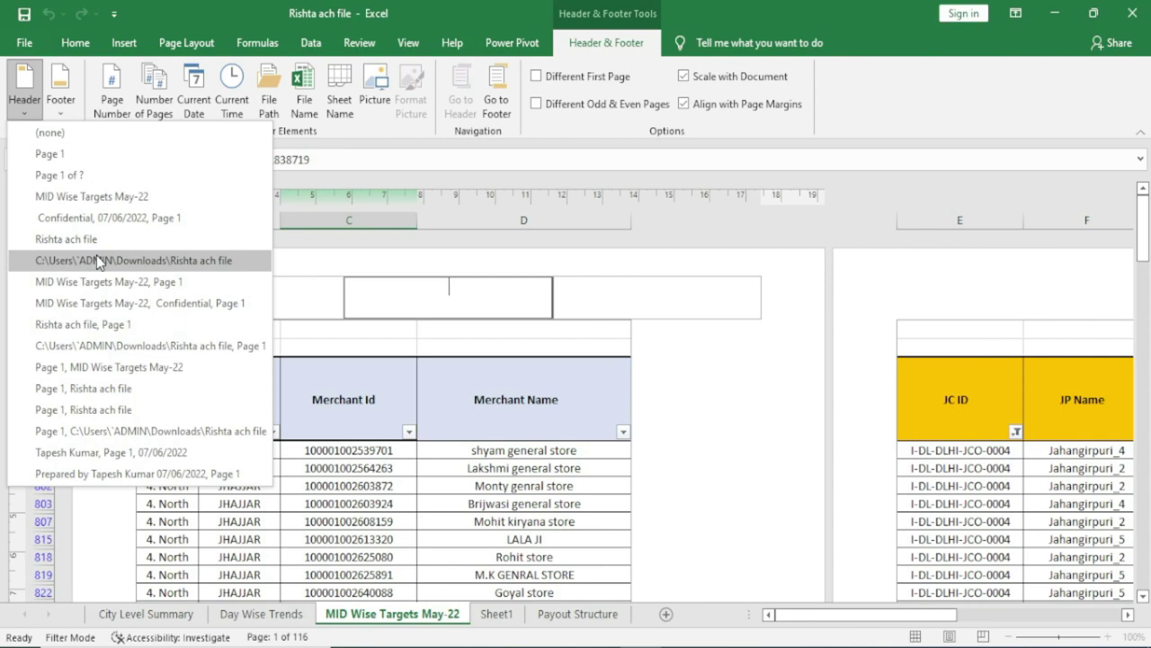
pyautogui.click(92, 197)
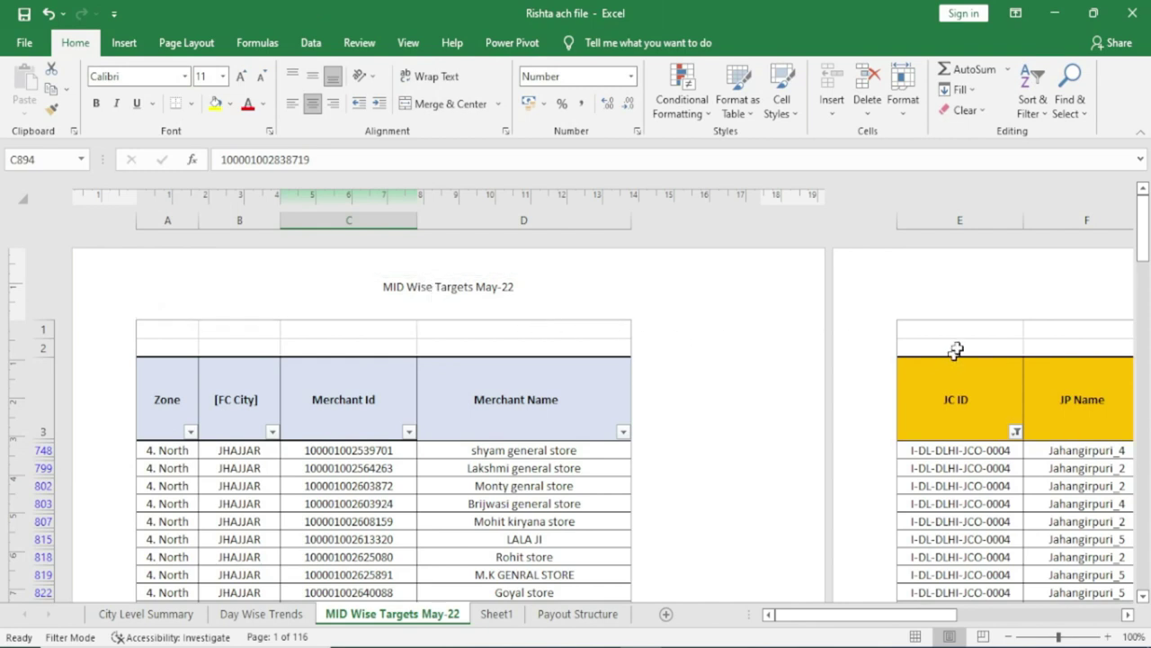
pyautogui.click(978, 298)
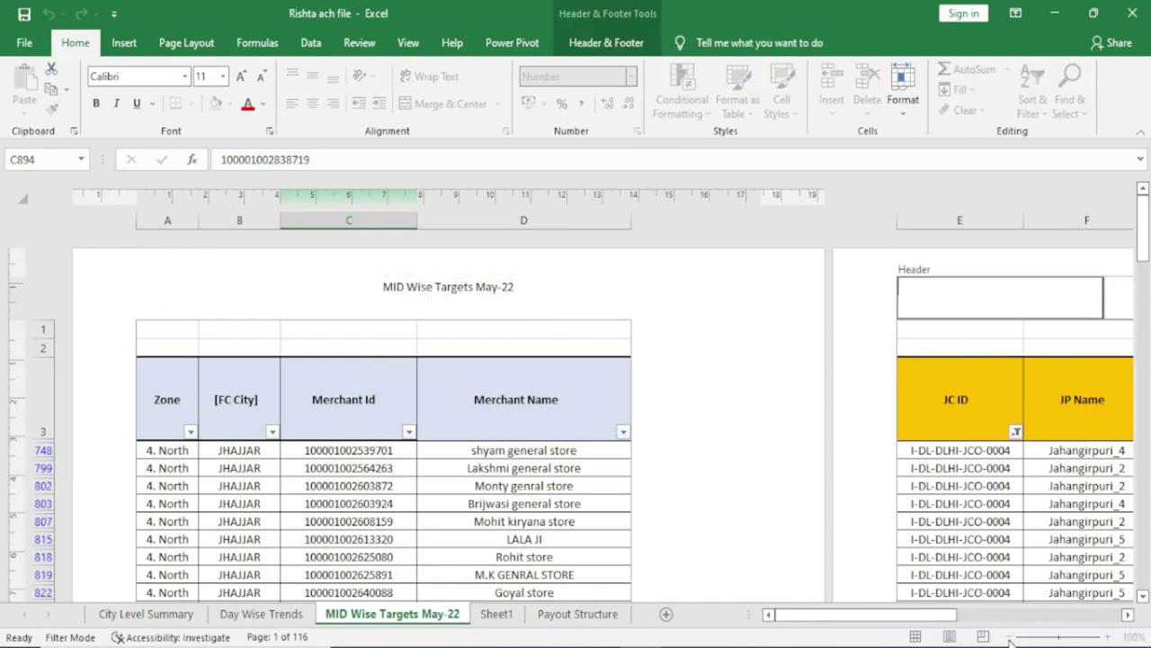
pyautogui.moveTo(802, 617)
pyautogui.mouseDown()
pyautogui.moveTo(893, 617)
pyautogui.moveTo(802, 617)
pyautogui.mouseUp()
# - Apply the file path and 'Page 1' footer preset, then select the centre footer section
pyautogui.click(607, 42)
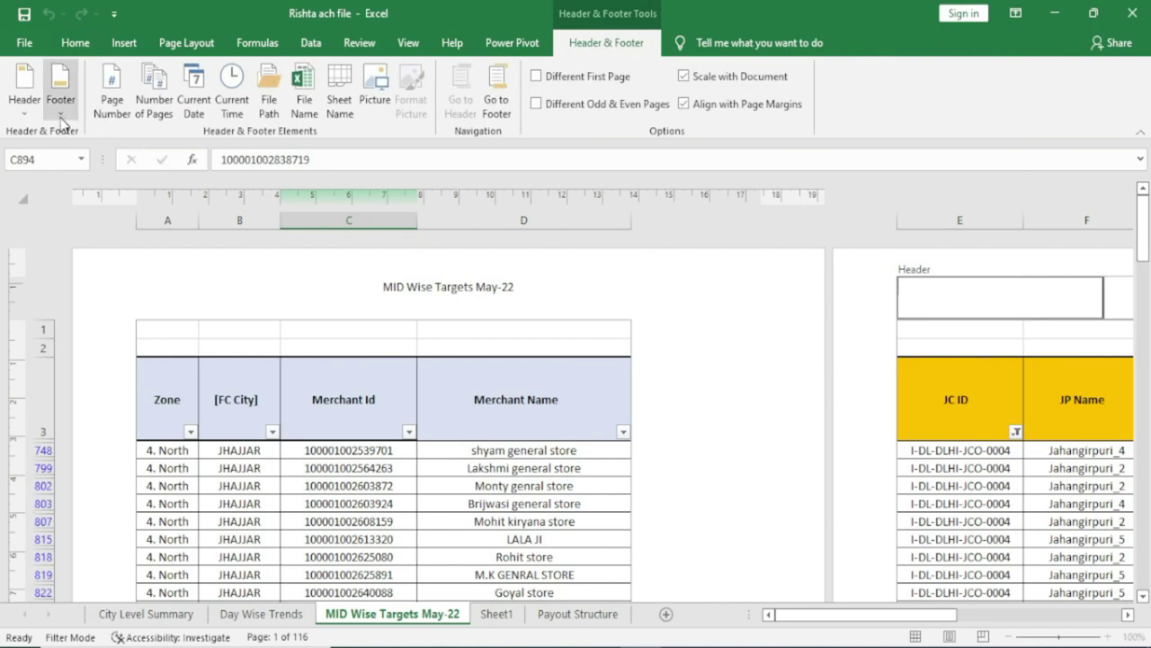
pyautogui.click(61, 117)
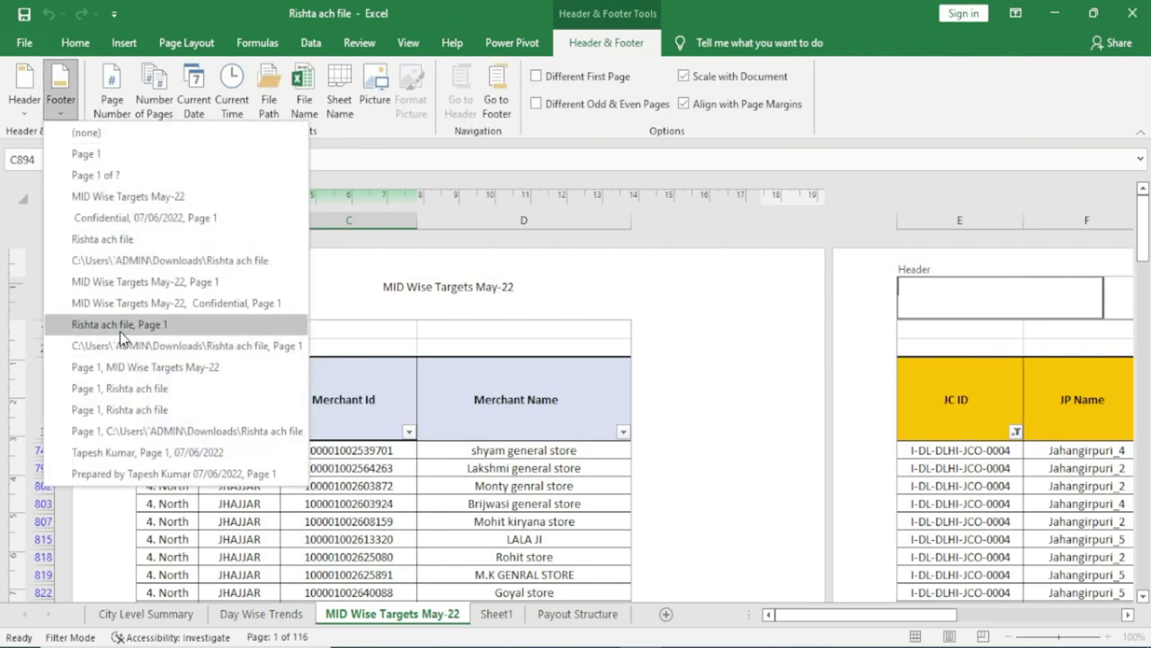
pyautogui.click(173, 346)
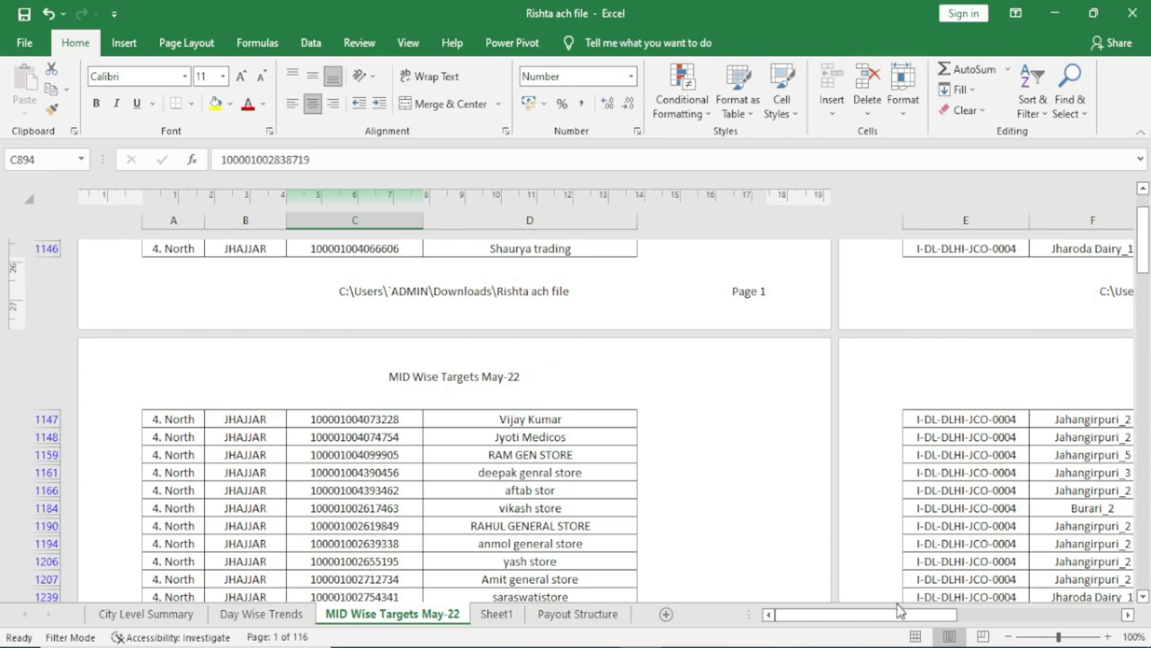
pyautogui.moveTo(886, 619); pyautogui.dragTo(944, 622)
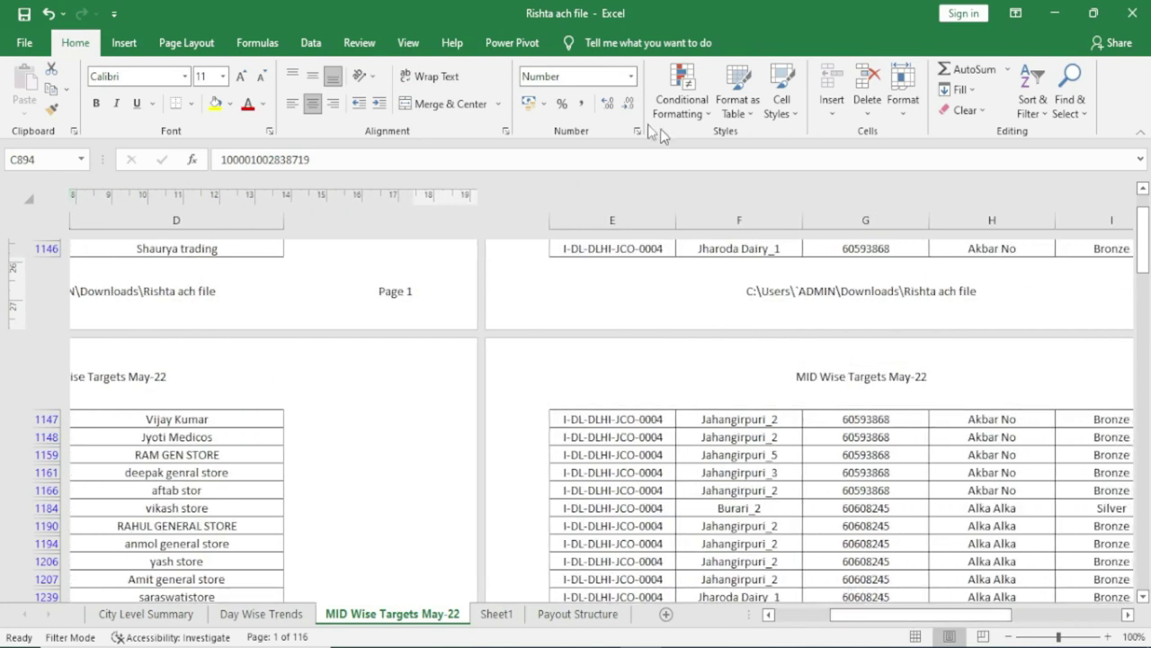
pyautogui.click(801, 292)
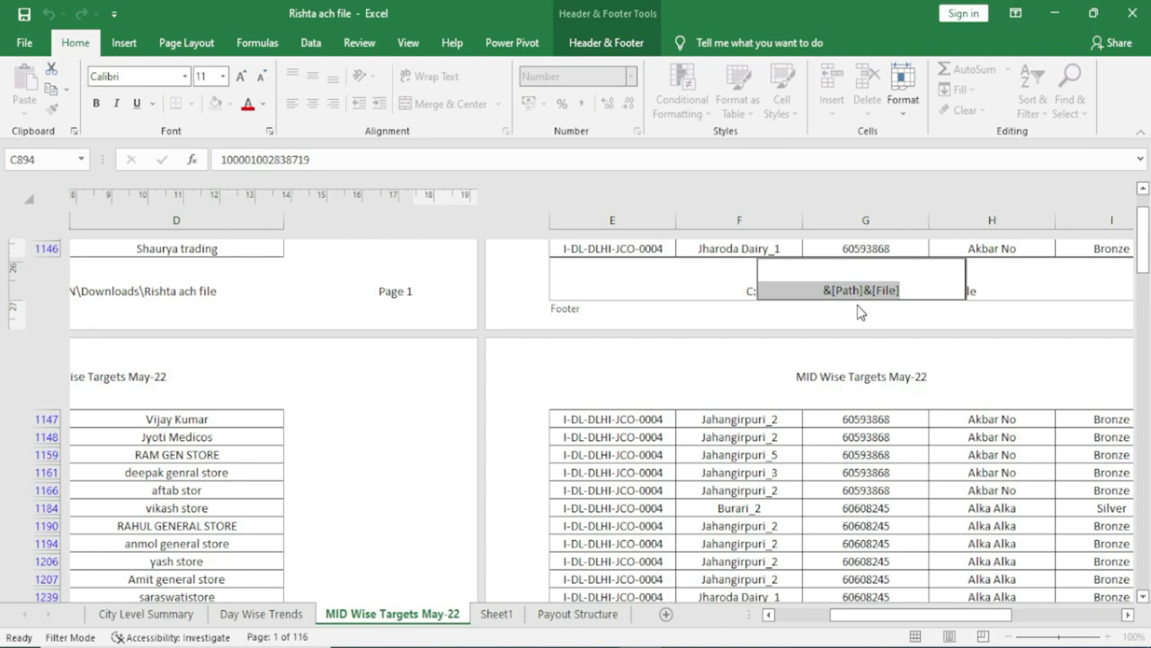
# - Delete the file path from the centre footer and the sheet-name code from the centre header
pyautogui.press('Delete')
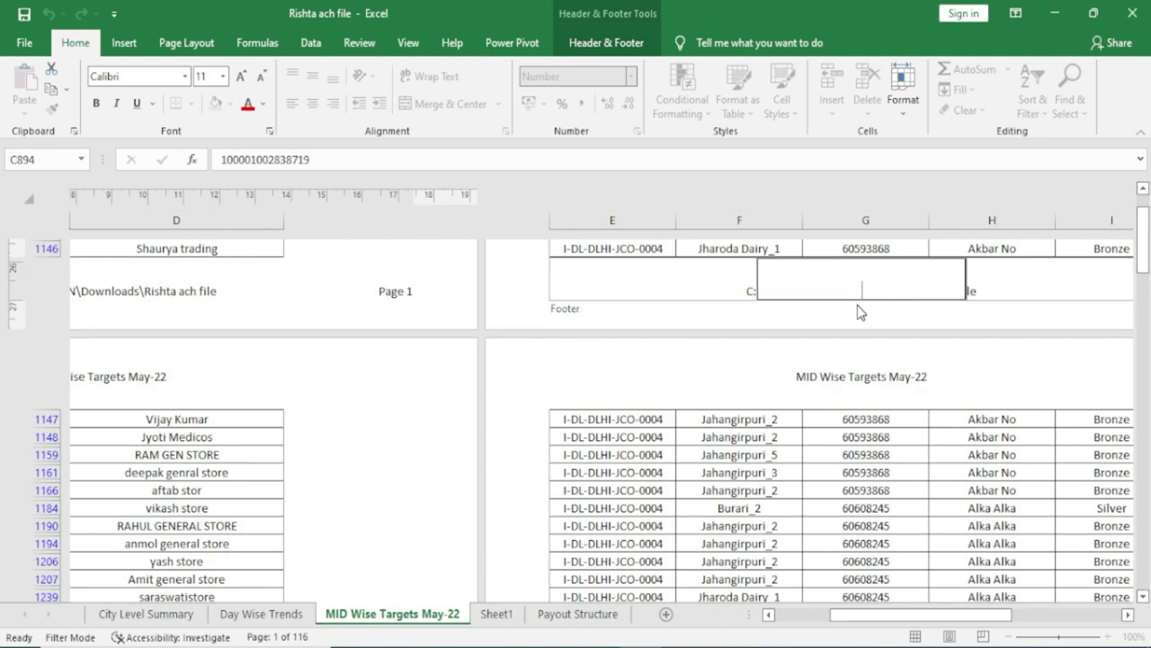
pyautogui.click(674, 292)
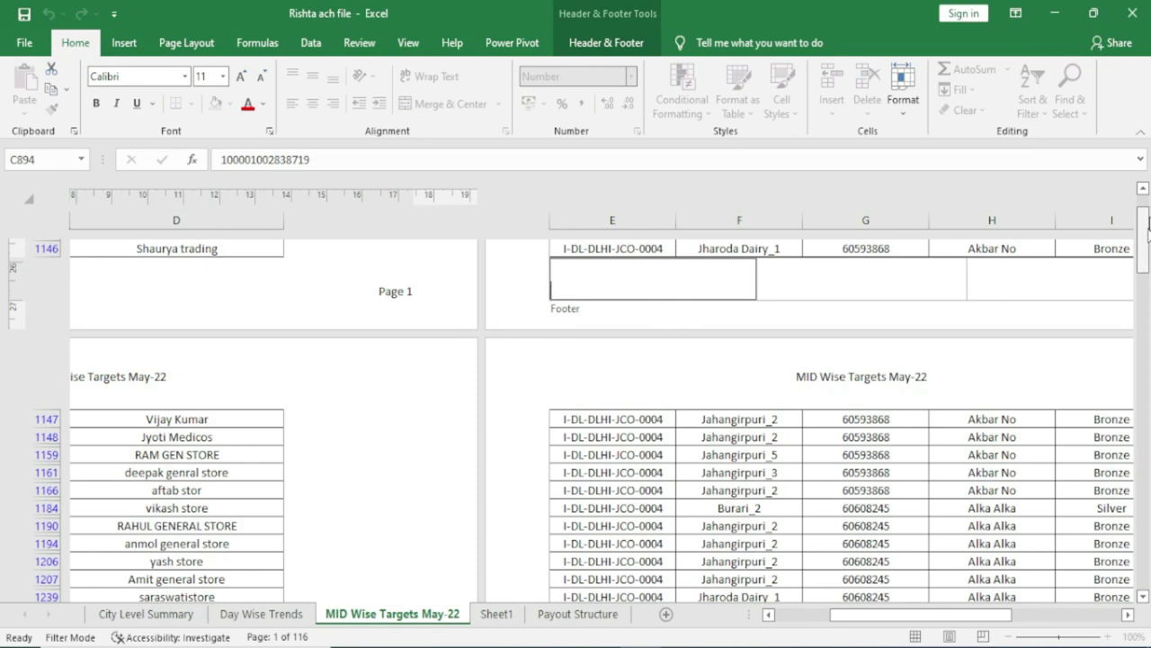
pyautogui.moveTo(1144, 236); pyautogui.dragTo(1144, 196)
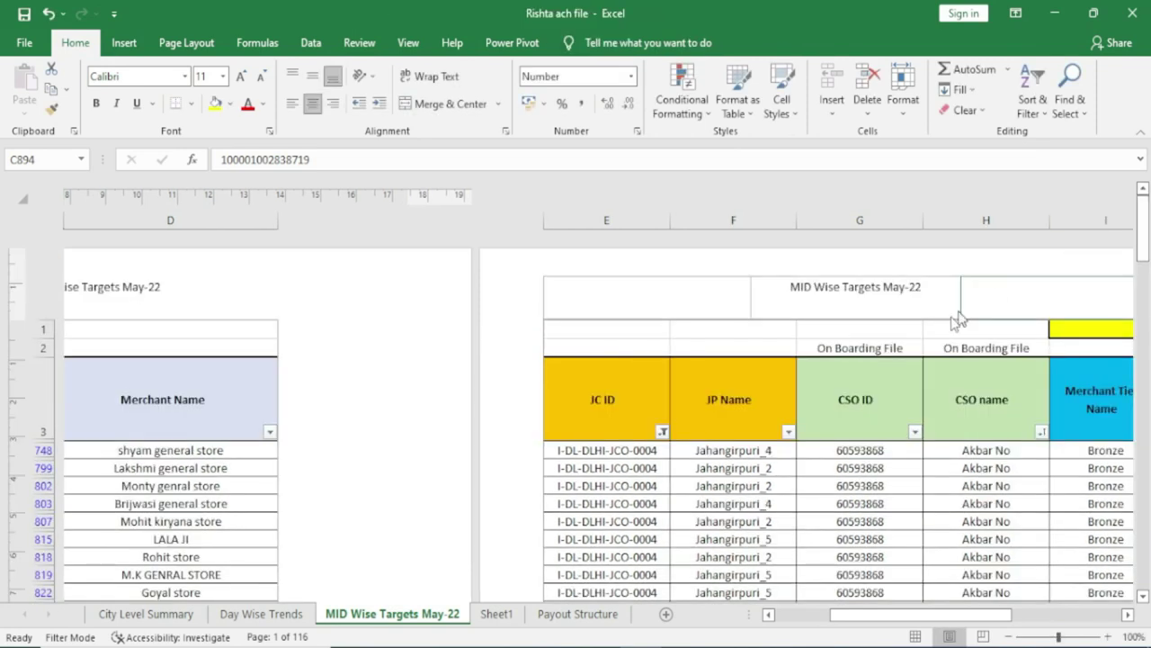
pyautogui.click(891, 286)
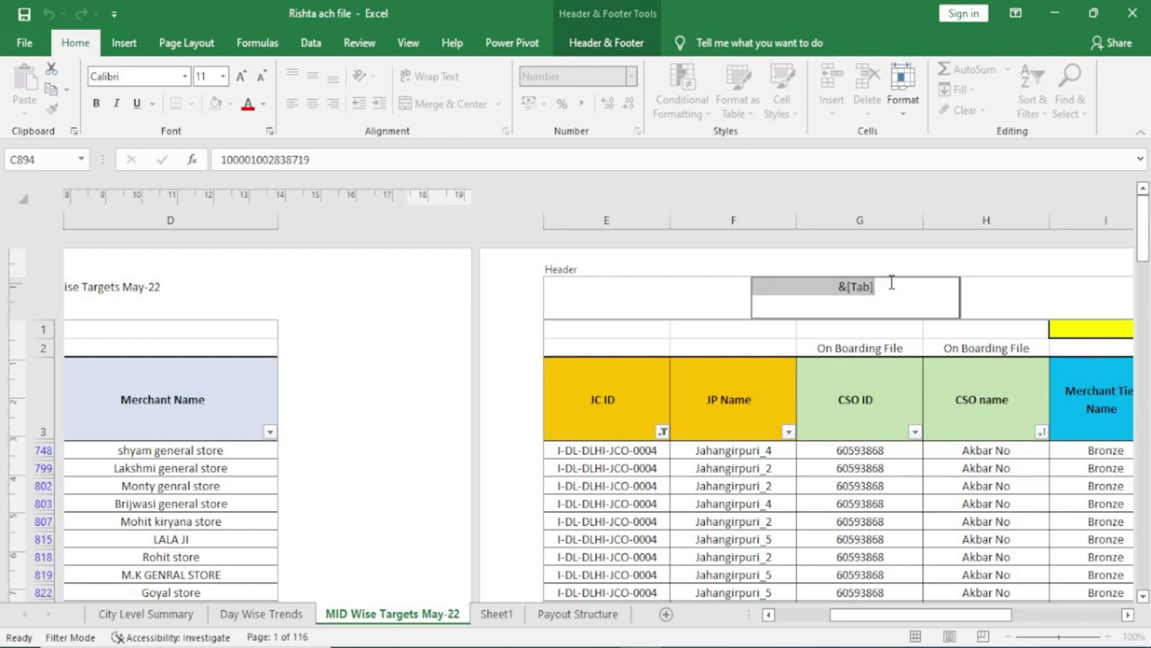
pyautogui.press('Delete')
# - Return to the first page's header and step through its left, middle and right sections
pyautogui.click(639, 302)
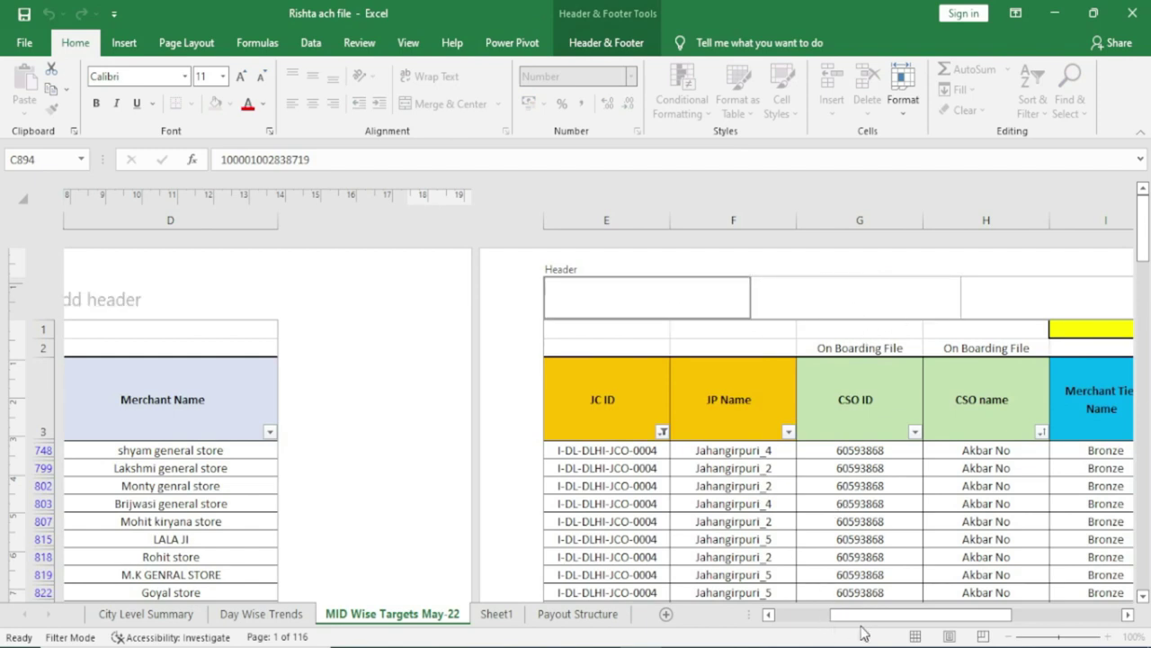
pyautogui.hscroll(-3, 861, 626)
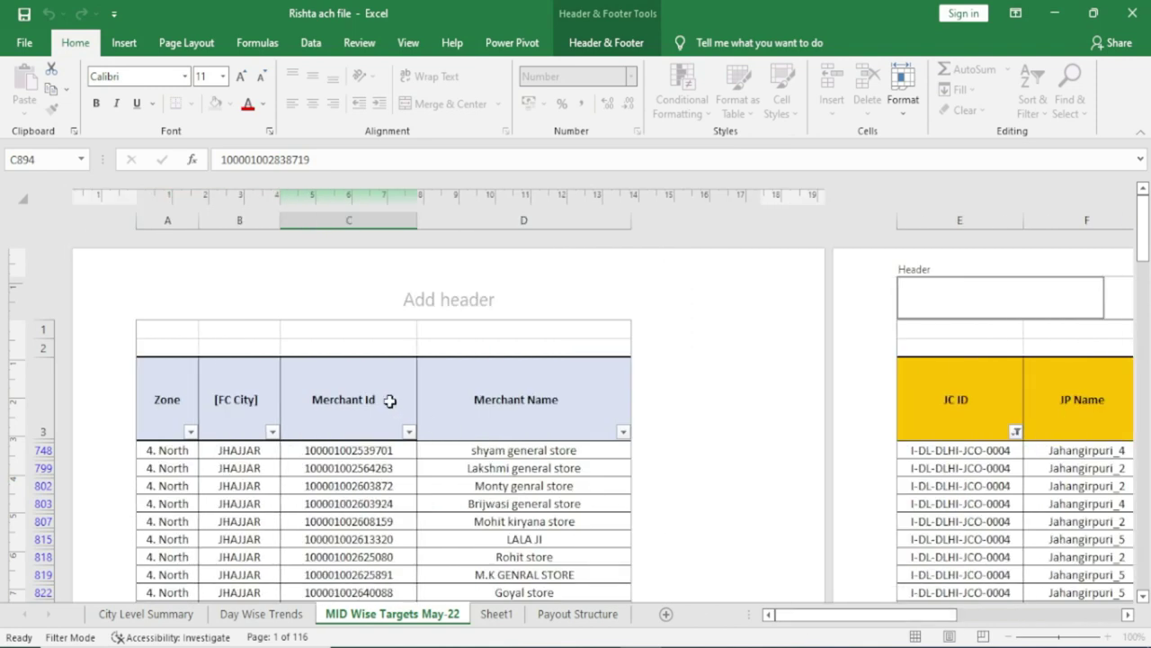
pyautogui.click(342, 290)
pyautogui.click(583, 43)
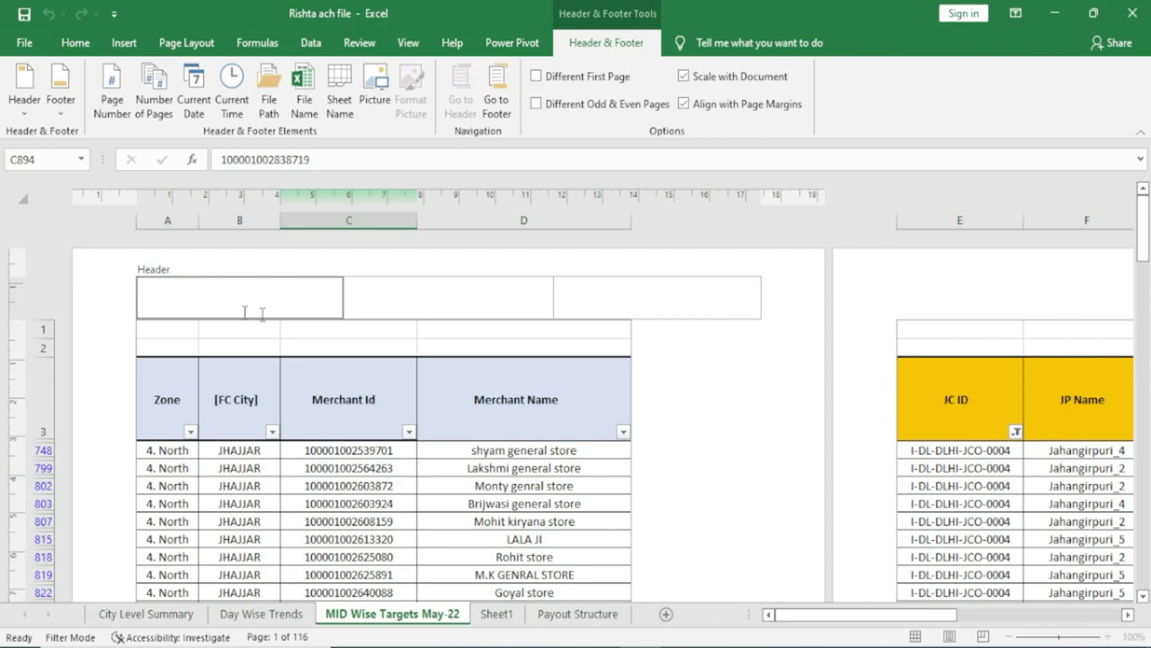
pyautogui.click(405, 298)
pyautogui.click(624, 303)
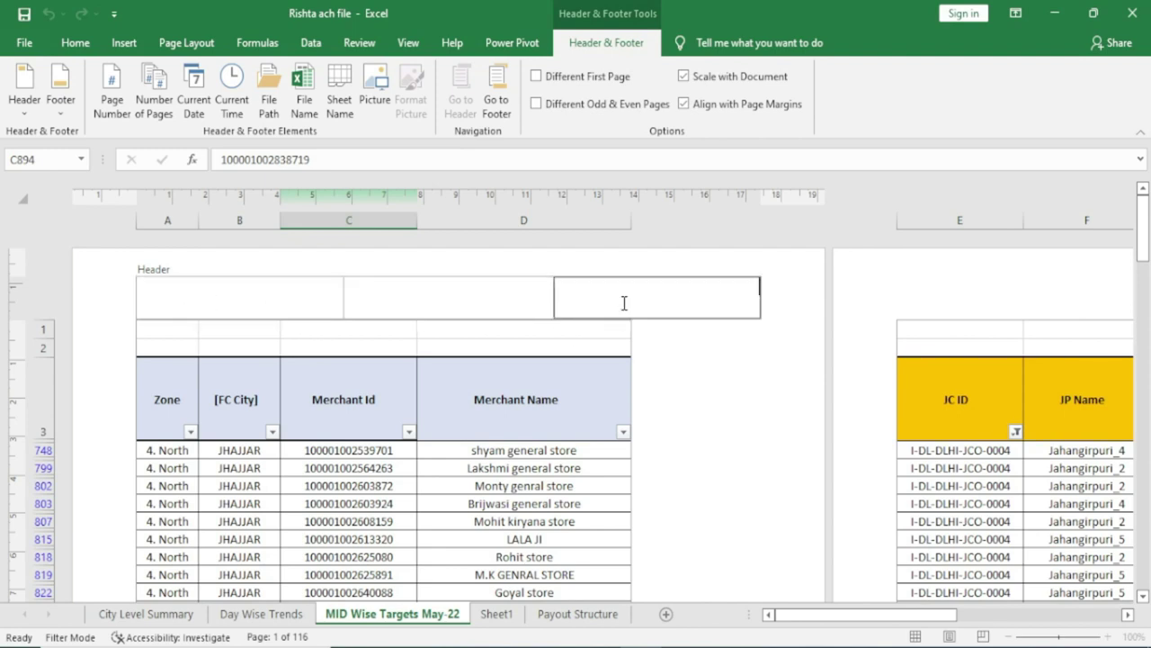
pyautogui.click(168, 297)
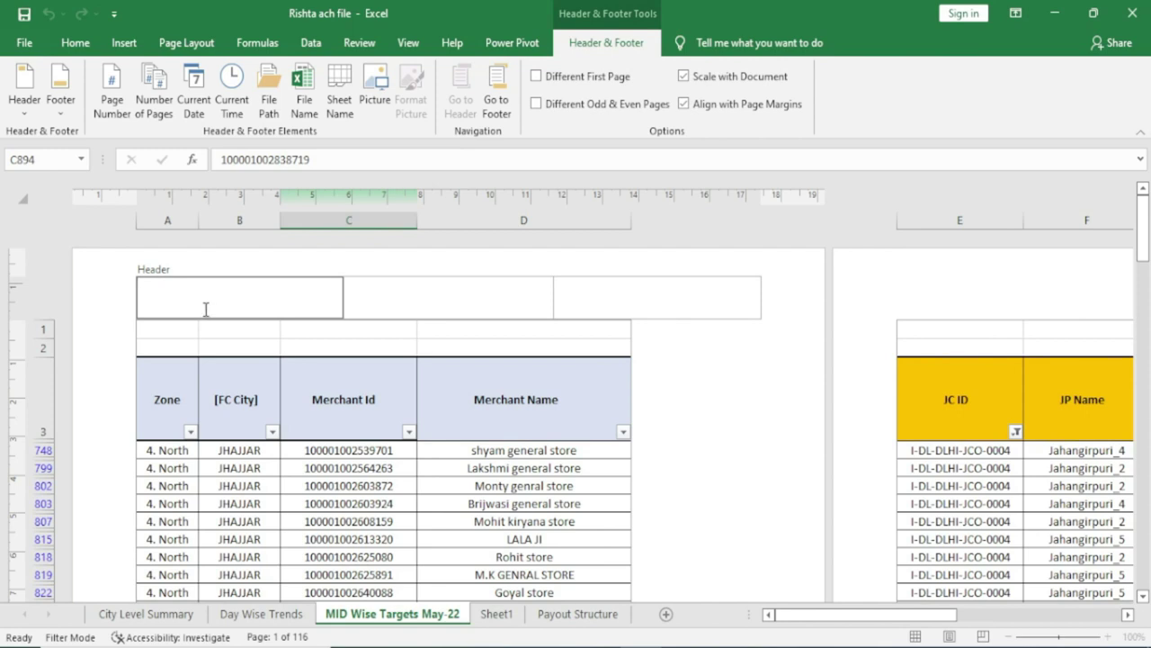
# - Insert a page number in the left header section, then delete it again
pyautogui.click(116, 97)
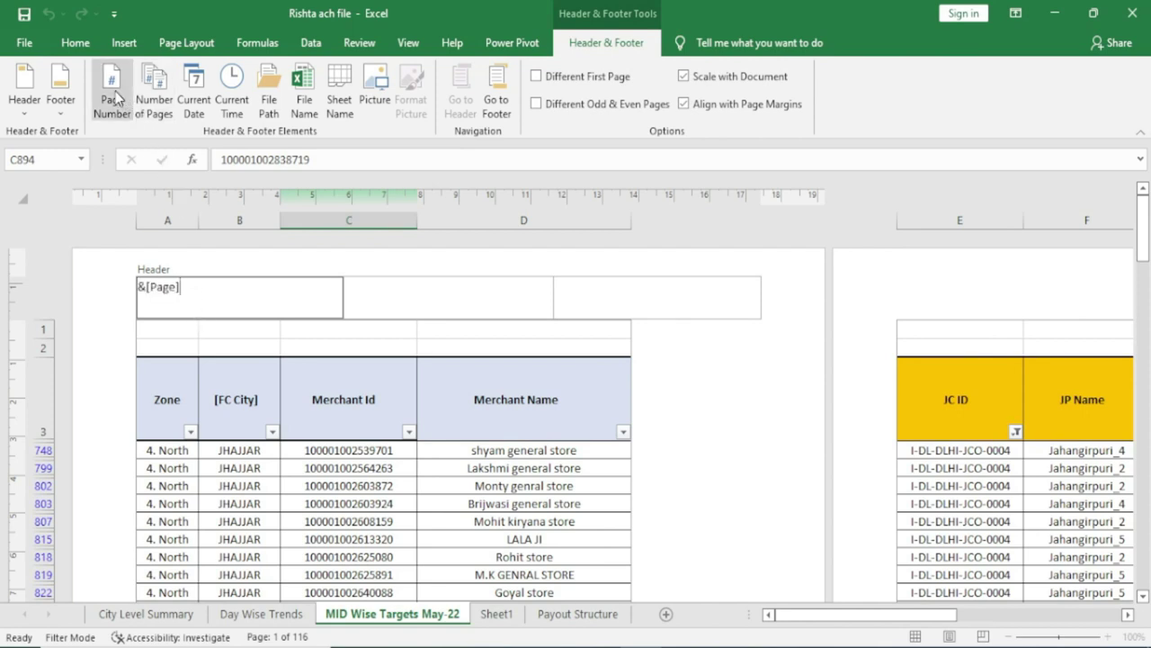
pyautogui.click(386, 290)
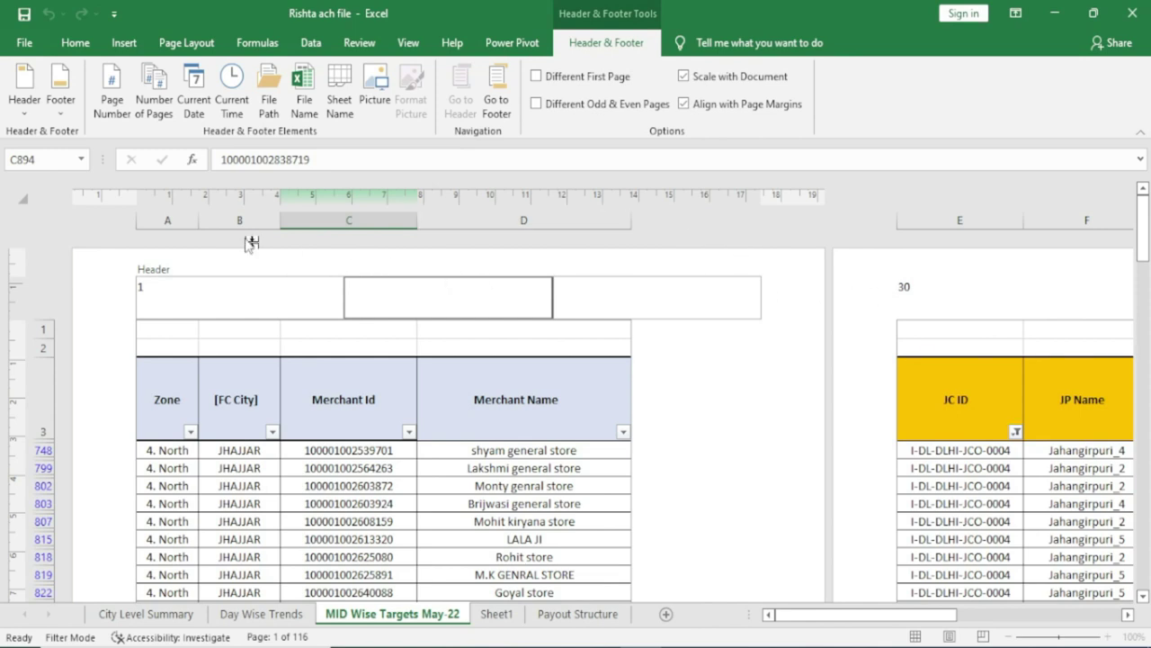
pyautogui.click(175, 286)
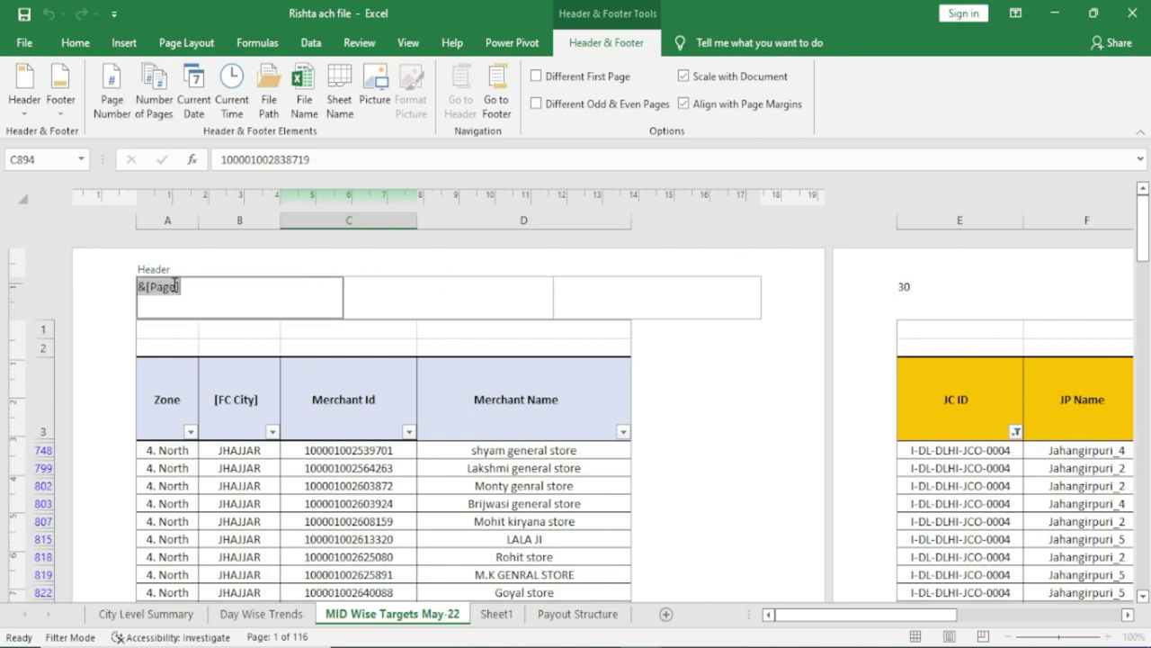
pyautogui.press('BackSpace')
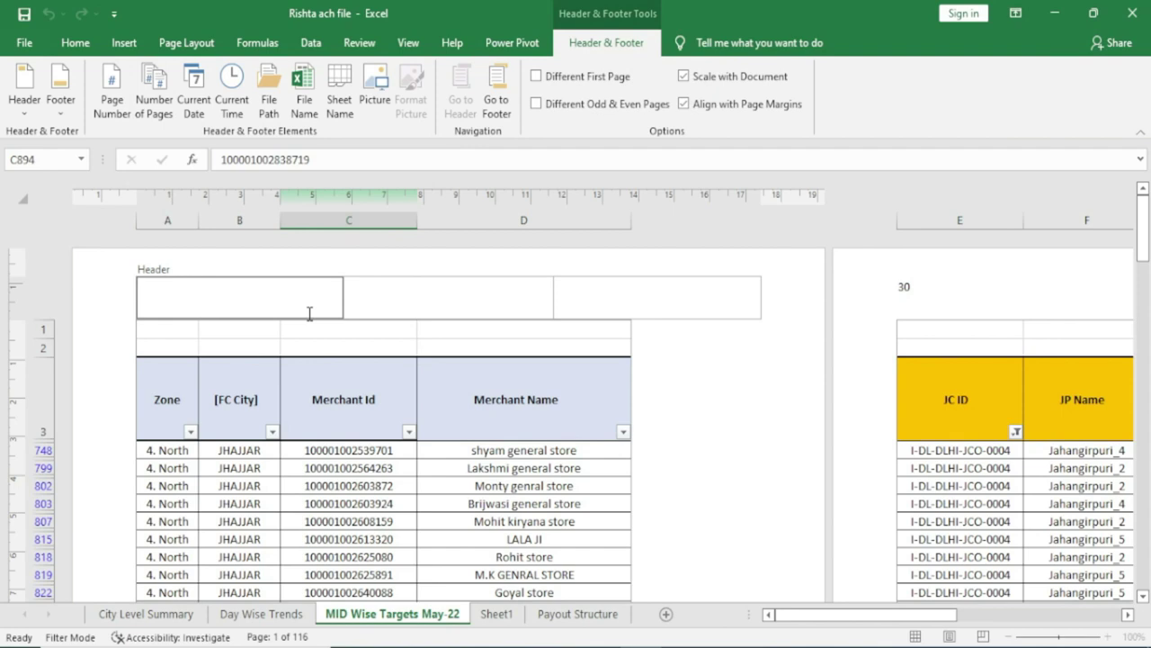
pyautogui.click(400, 292)
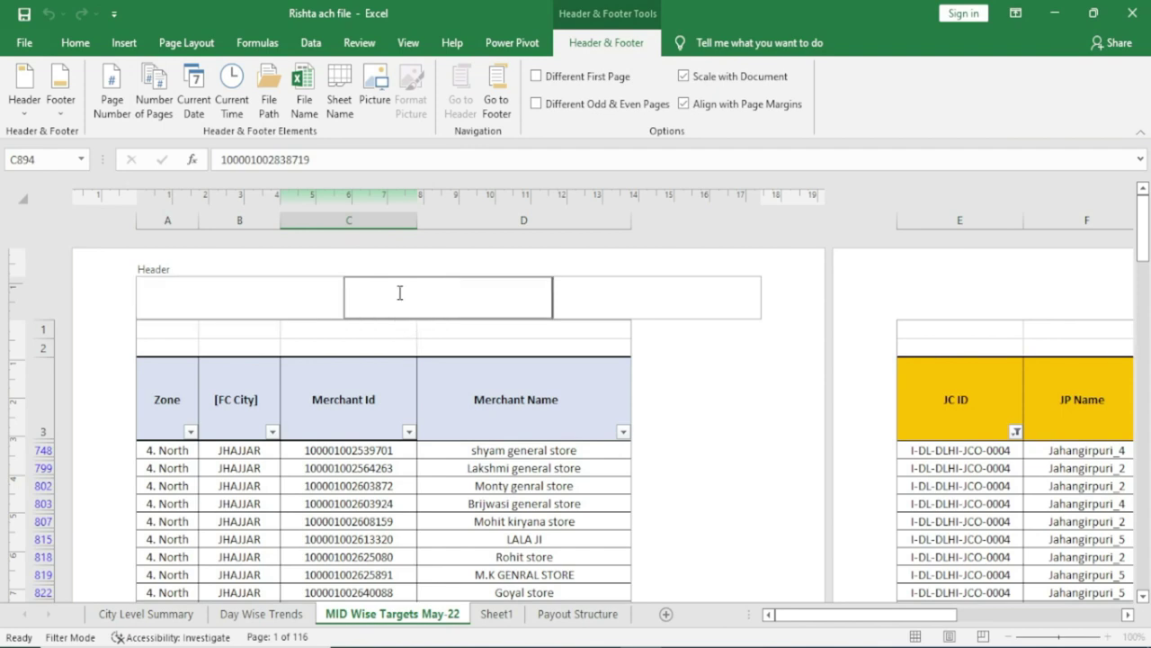
pyautogui.click(184, 297)
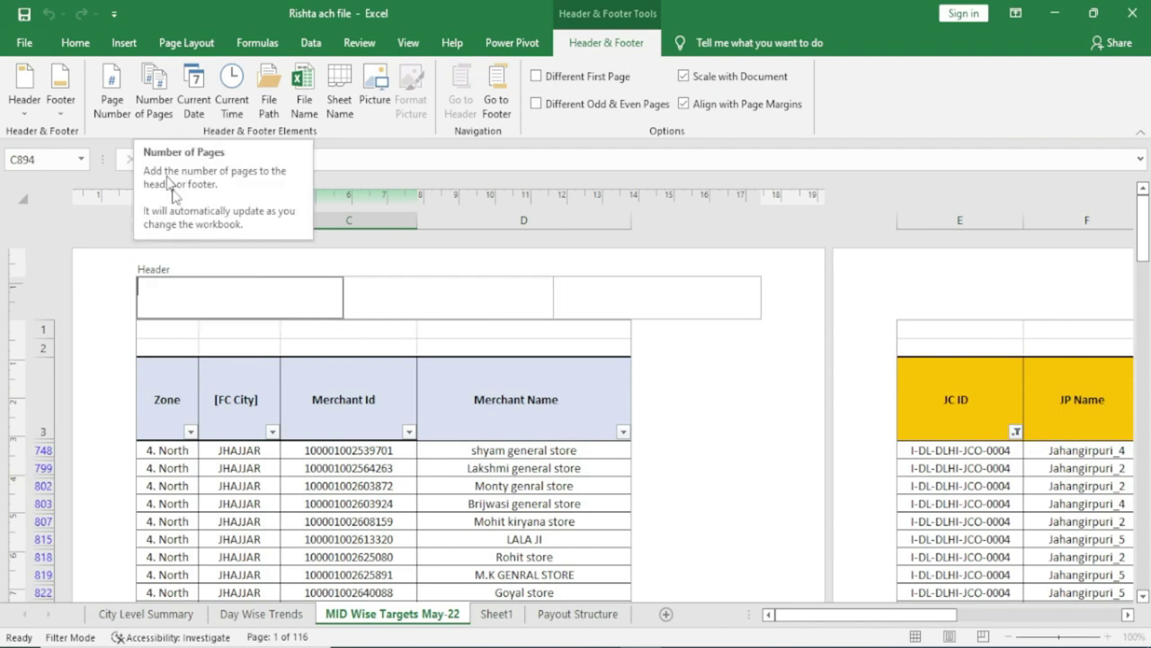
pyautogui.click(155, 99)
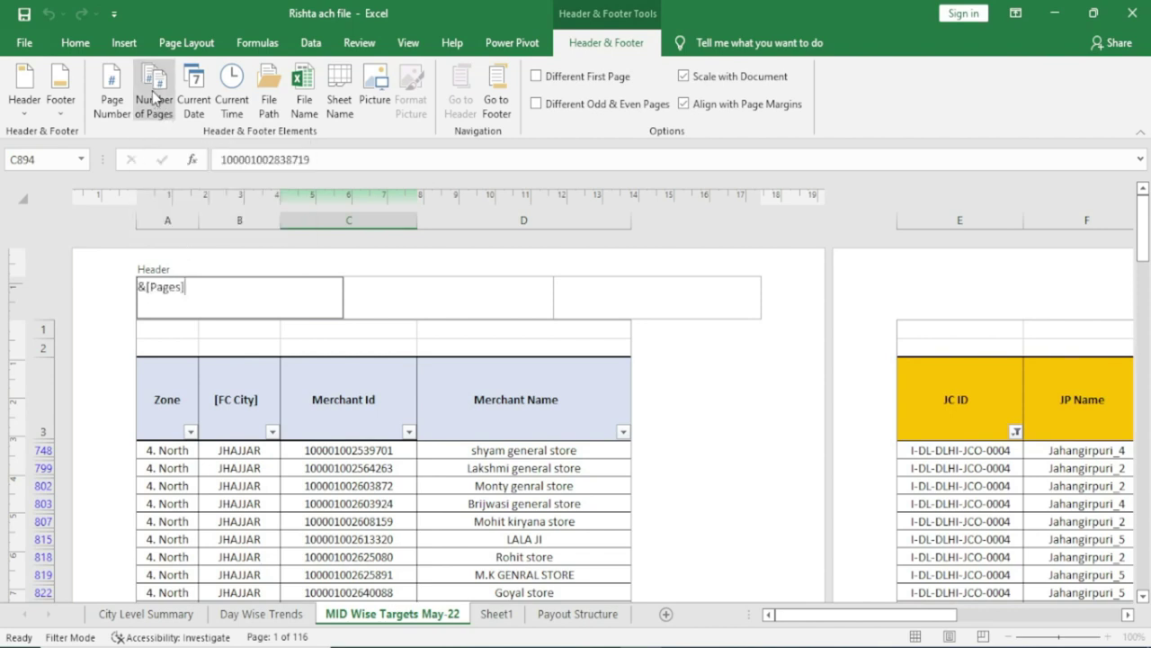
pyautogui.click(592, 287)
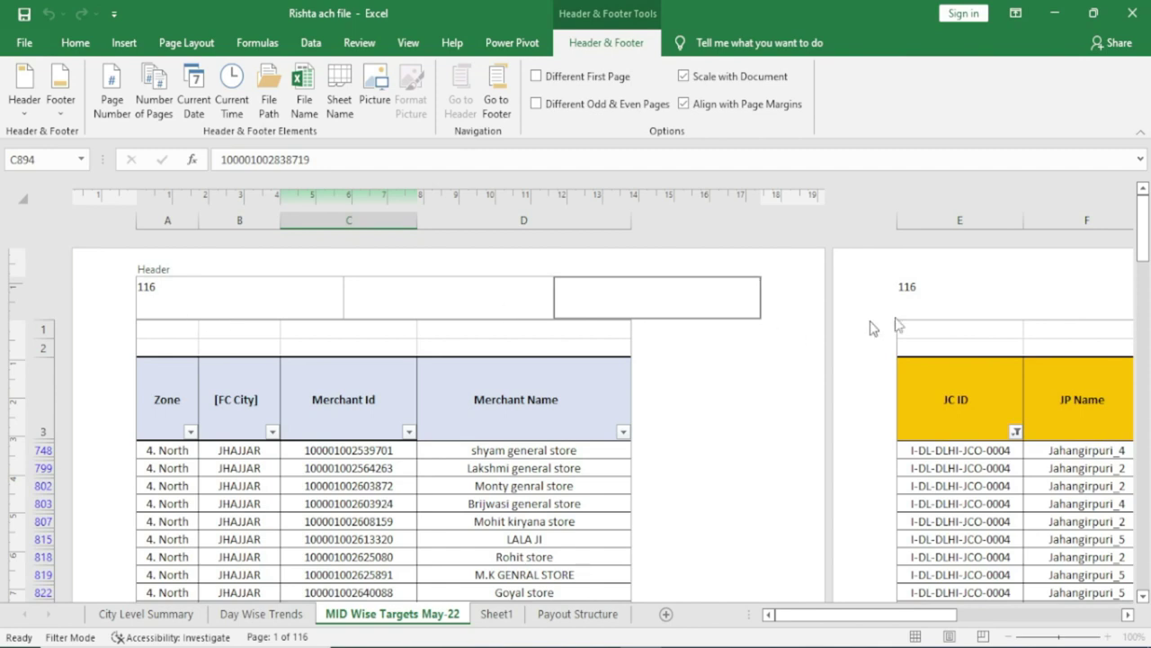
pyautogui.click(165, 295)
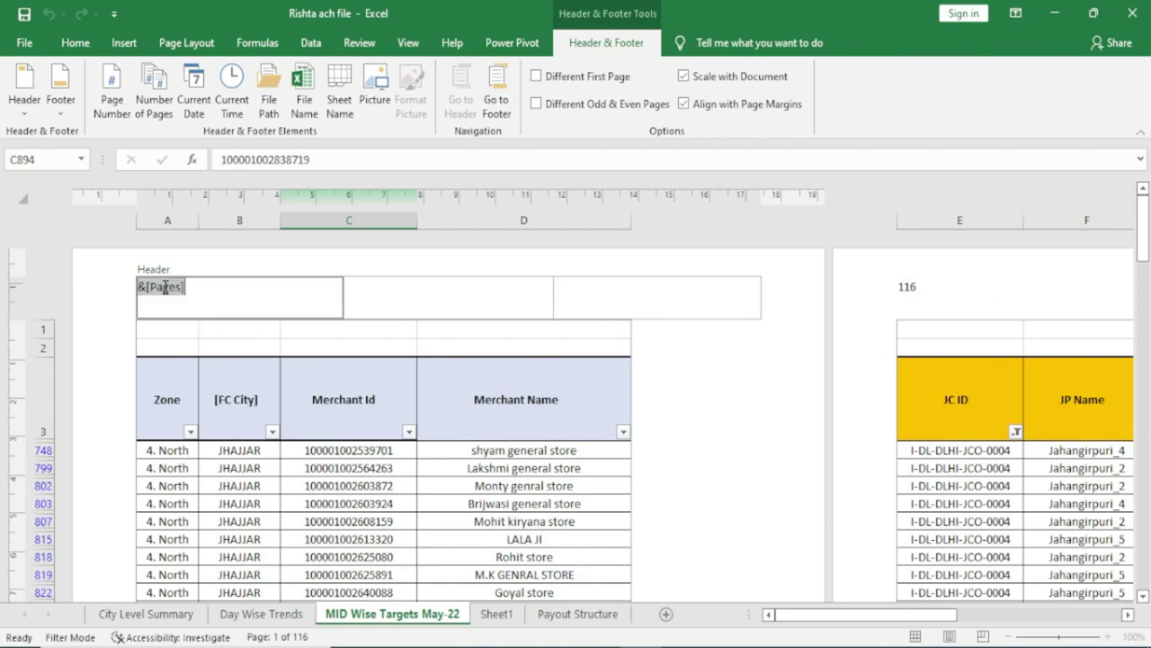
pyautogui.click(942, 309)
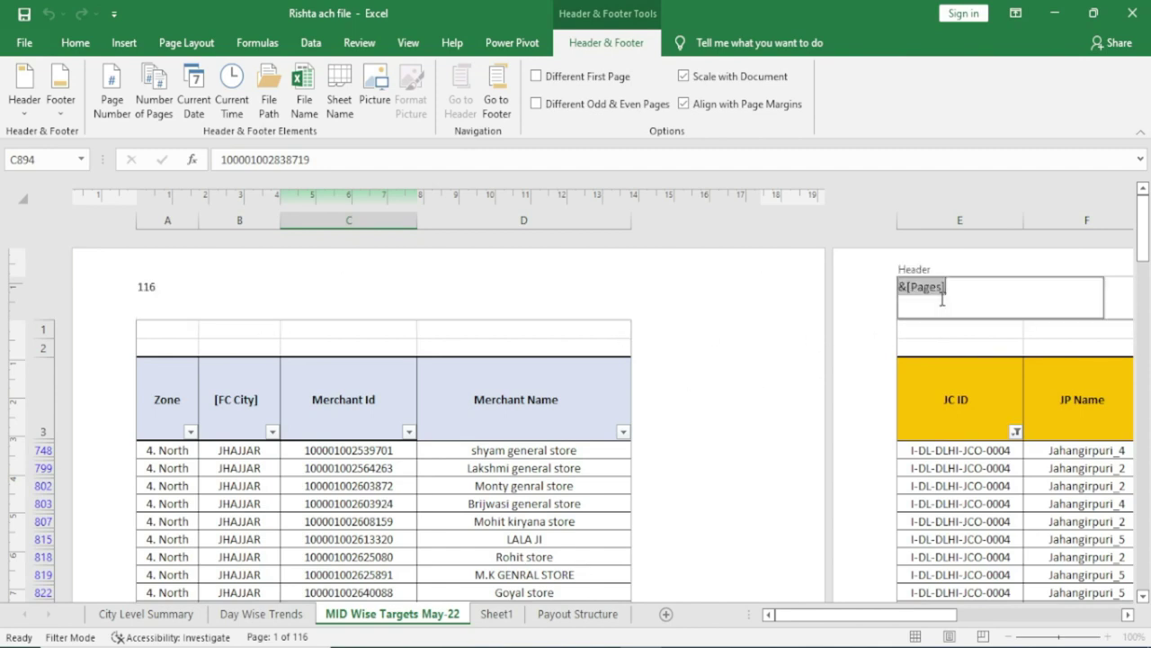
pyautogui.click(546, 308)
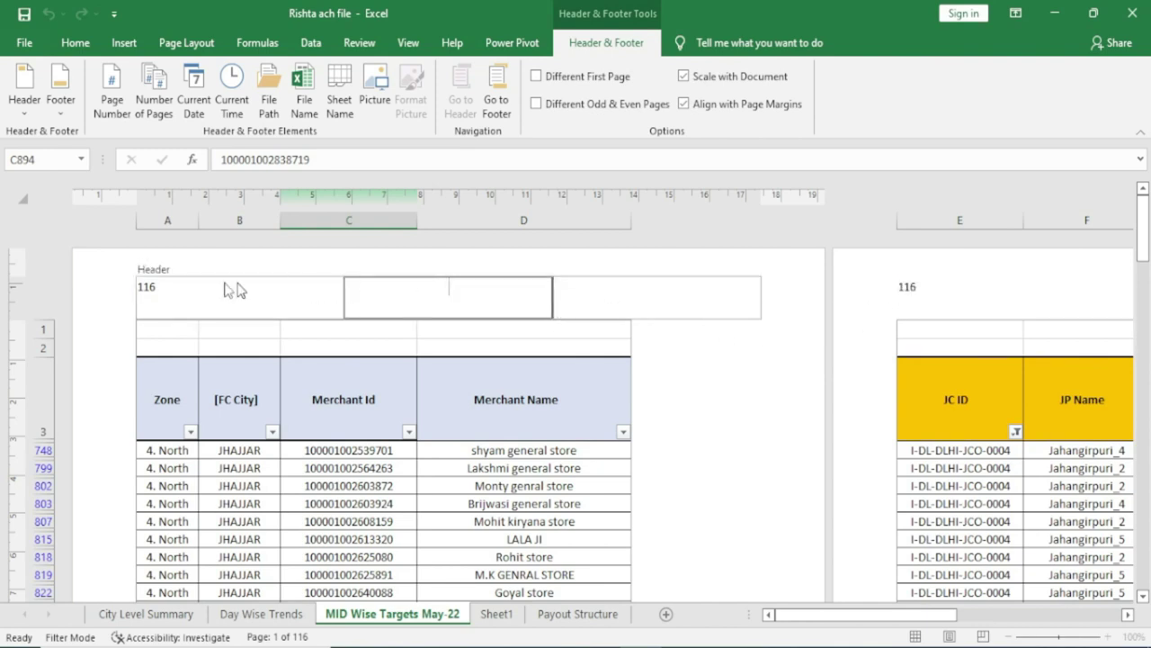
pyautogui.moveTo(826, 620)
pyautogui.mouseDown()
pyautogui.moveTo(1005, 621)
pyautogui.moveTo(832, 619)
pyautogui.mouseUp()
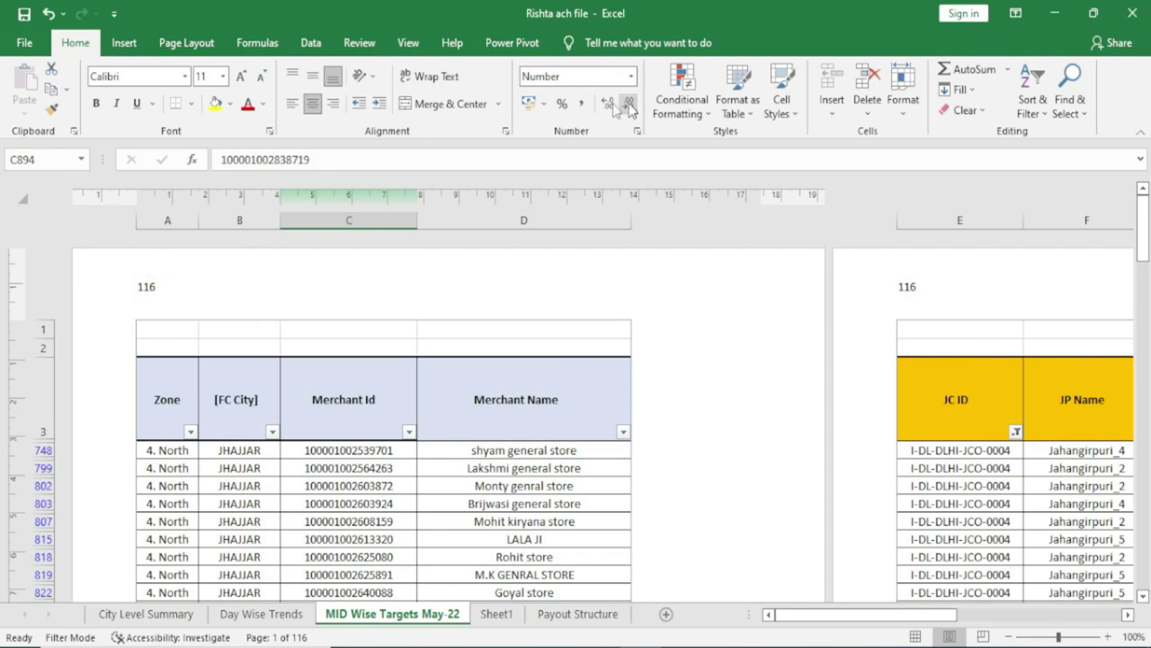
pyautogui.click(231, 295)
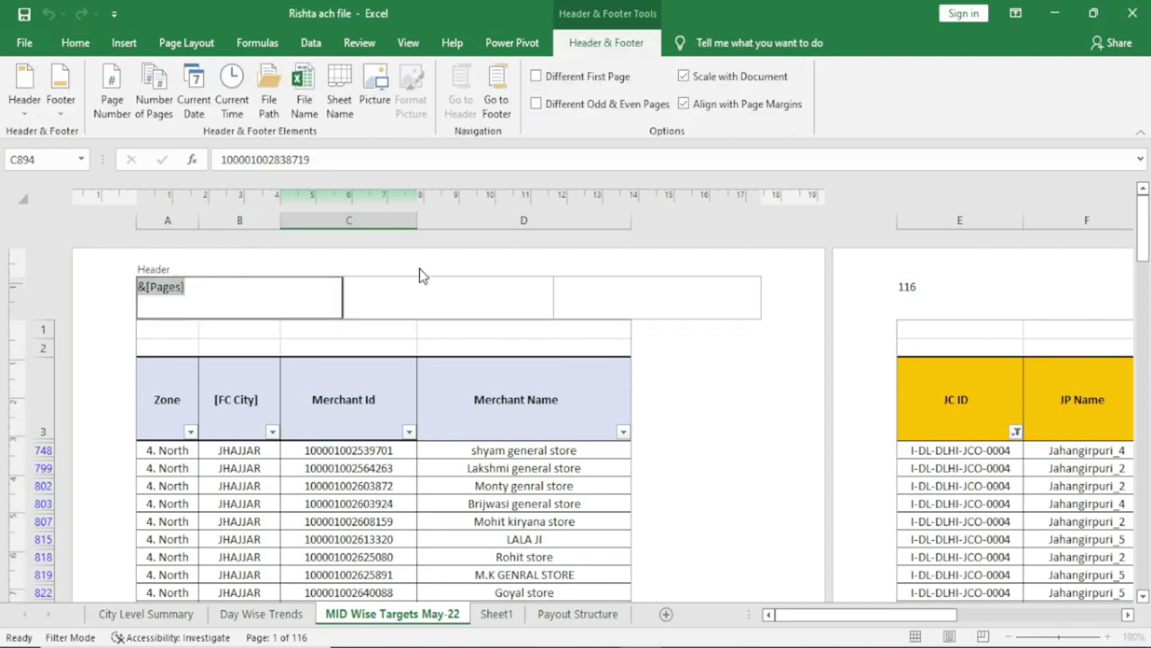
pyautogui.press('Delete')
pyautogui.click(410, 304)
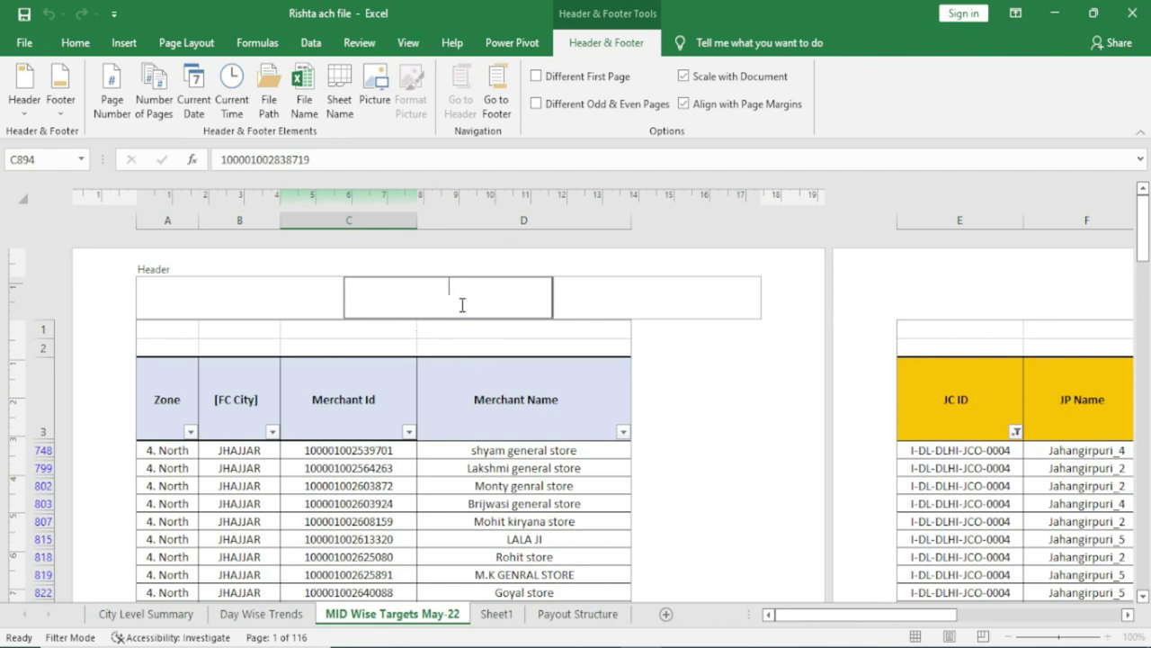
# - Insert Current Date in the centre header, Current Time on the right, and File Path on the left
pyautogui.click(199, 95)
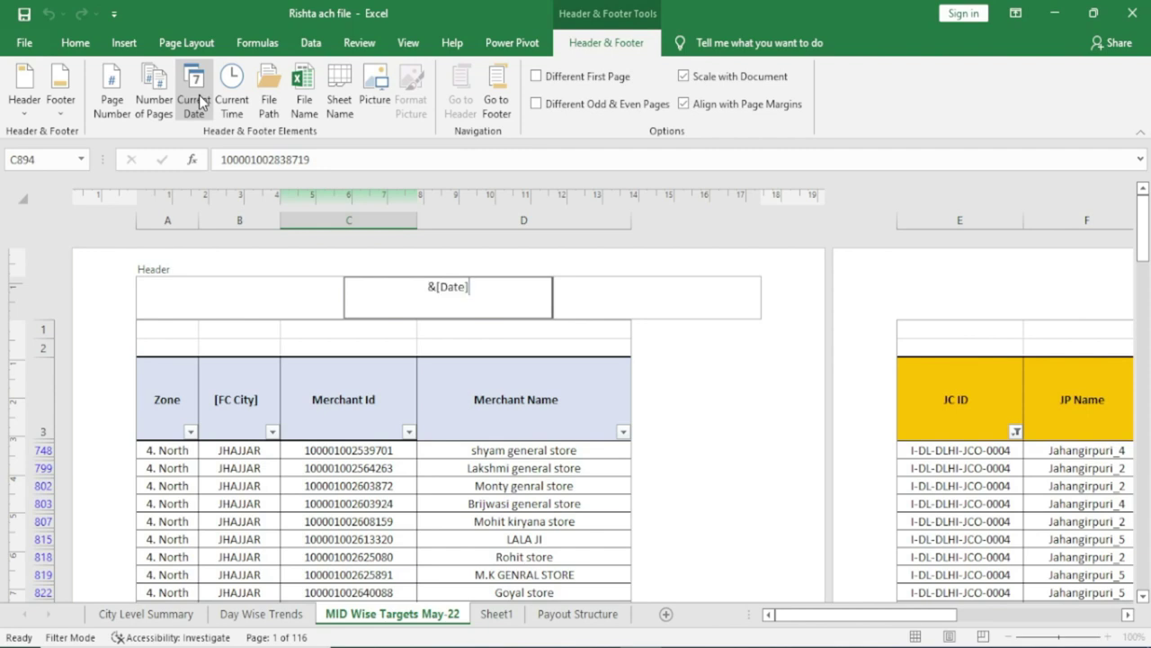
pyautogui.click(652, 295)
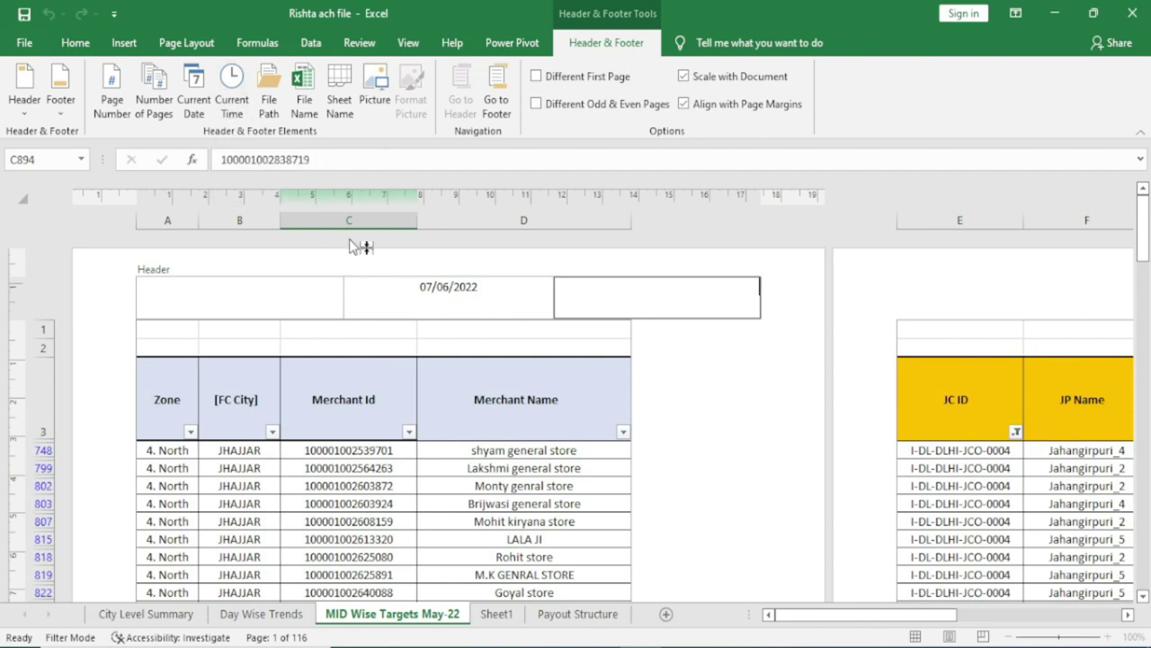
pyautogui.click(230, 86)
pyautogui.click(271, 289)
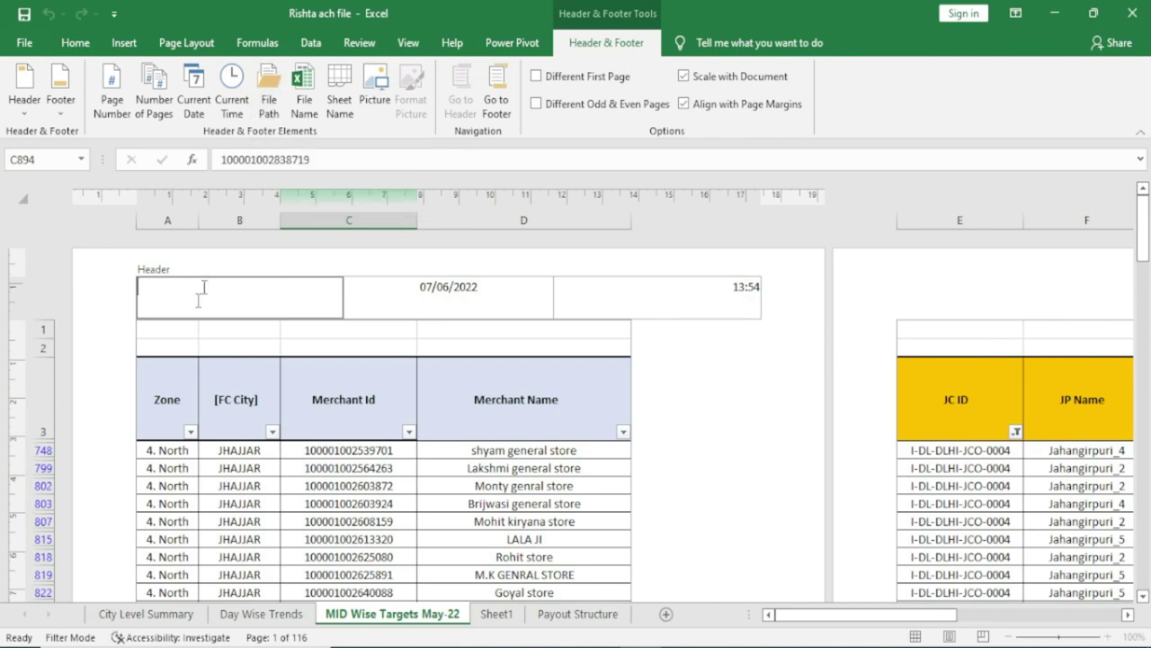
pyautogui.click(272, 92)
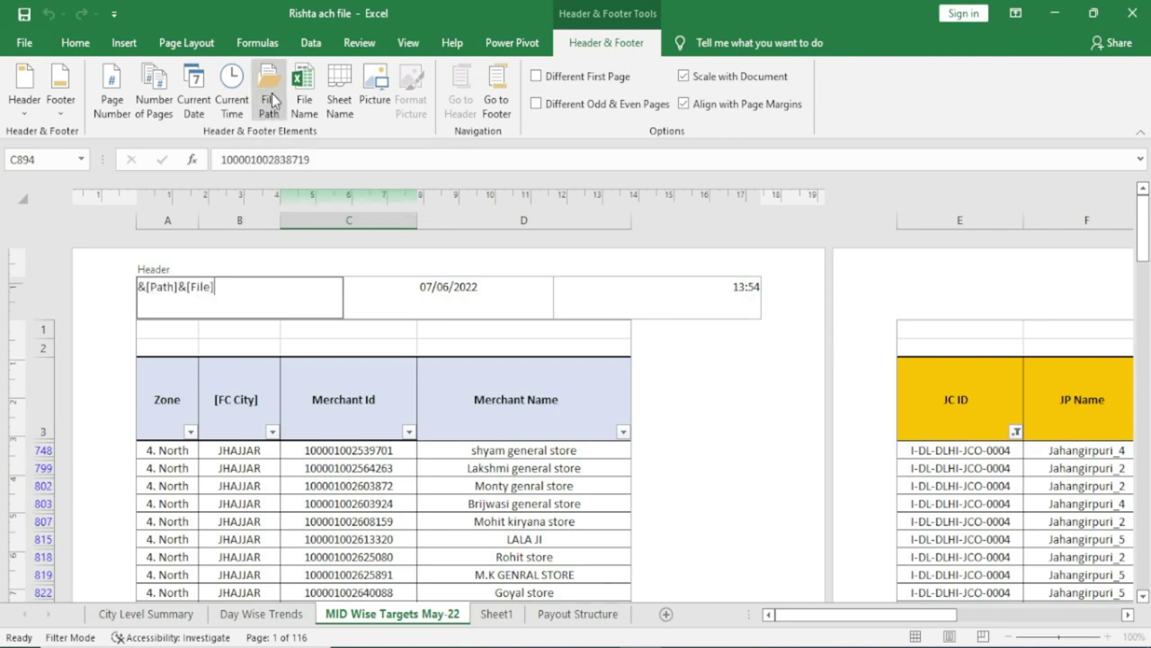
pyautogui.click(527, 287)
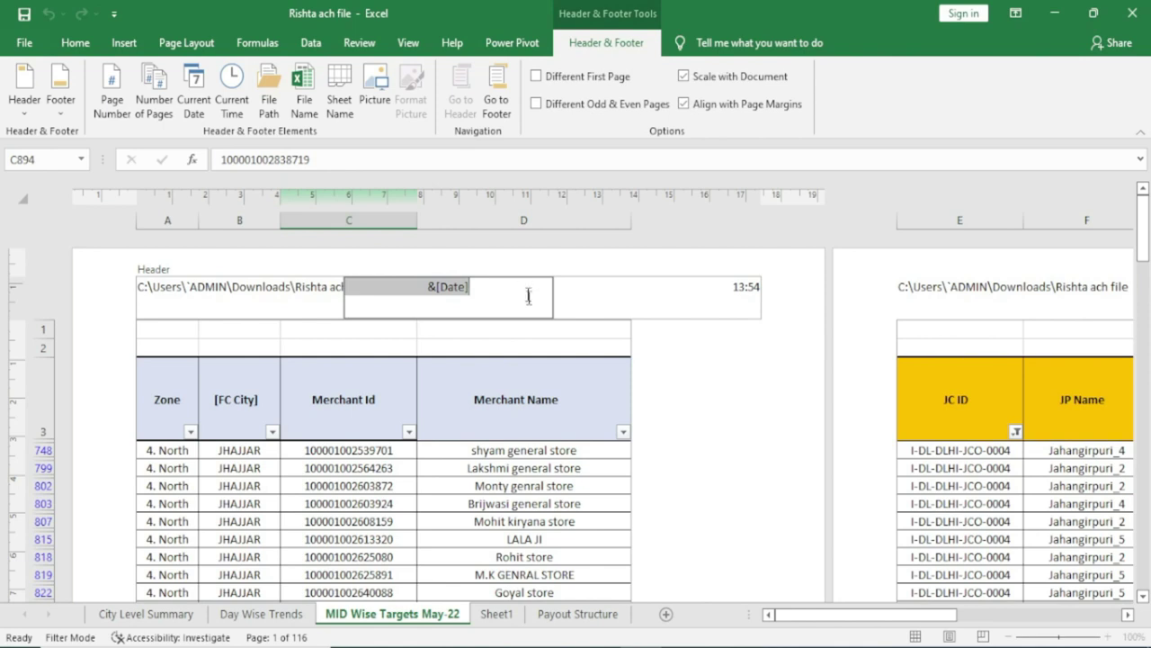
pyautogui.click(268, 342)
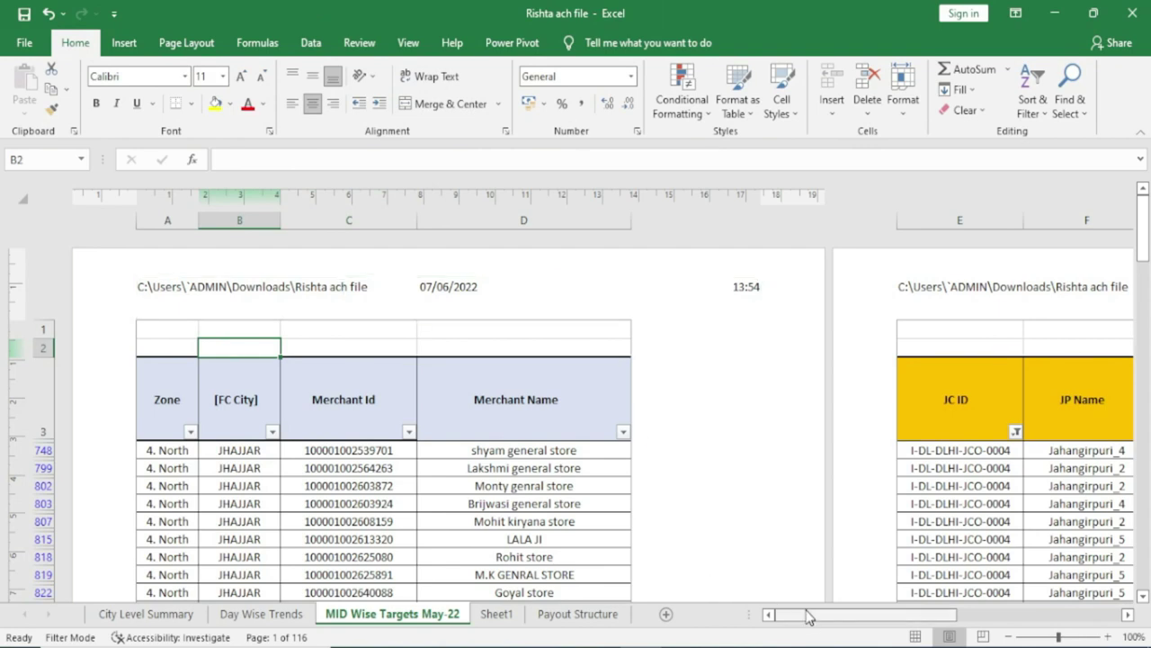
# - Delete the time from the right header section
pyautogui.moveTo(801, 615)
pyautogui.mouseDown()
pyautogui.moveTo(861, 627)
pyautogui.moveTo(746, 617)
pyautogui.mouseUp()
pyautogui.click(286, 294)
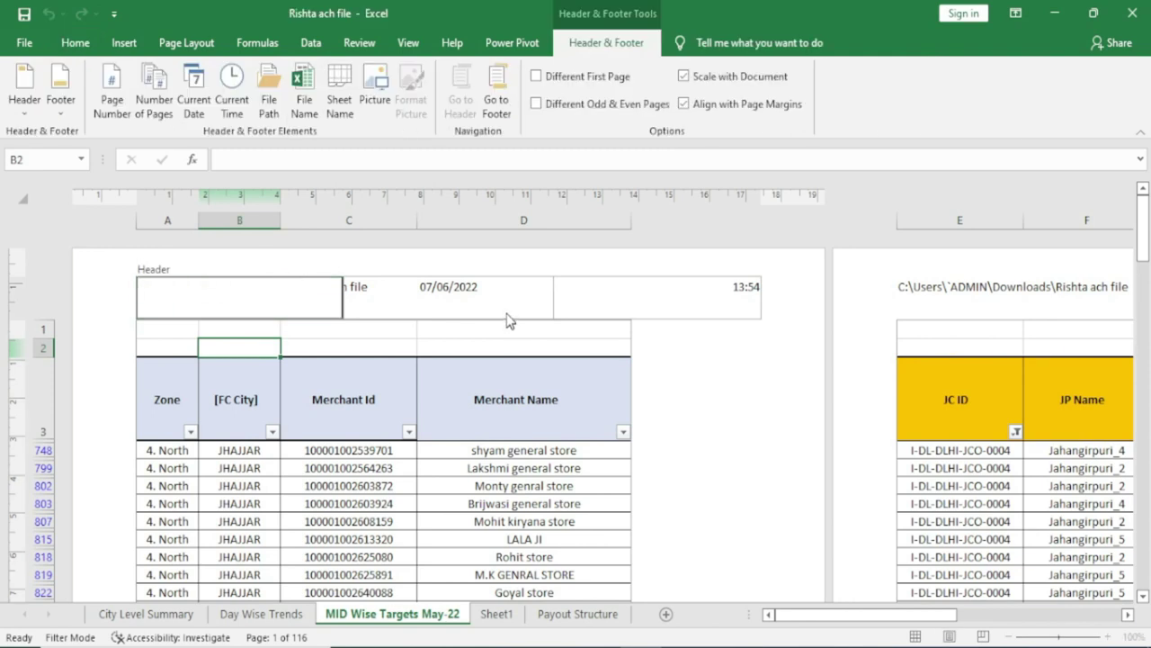
pyautogui.click(490, 291)
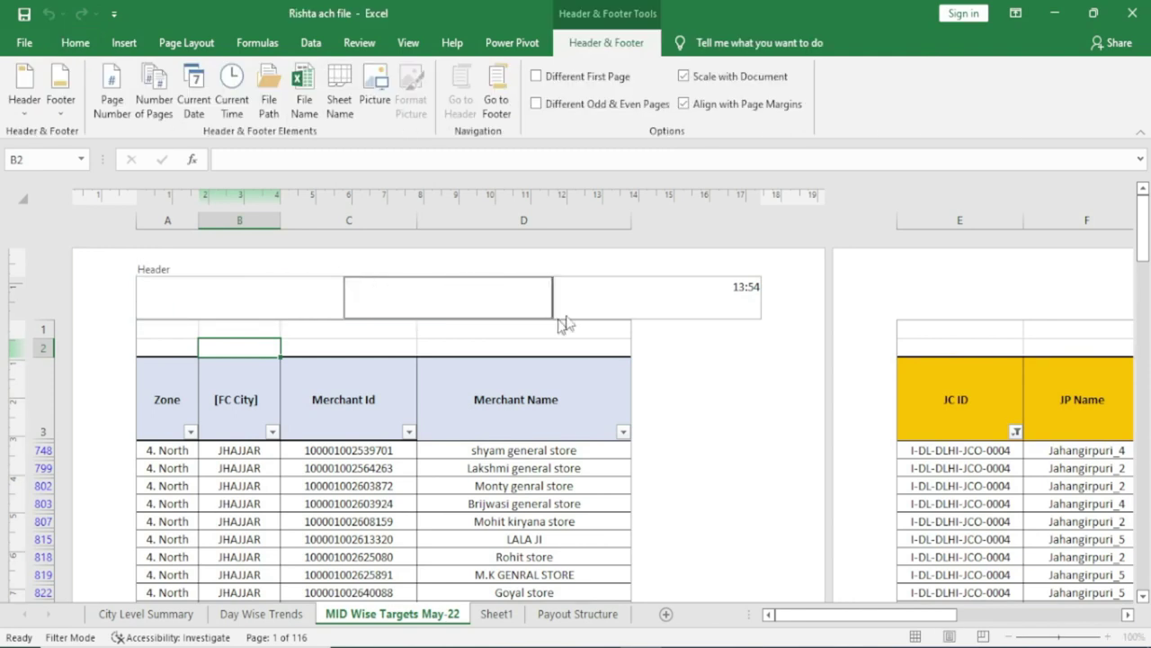
pyautogui.click(730, 291)
pyautogui.press('Delete')
pyautogui.click(454, 292)
# - Insert the sheet name into the centre header, then delete its &[Tab] code
pyautogui.click(398, 293)
pyautogui.click(340, 87)
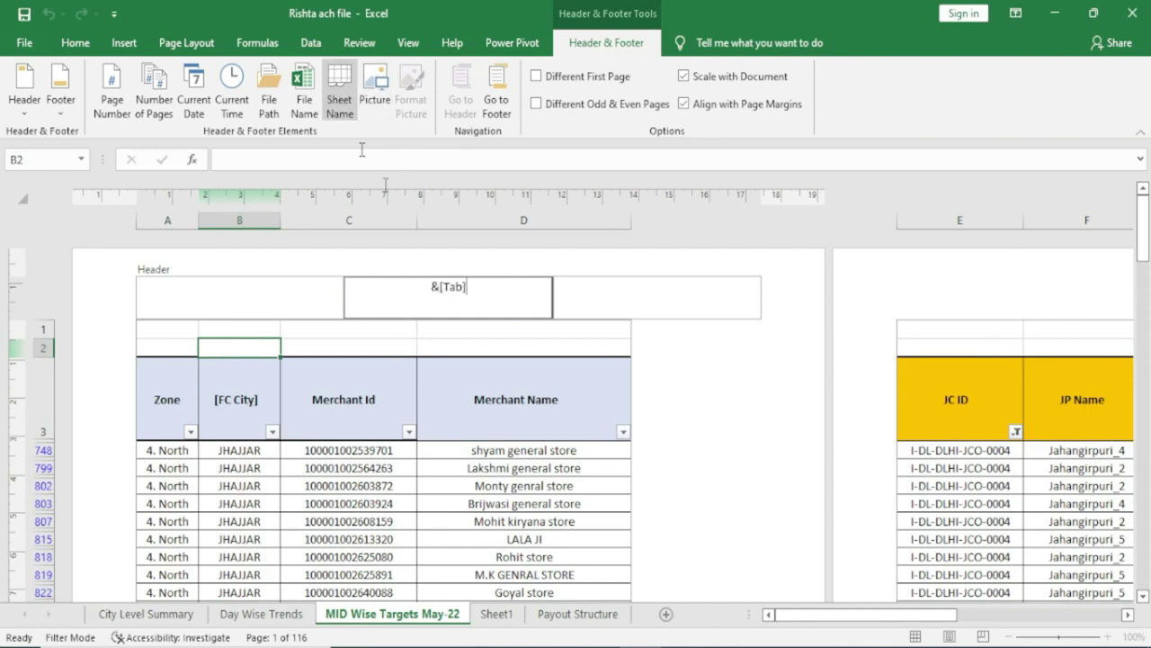
pyautogui.click(661, 298)
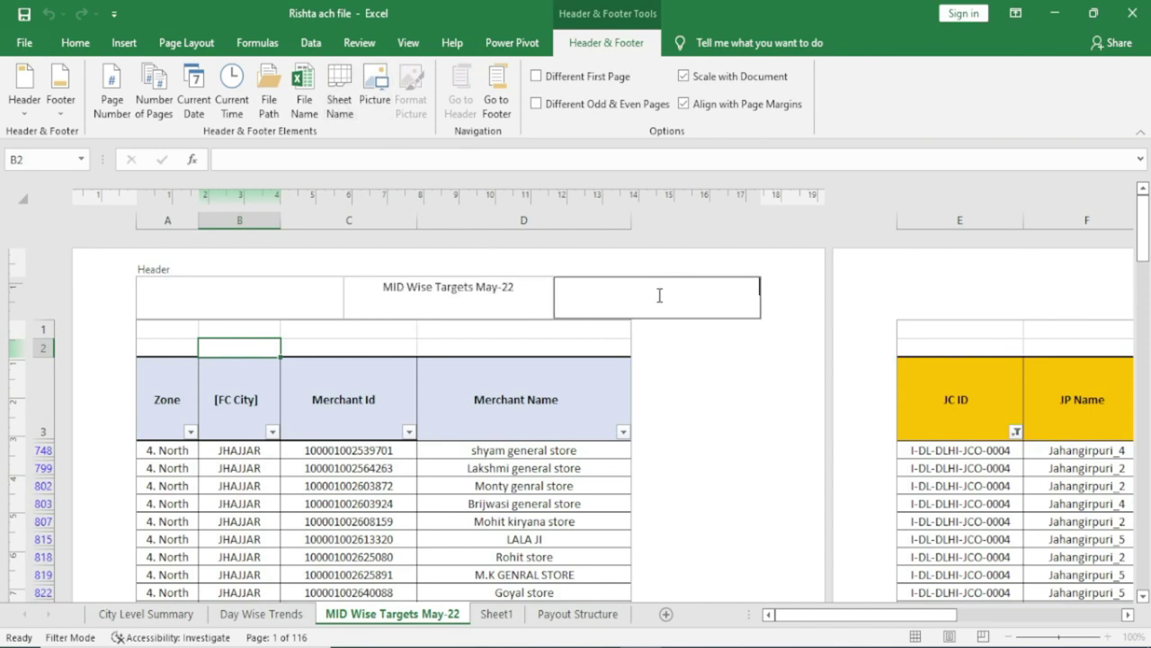
pyautogui.click(516, 290)
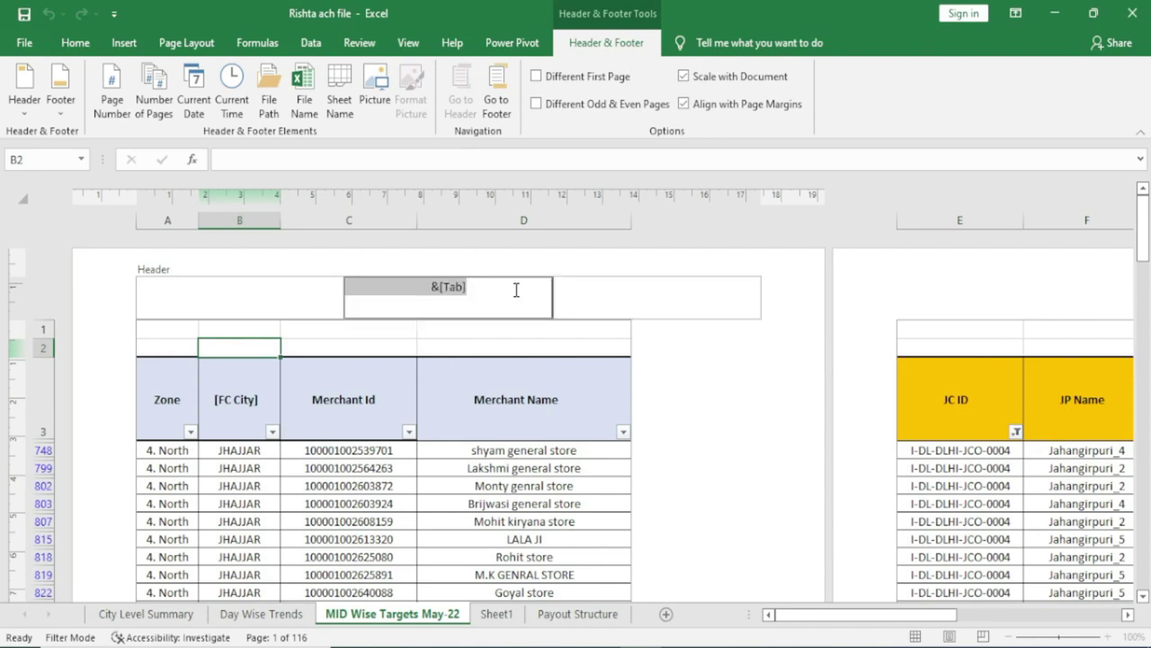
pyautogui.press('Delete')
pyautogui.click(313, 301)
pyautogui.click(387, 298)
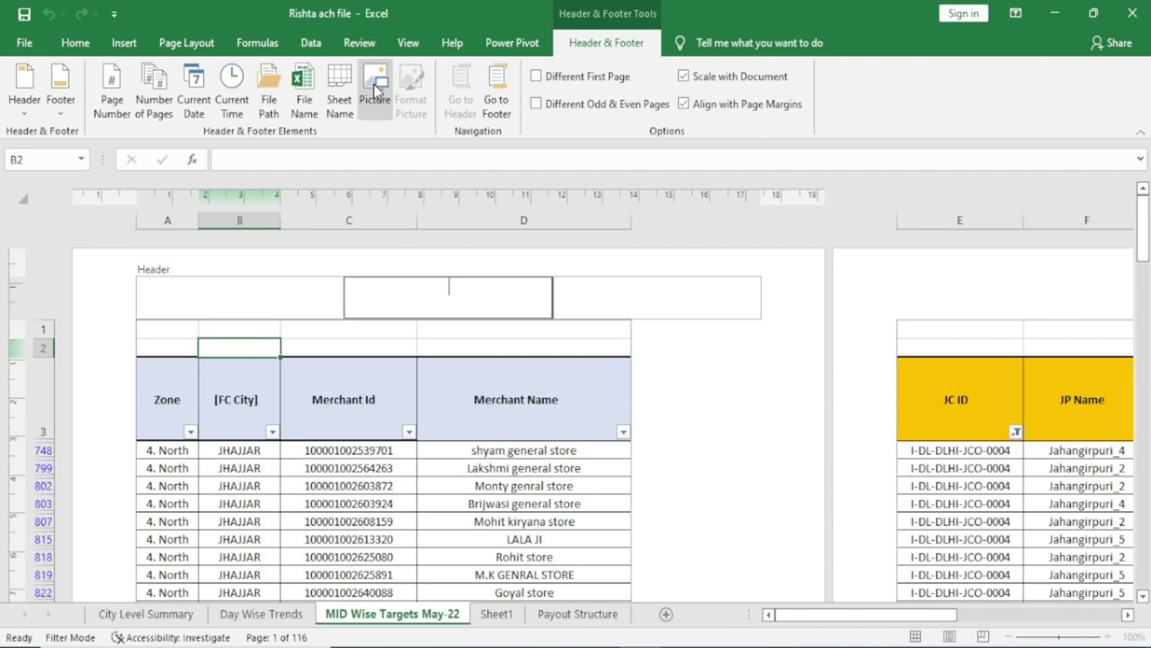
# - Insert the cartoon apple from Bing Image Search's Apple category into the centre header
pyautogui.click(376, 88)
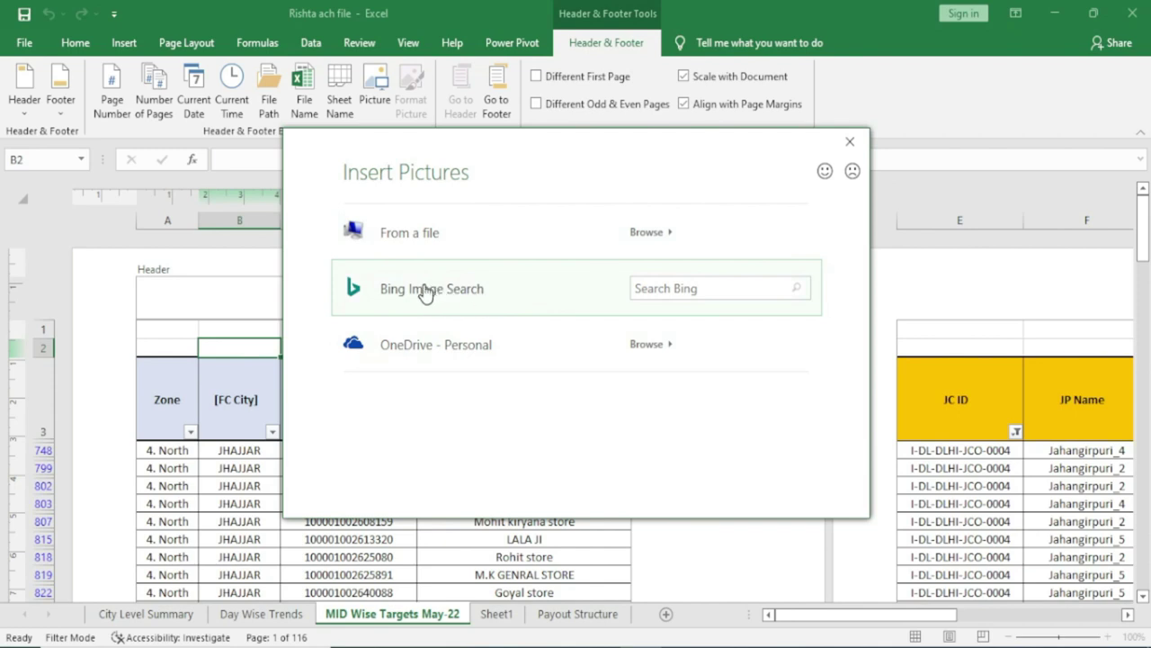
pyautogui.click(433, 292)
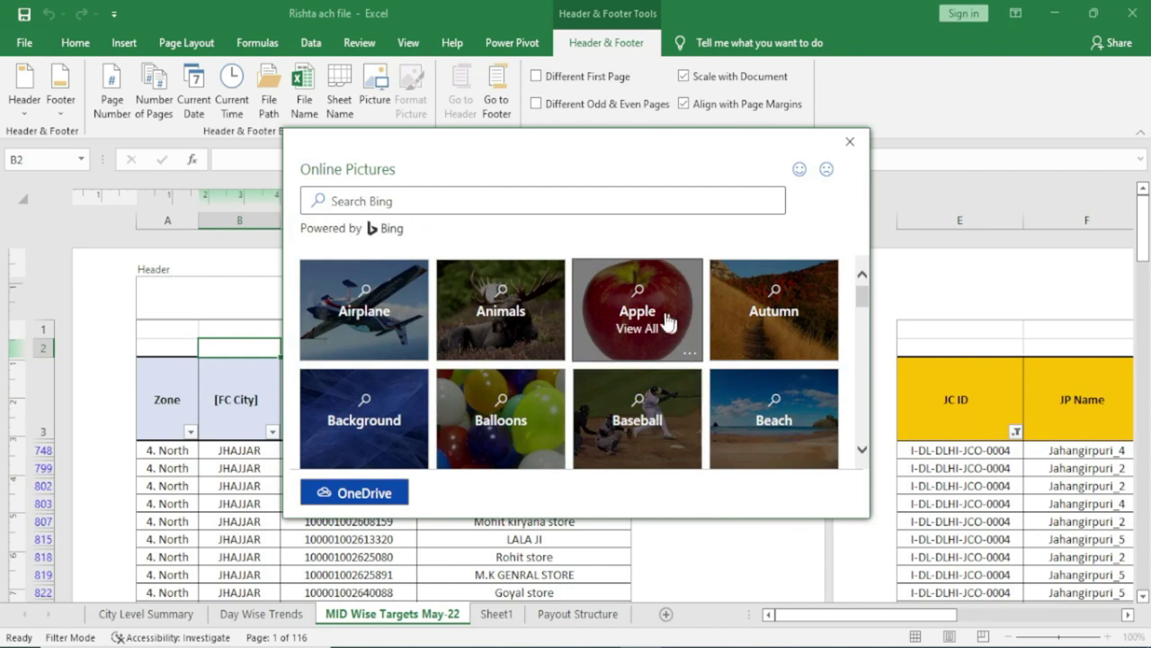
pyautogui.click(632, 315)
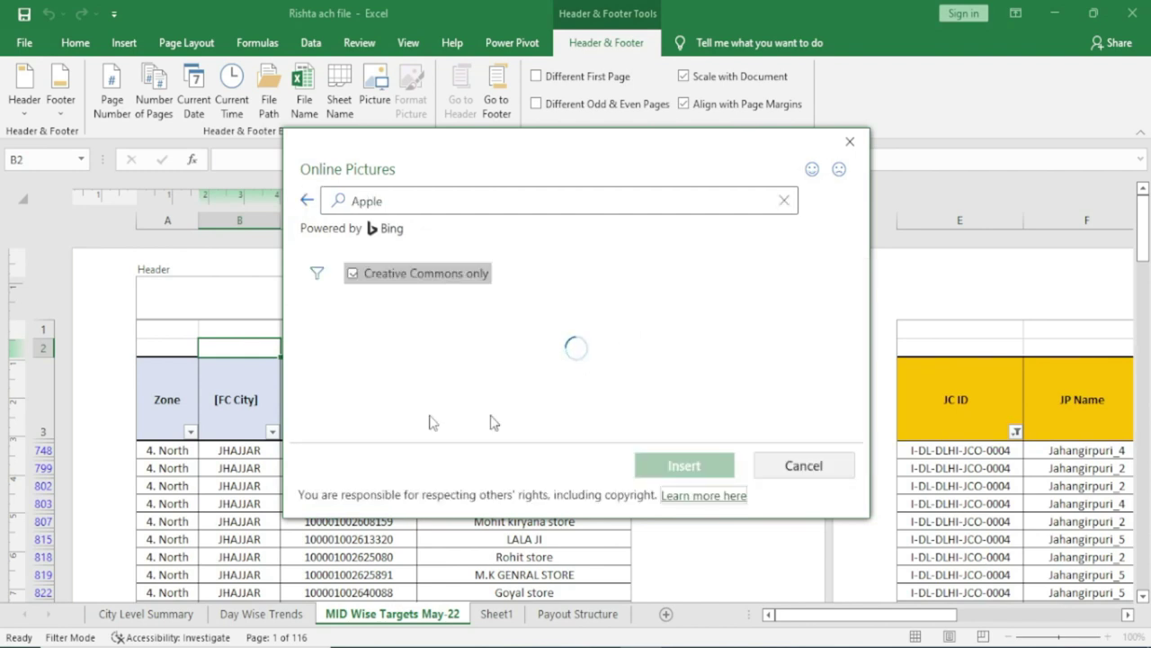
pyautogui.click(378, 387)
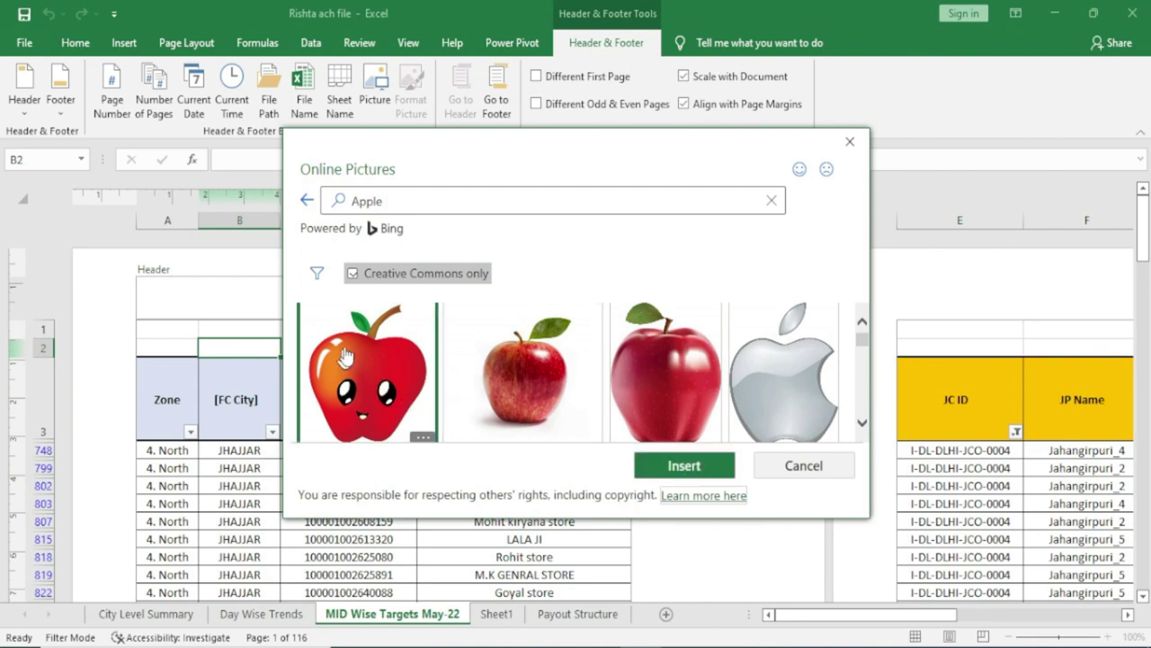
pyautogui.click(694, 479)
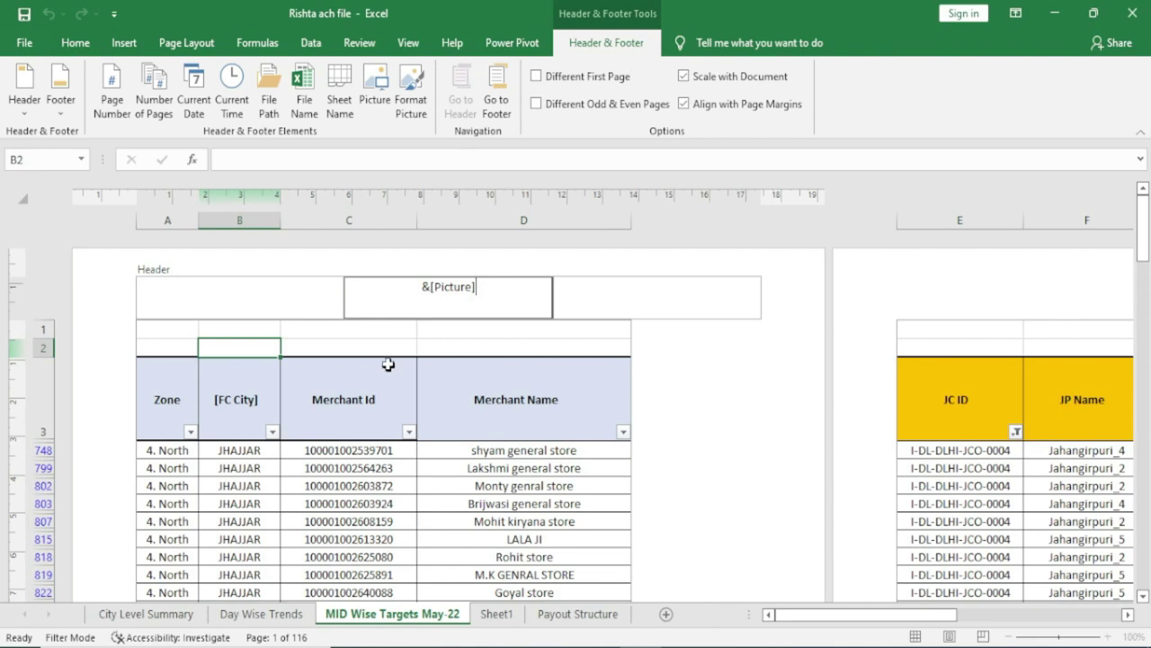
pyautogui.click(653, 299)
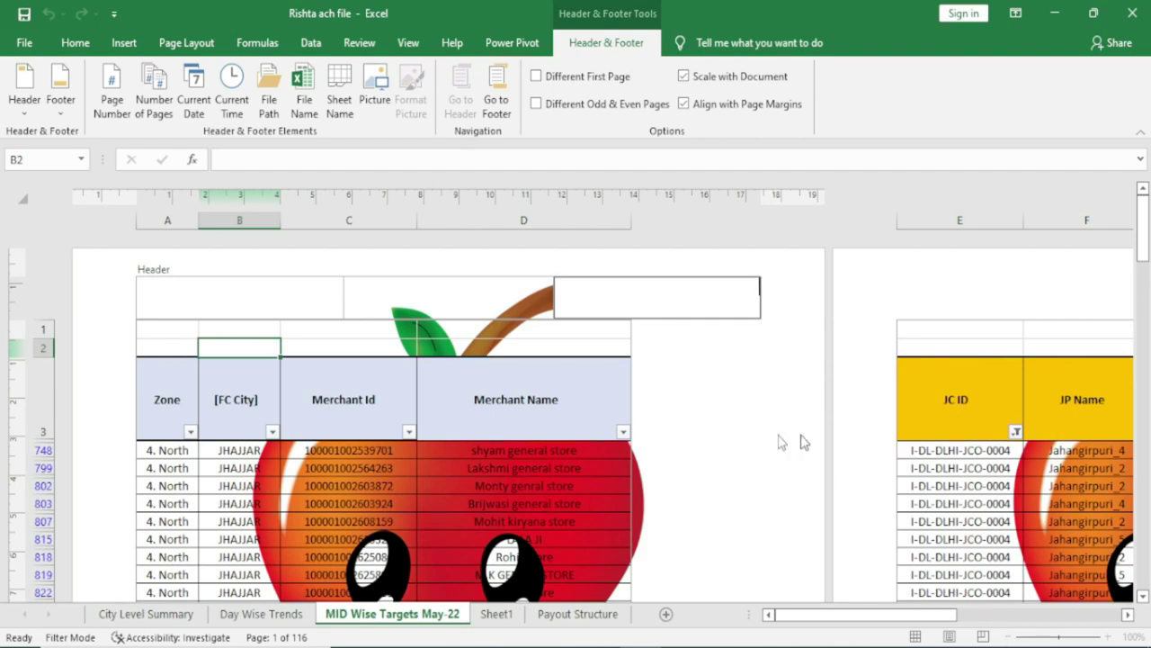
pyautogui.click(477, 502)
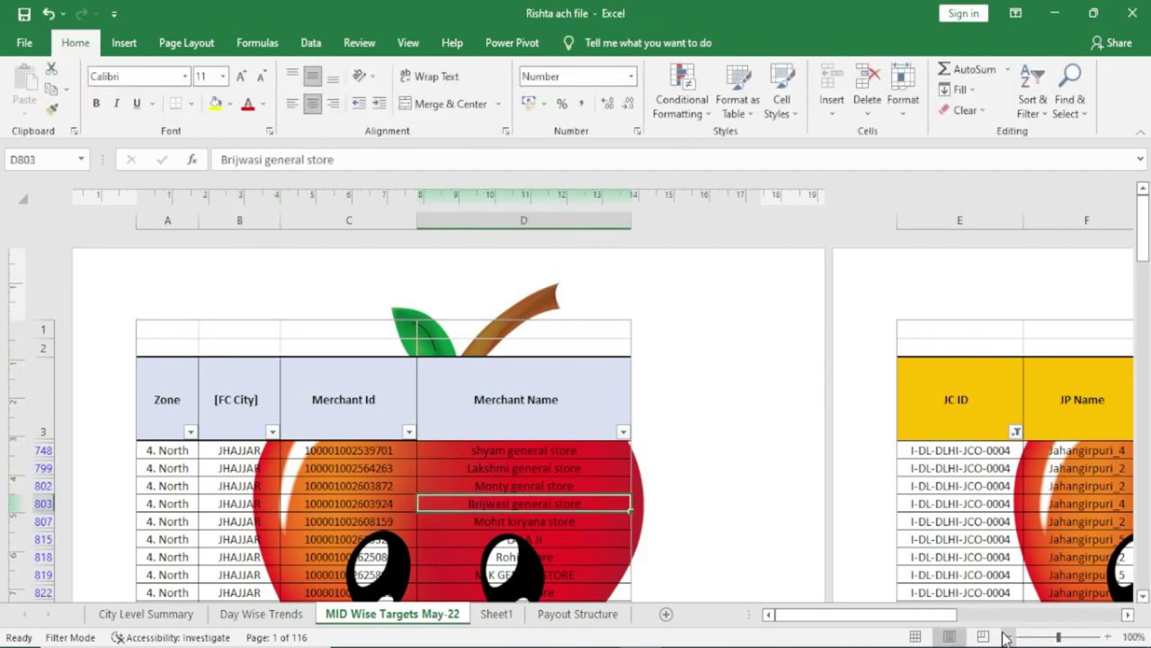
# - Zoom the page view out to 40% to show several pages
pyautogui.click(1007, 635)
pyautogui.click(1007, 635)
pyautogui.click(1007, 635)
pyautogui.click(1006, 635)
pyautogui.click(1006, 635)
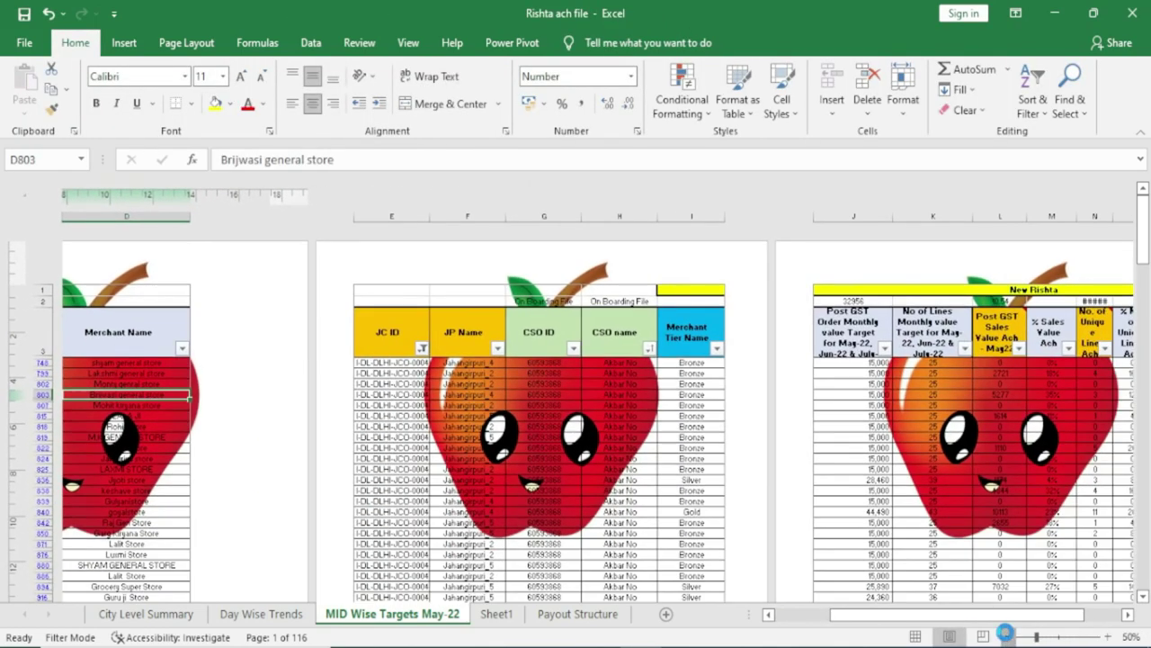
pyautogui.click(1006, 635)
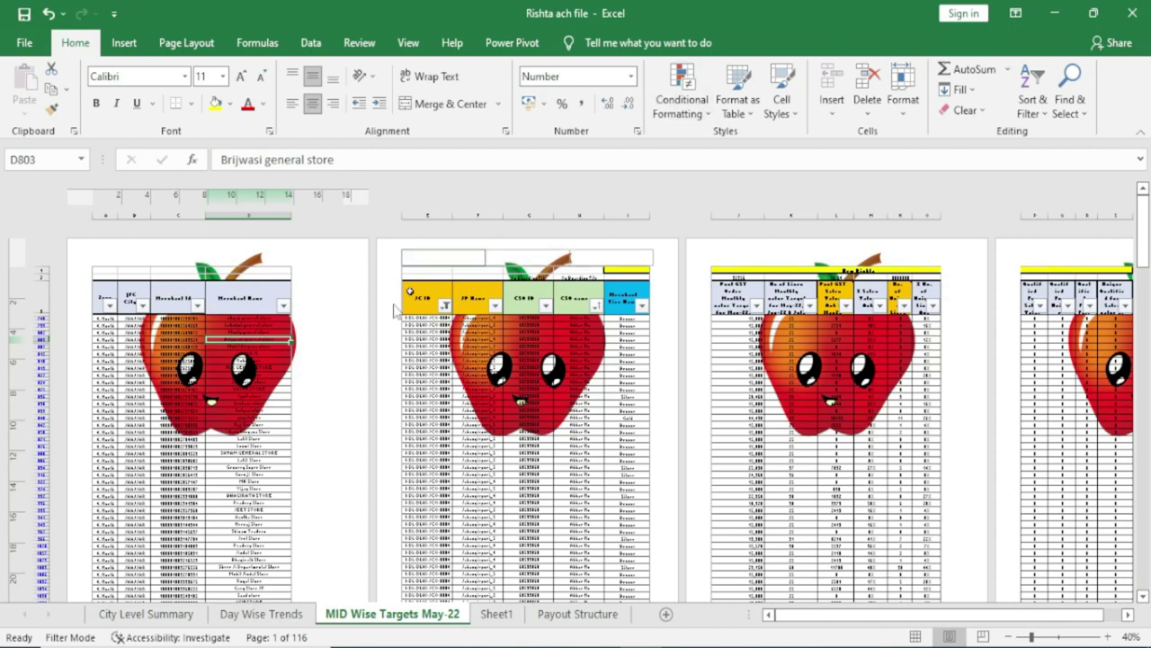
# - Reopen the page header and select the centre section holding the apple picture
pyautogui.click(189, 255)
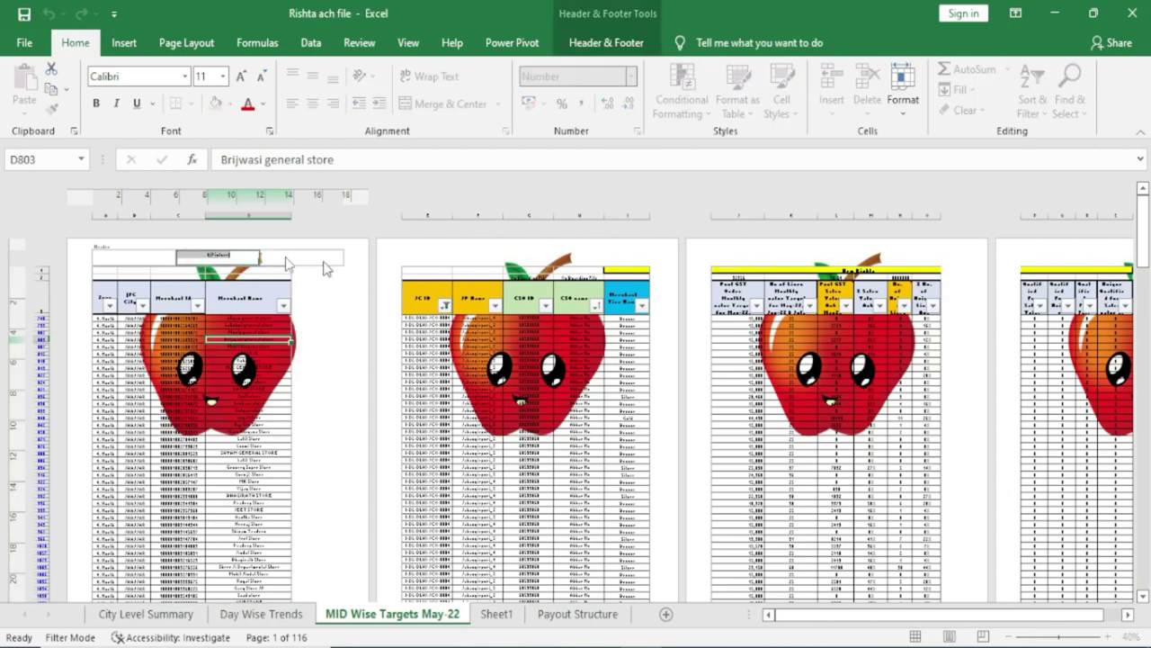
pyautogui.click(290, 259)
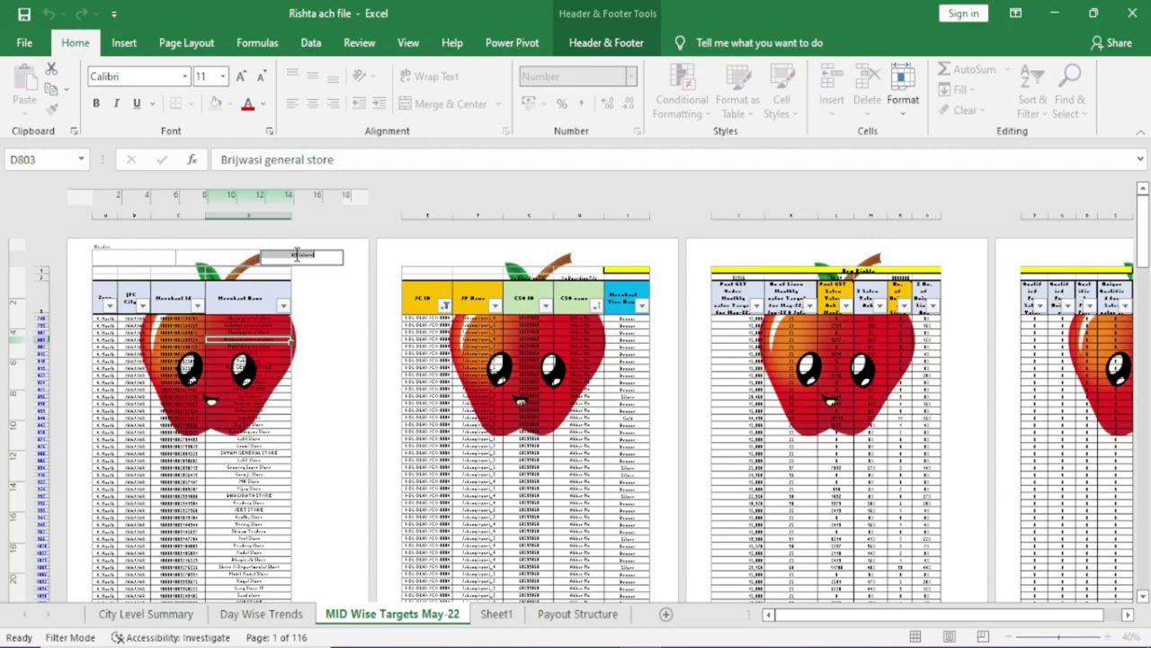
pyautogui.click(239, 259)
pyautogui.scroll(-8, 599, 108)
# - Set the header picture's height to 5 cm in Format Picture
pyautogui.click(610, 45)
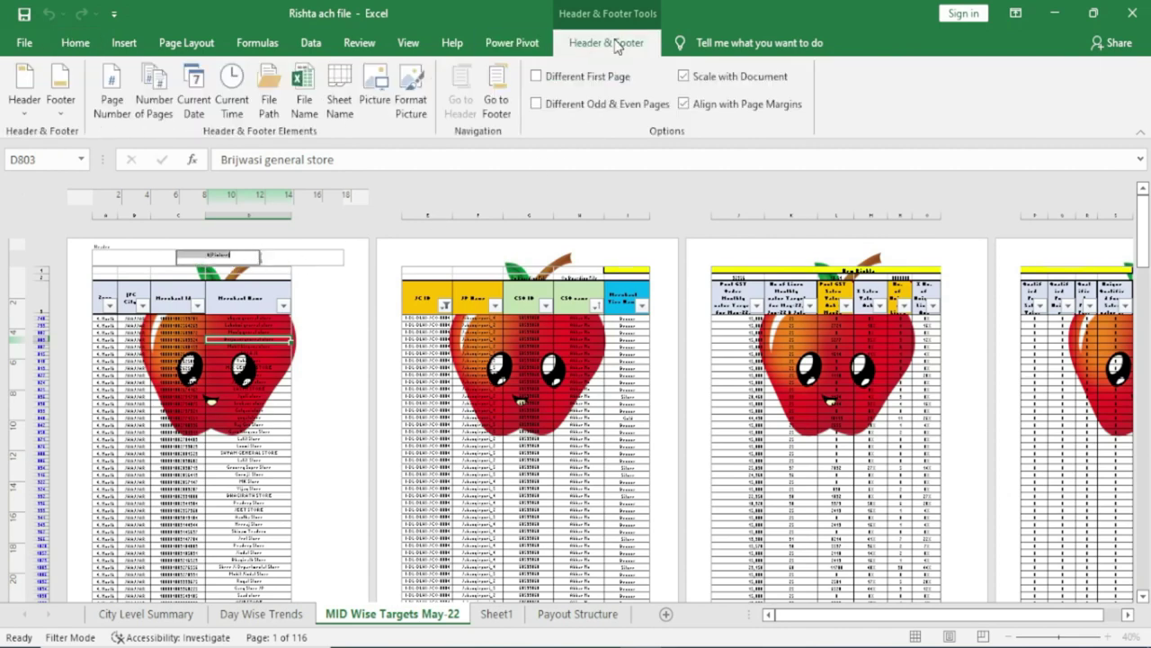
pyautogui.click(416, 114)
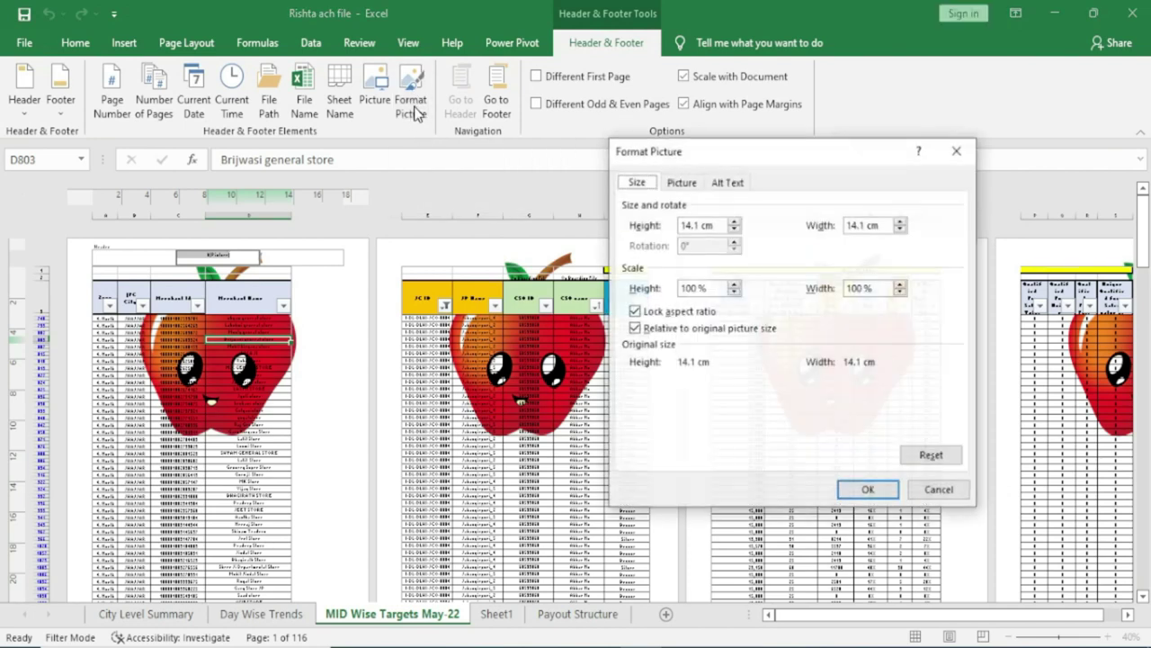
pyautogui.moveTo(665, 155); pyautogui.dragTo(500, 153)
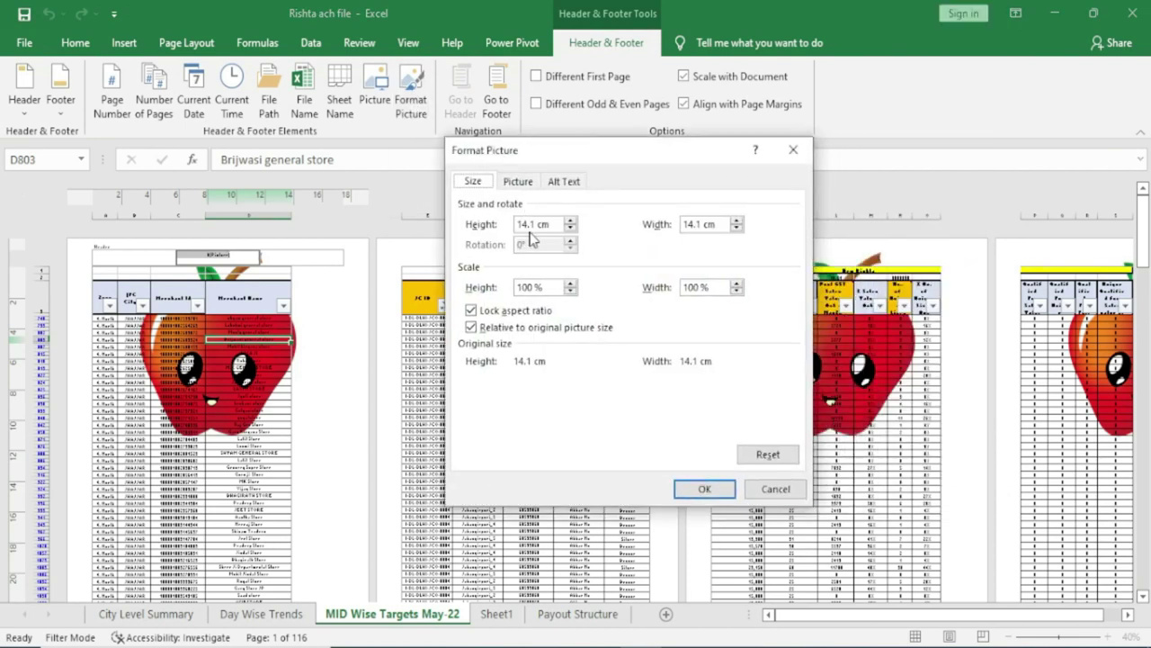
pyautogui.moveTo(569, 154); pyautogui.dragTo(653, 166)
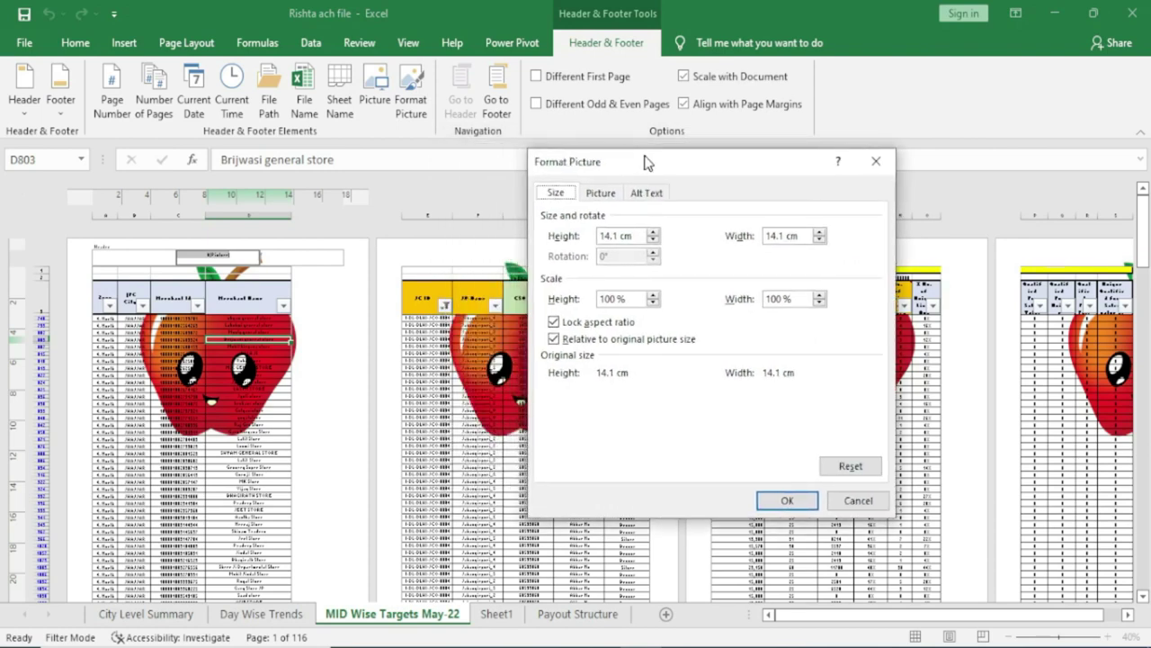
pyautogui.moveTo(637, 237); pyautogui.dragTo(525, 243)
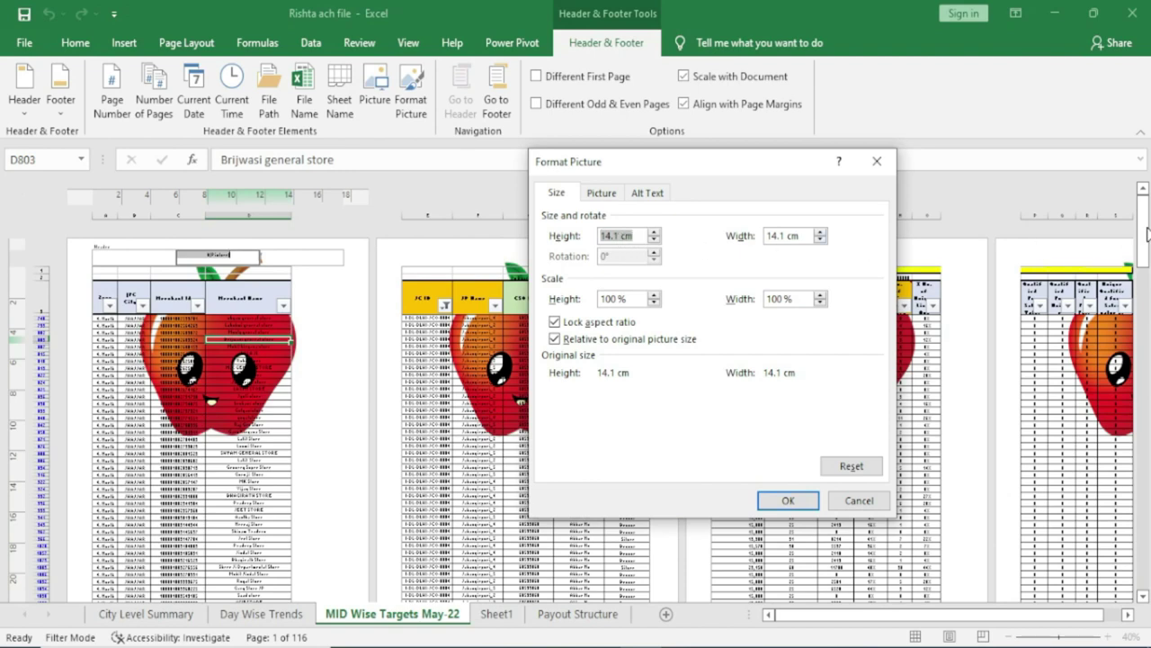
pyautogui.write('5')
pyautogui.click(403, 95)
# - Change the header picture's colour to Grayscale, apply it, and return to the sheet
pyautogui.click(603, 193)
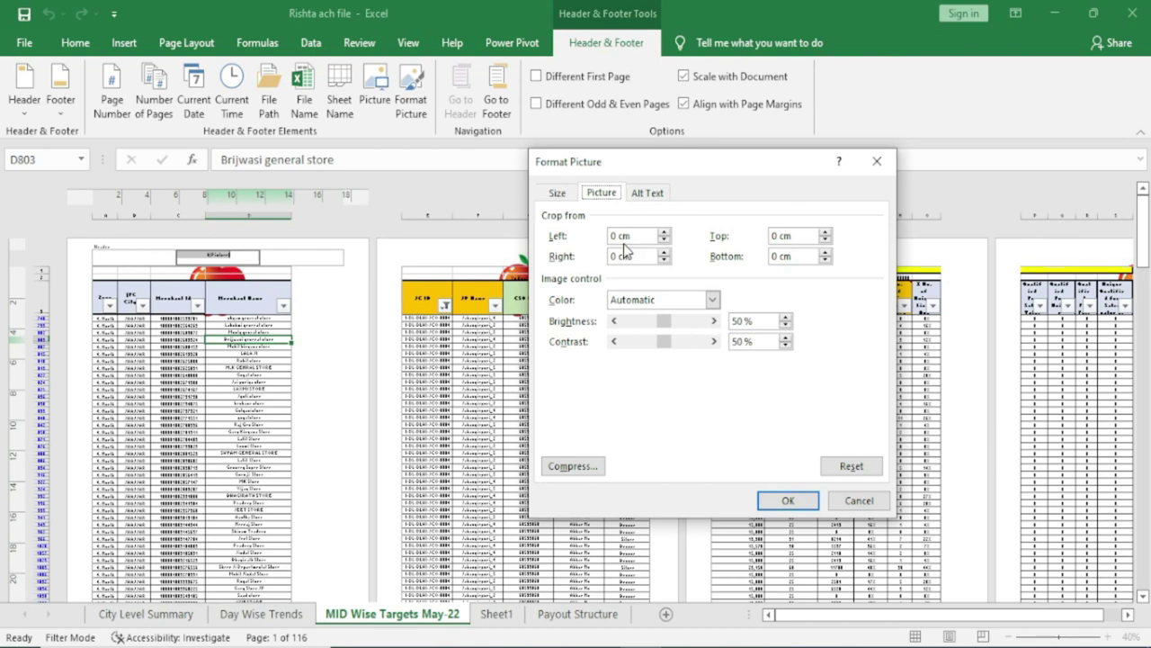
pyautogui.click(640, 196)
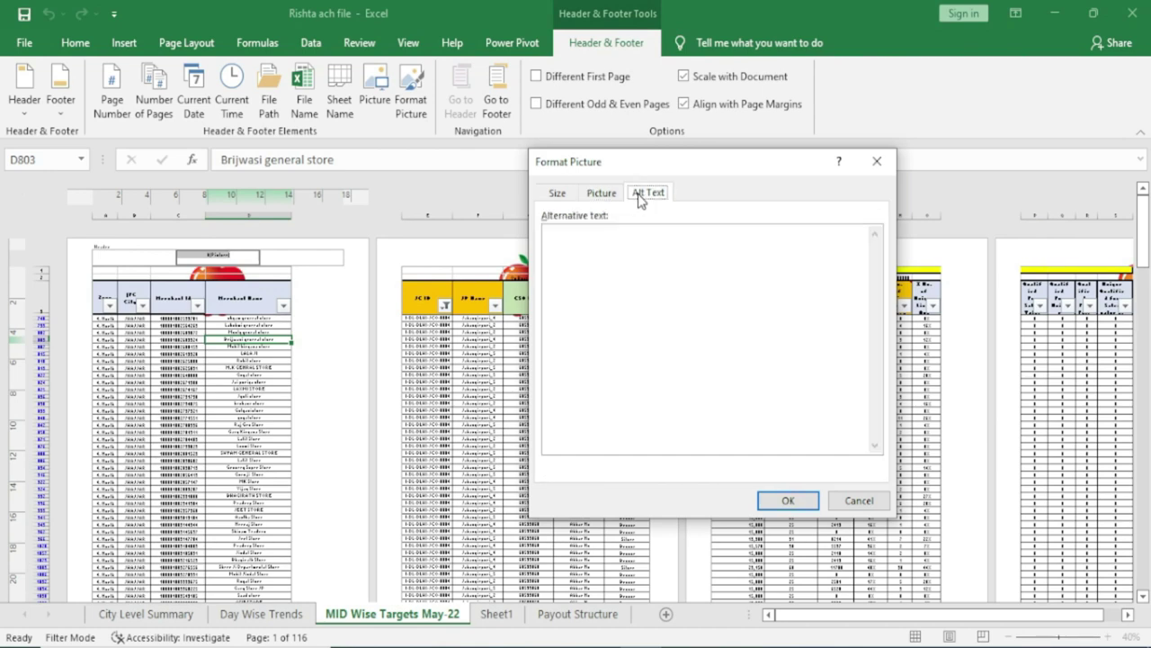
pyautogui.click(570, 257)
pyautogui.click(600, 194)
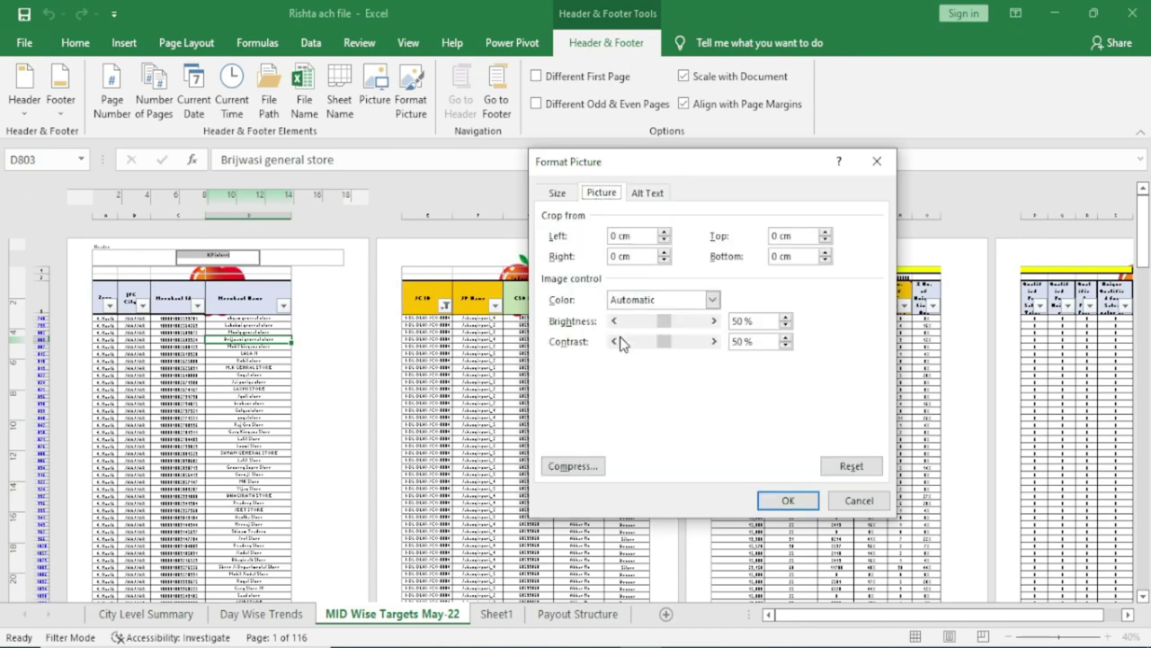
pyautogui.click(566, 196)
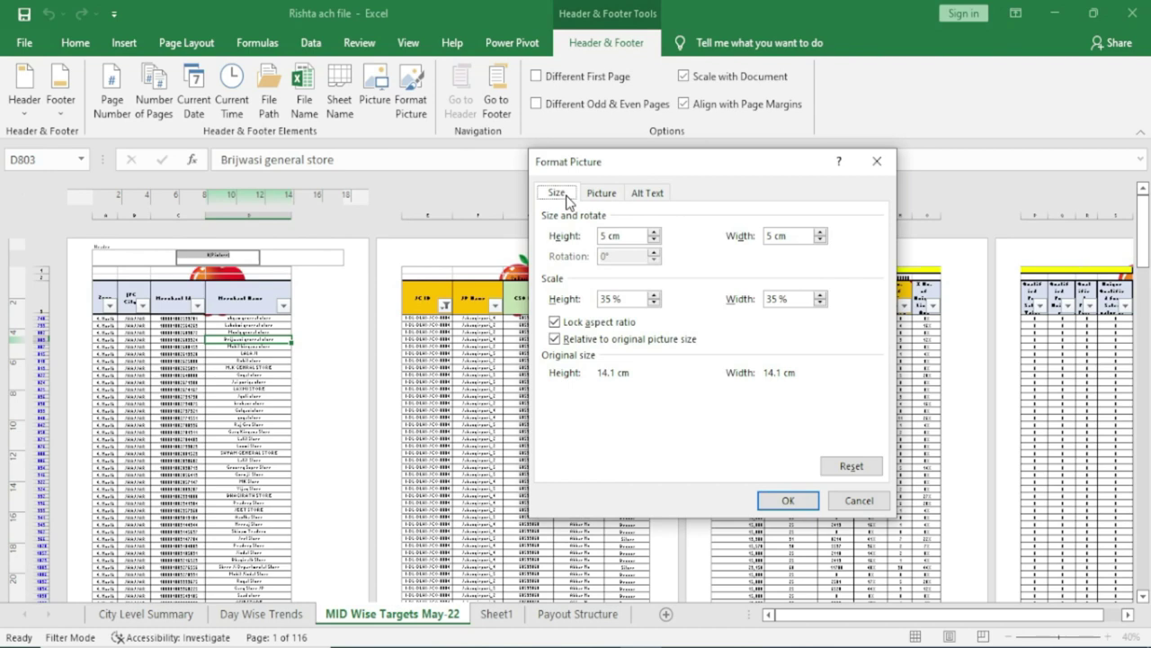
pyautogui.click(600, 193)
pyautogui.click(677, 302)
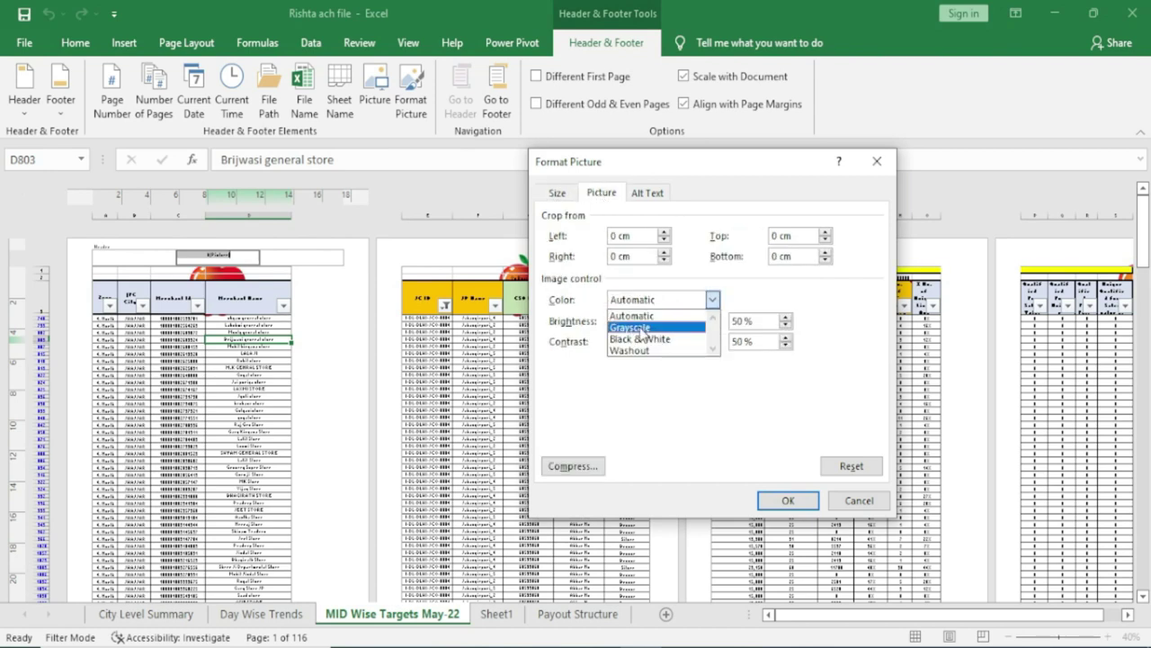
pyautogui.click(646, 327)
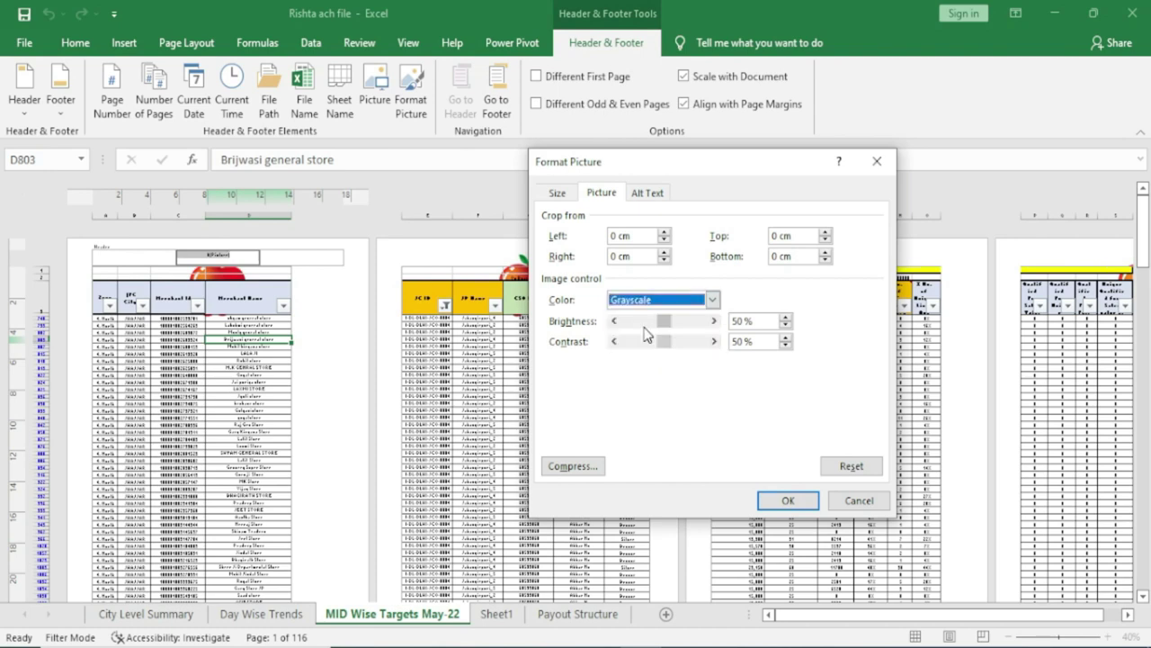
pyautogui.click(789, 497)
pyautogui.click(479, 402)
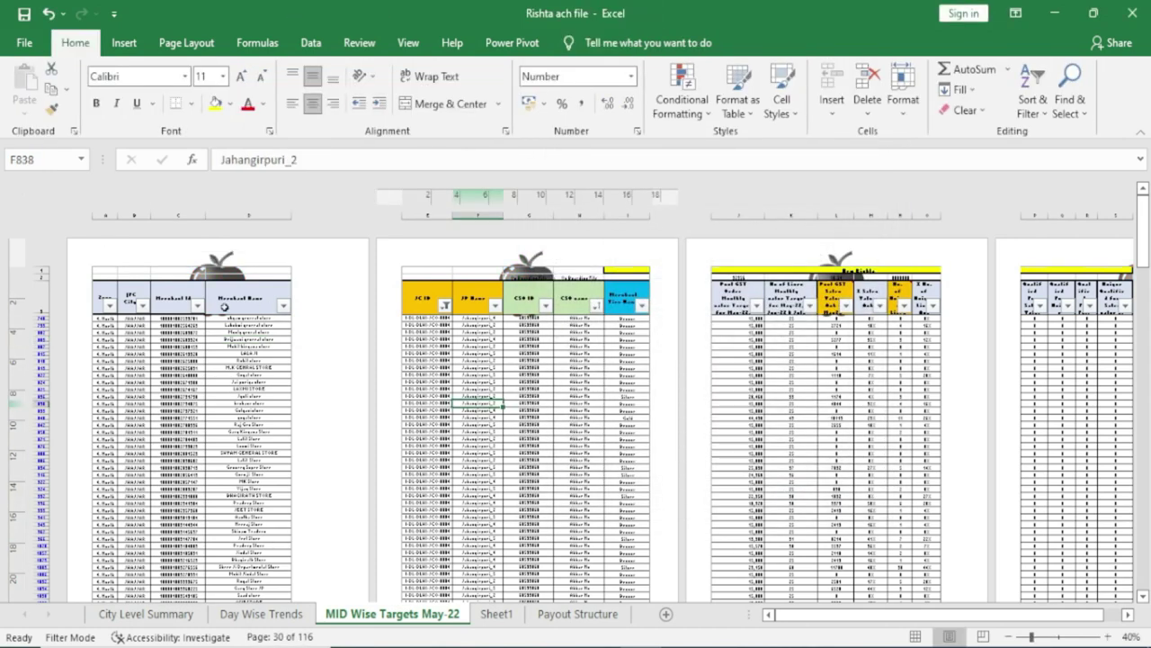
# - Zoom the page layout in to 70% with the status-bar zoom button
pyautogui.click(1107, 636)
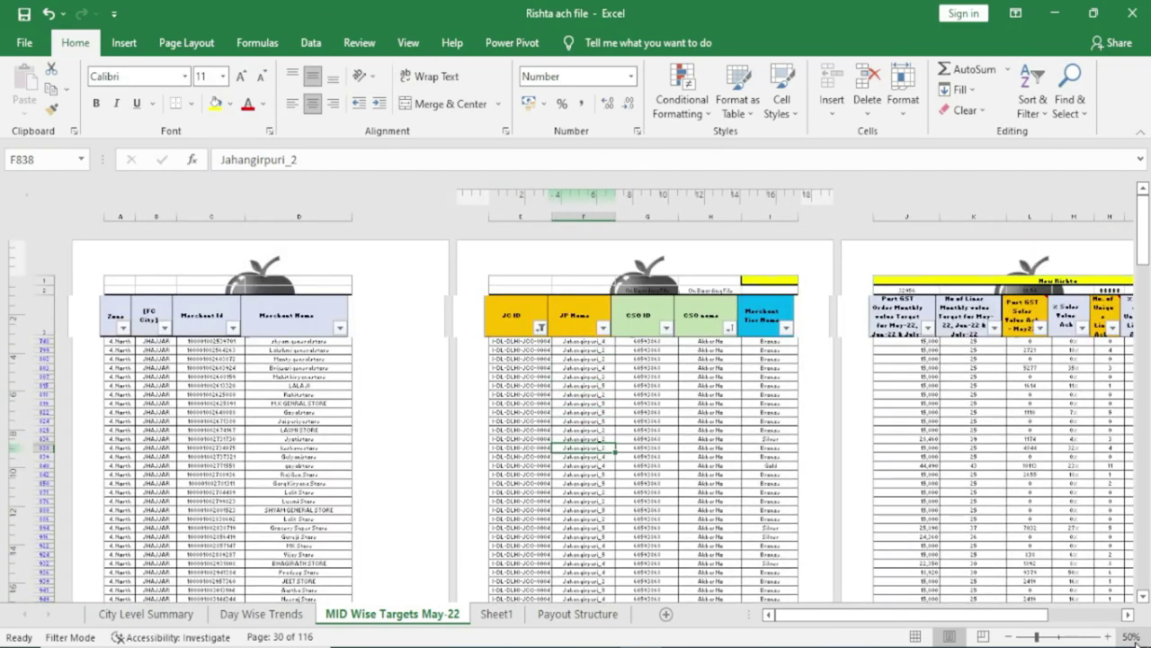
pyautogui.click(1108, 636)
pyautogui.click(1108, 636)
# - Reopen the page header for editing with the Header & Footer tools showing
pyautogui.scroll(3, 838, 493)
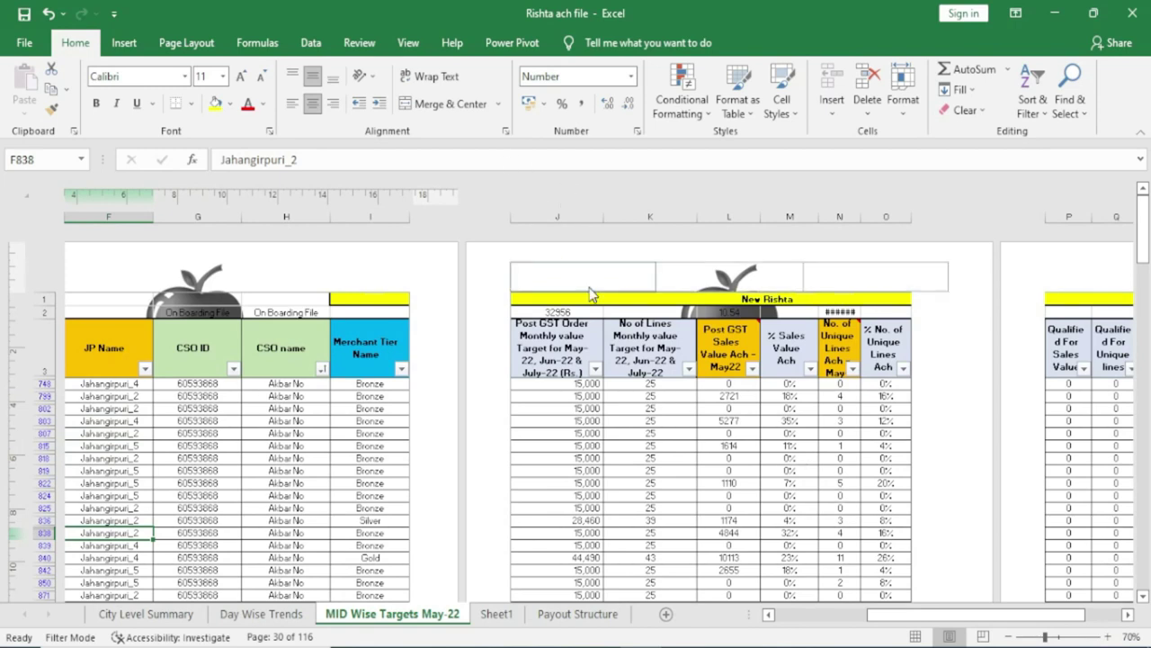
pyautogui.click(726, 288)
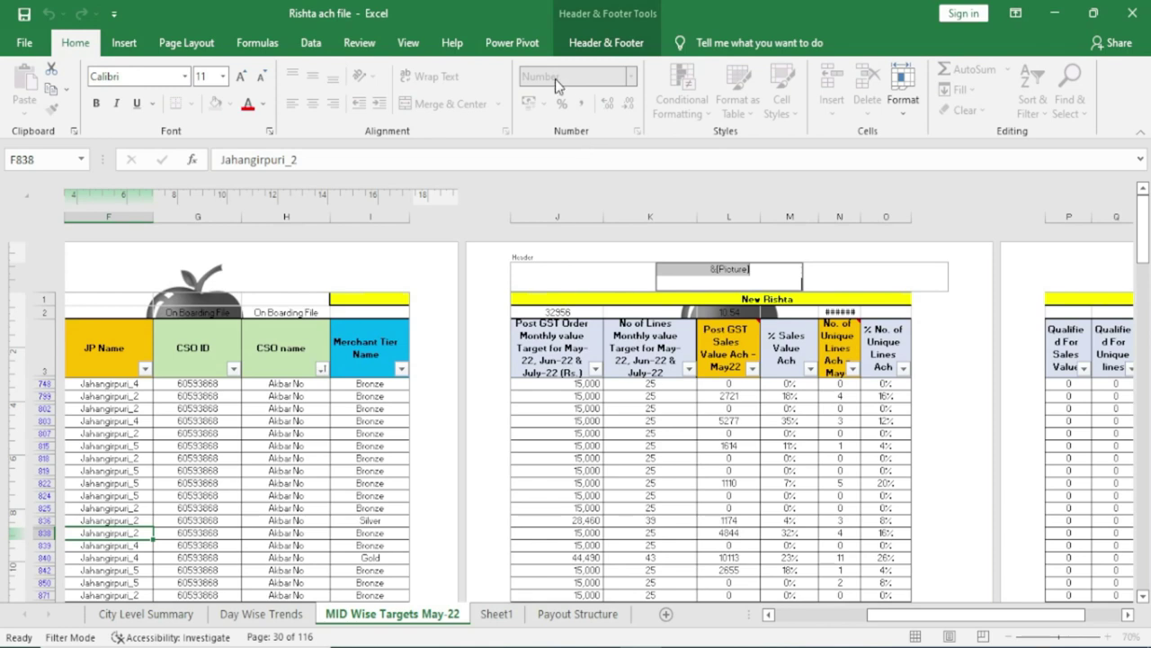
pyautogui.click(599, 43)
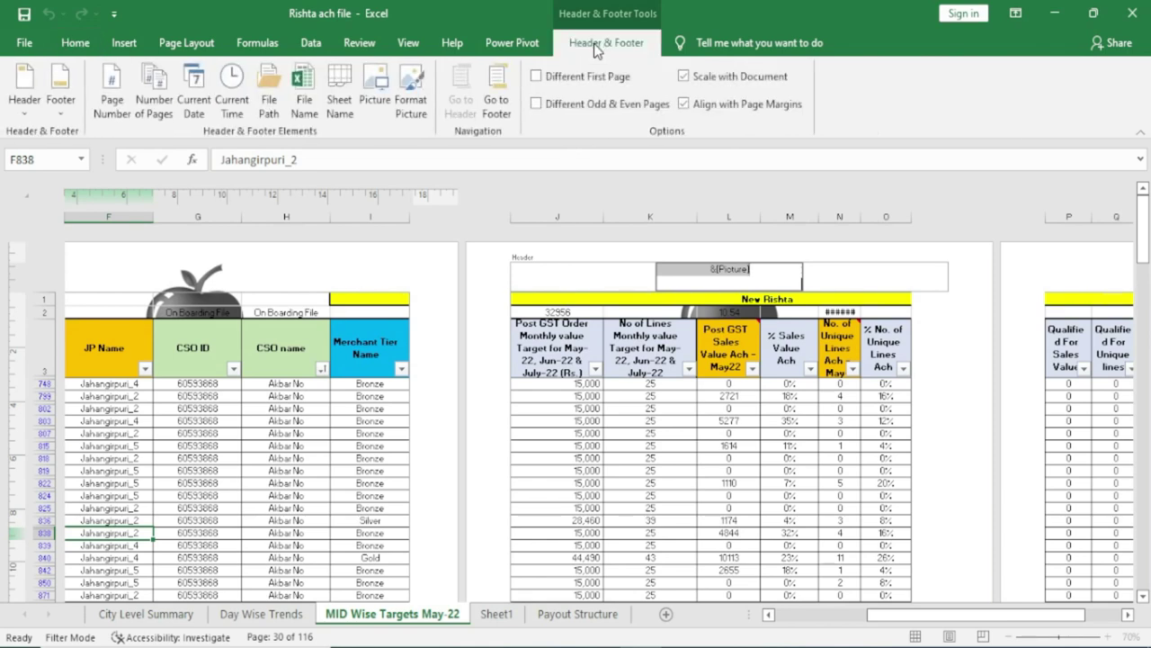
# - Reset the header picture's colour from grayscale back to full colour
pyautogui.click(412, 99)
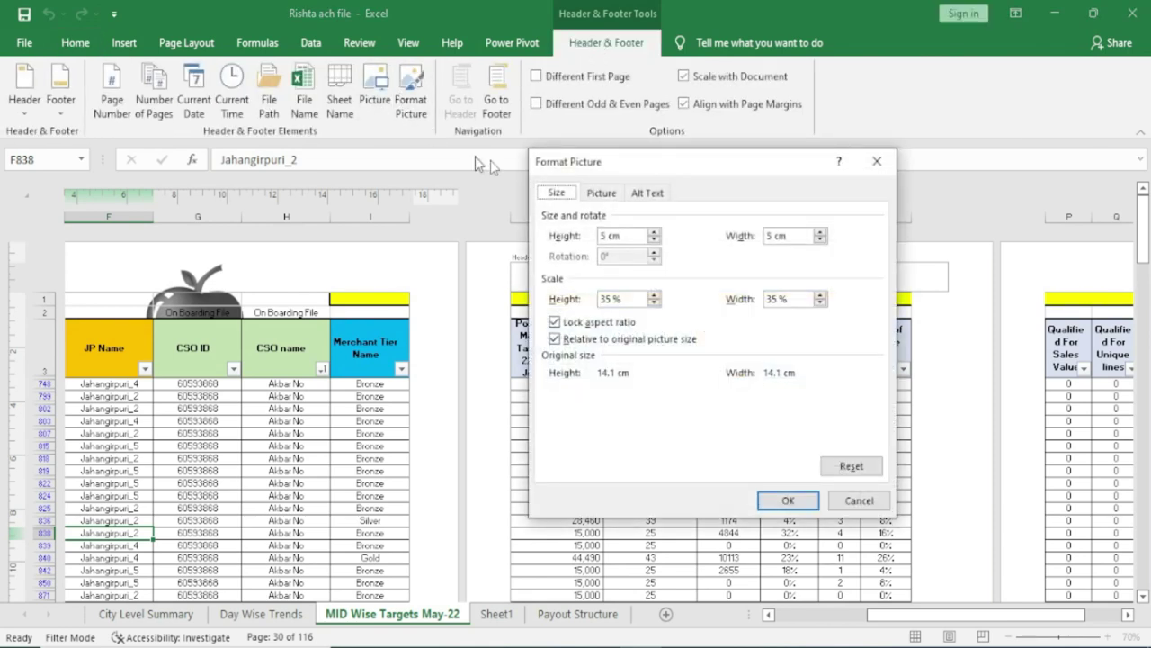
pyautogui.click(603, 193)
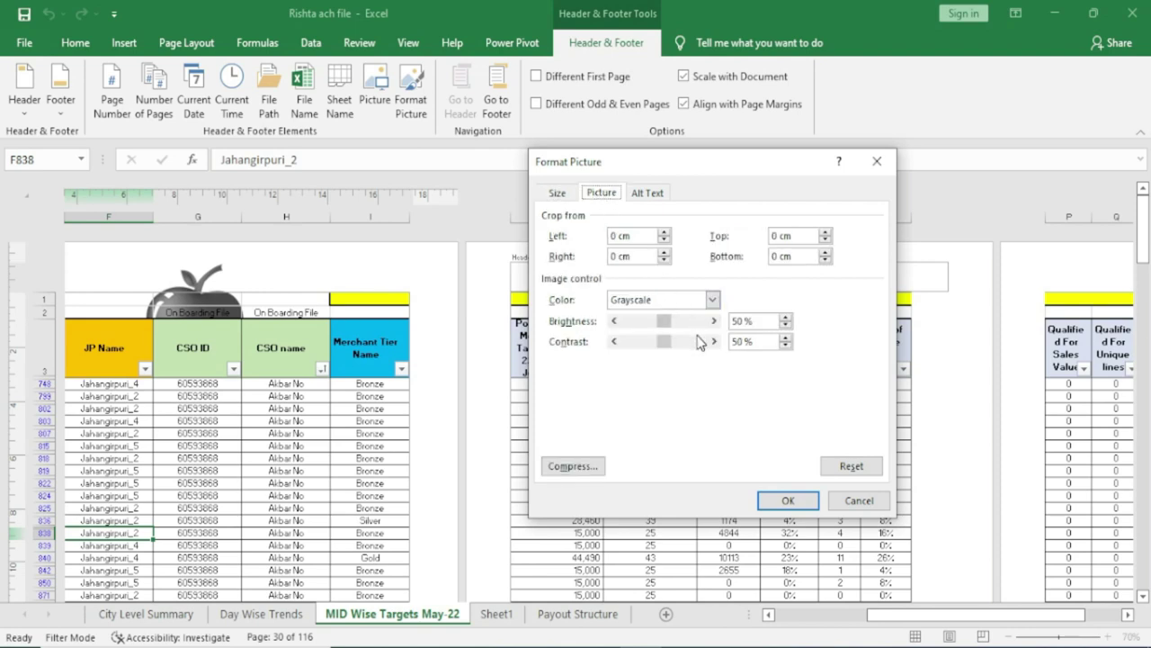
pyautogui.click(852, 467)
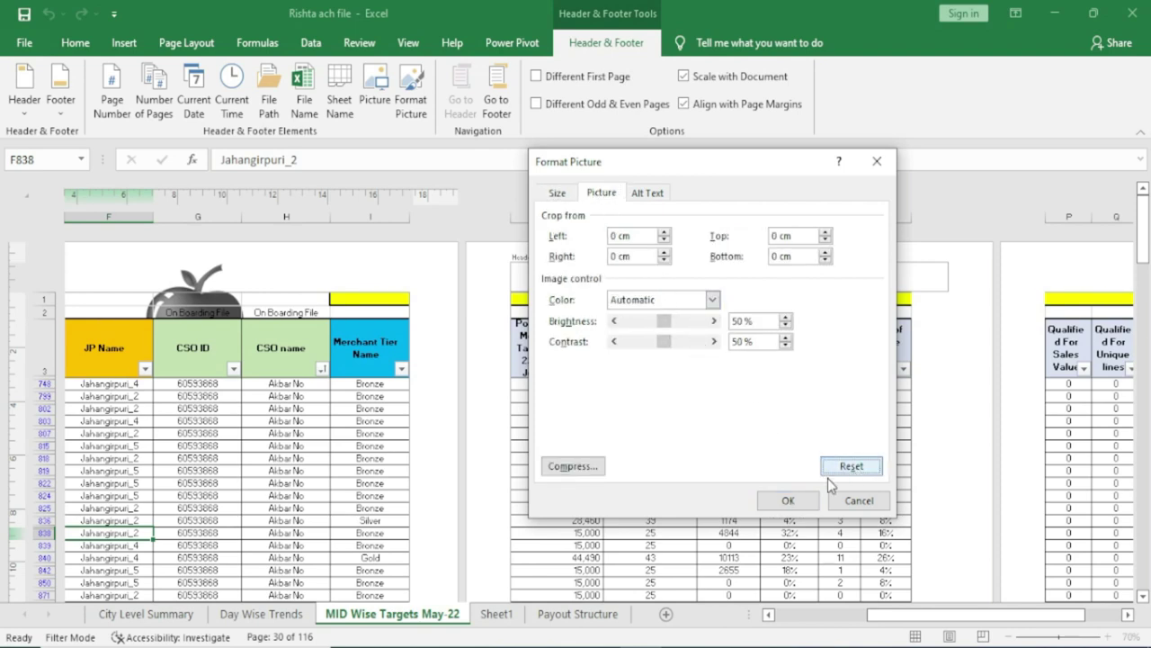
pyautogui.click(796, 502)
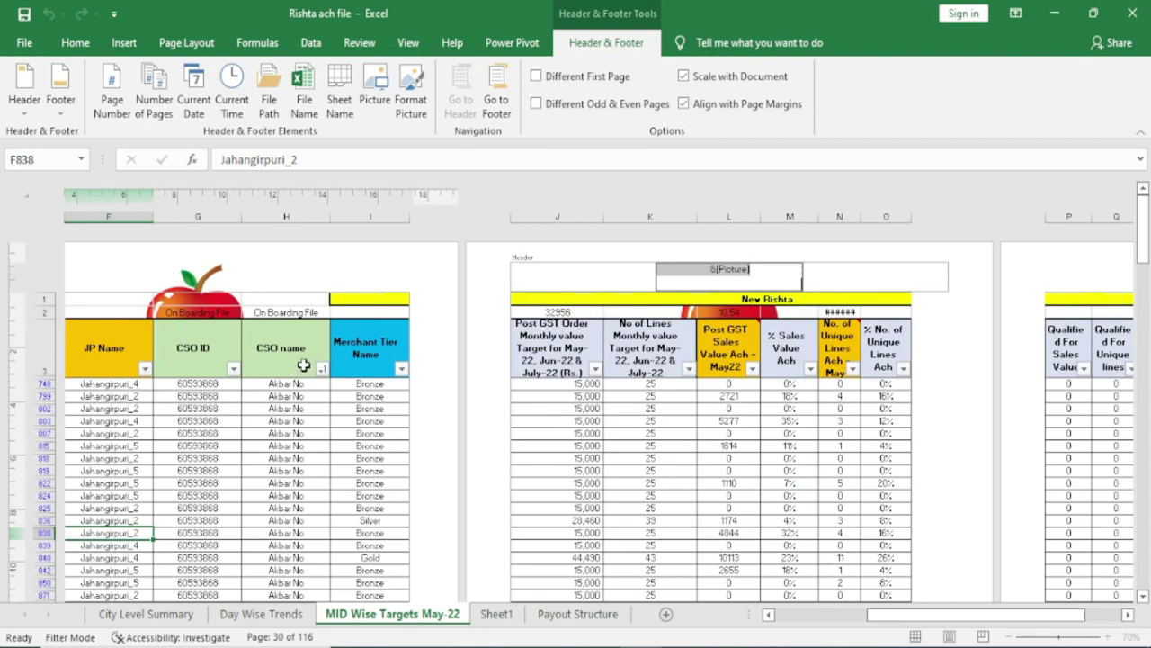
# - Set the header picture's height to 14 cm
pyautogui.click(411, 97)
pyautogui.moveTo(632, 236); pyautogui.dragTo(608, 236)
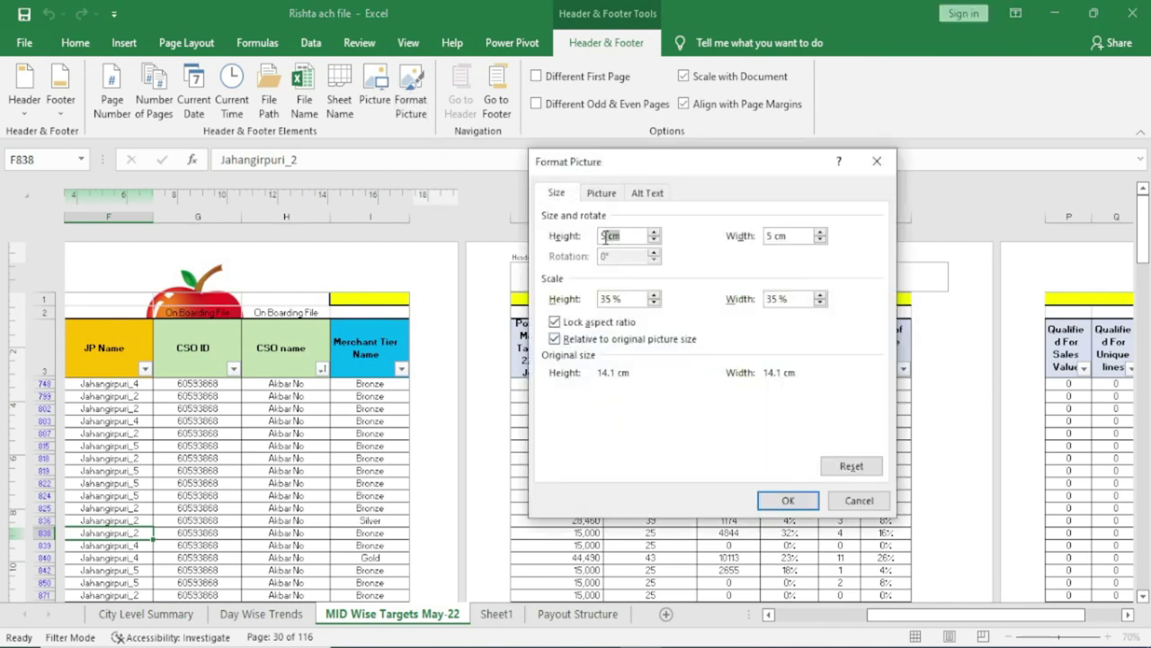
pyautogui.write('14')
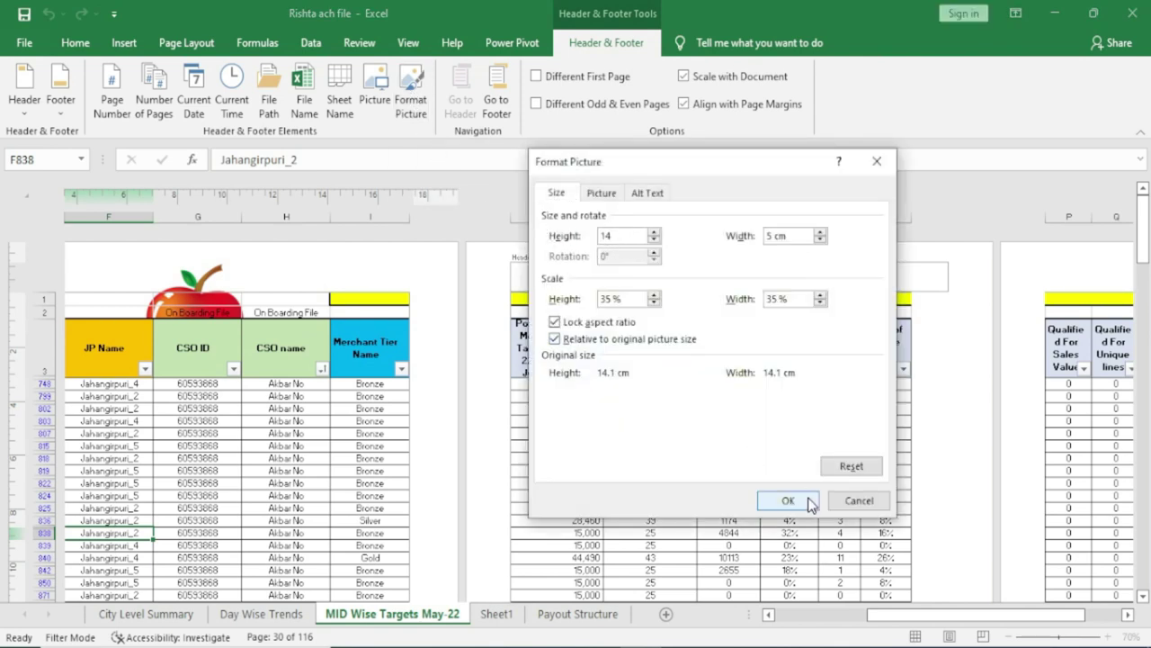
pyautogui.click(788, 500)
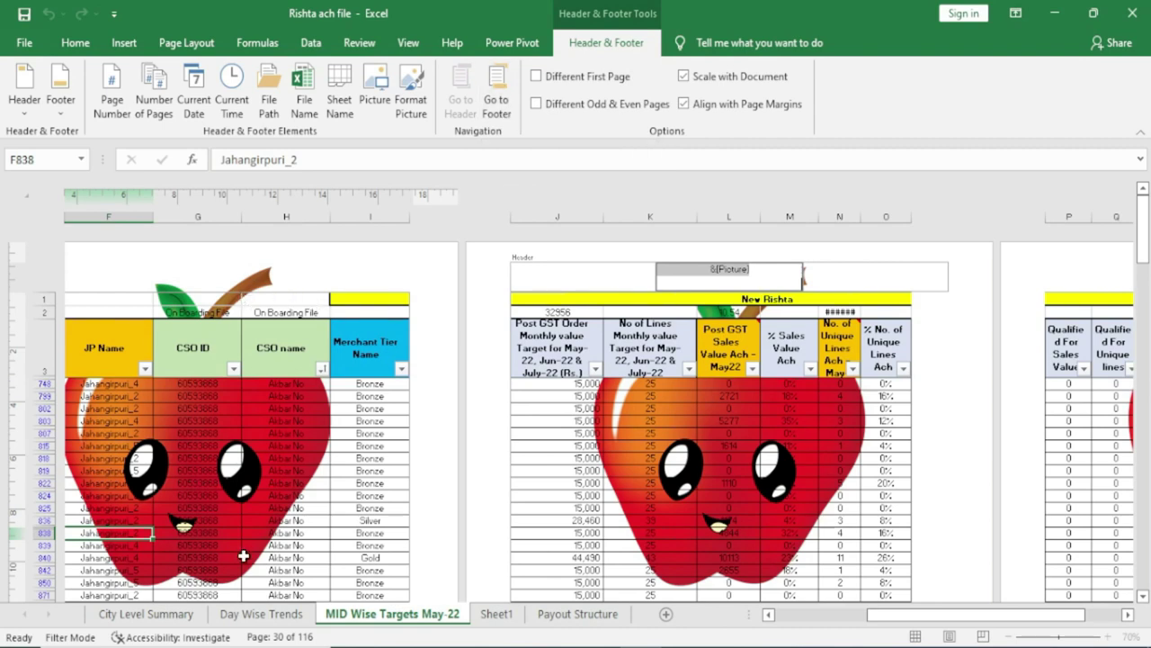
pyautogui.click(498, 95)
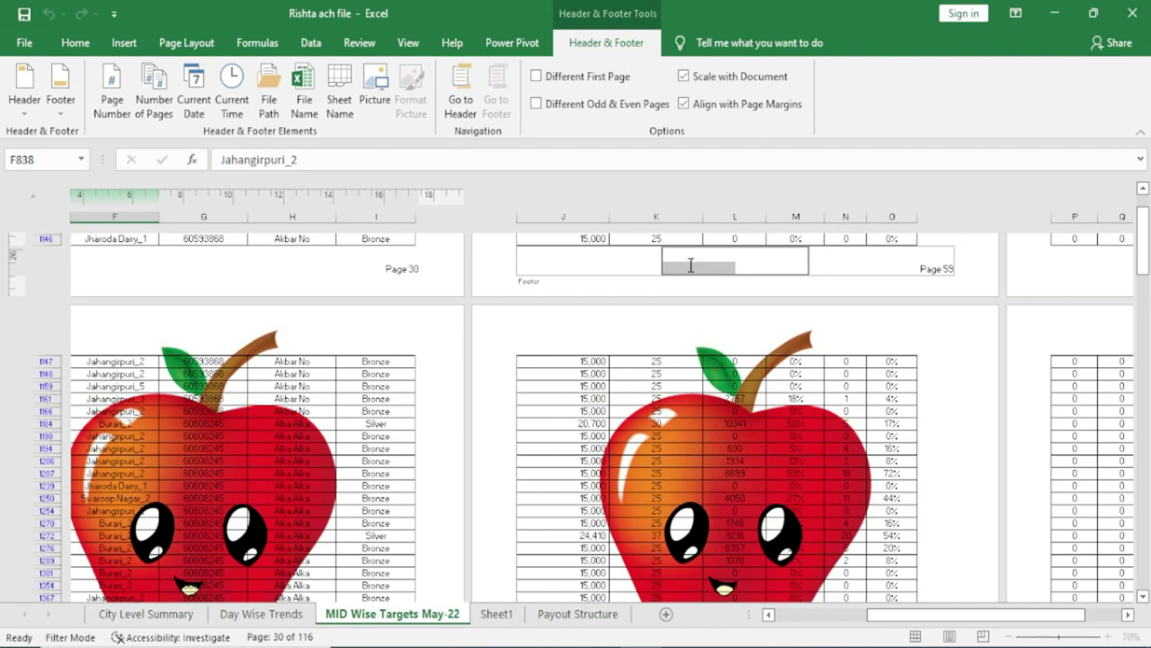
pyautogui.click(470, 96)
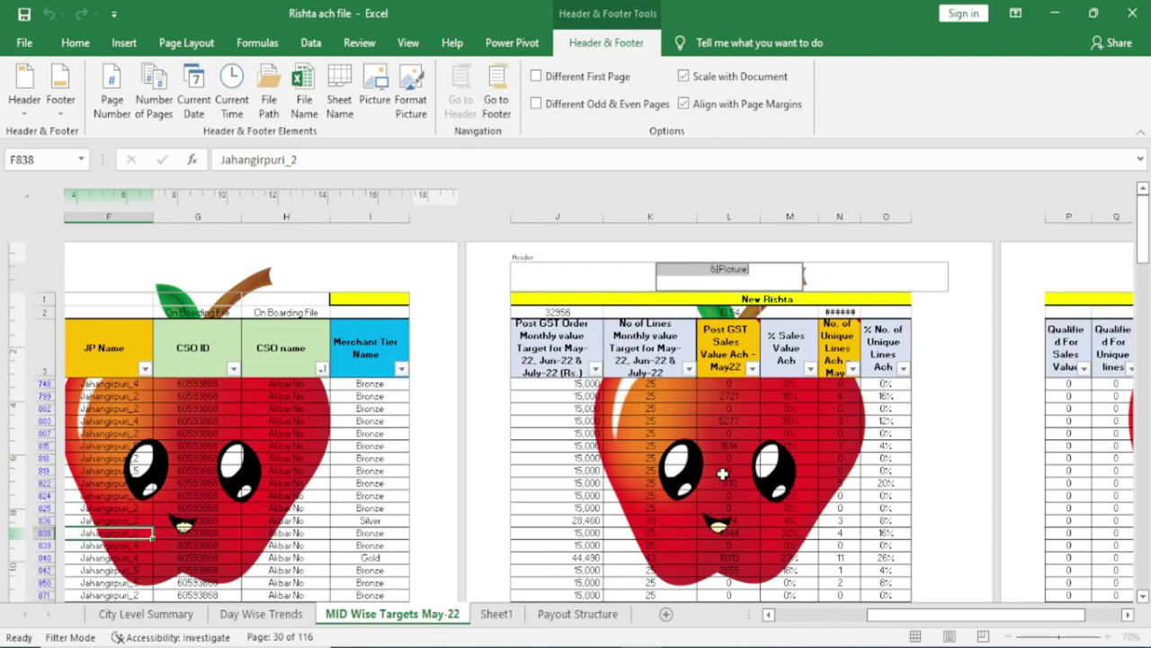
# - Delete the &[Picture] code from the centre header and leave header editing
pyautogui.click(763, 268)
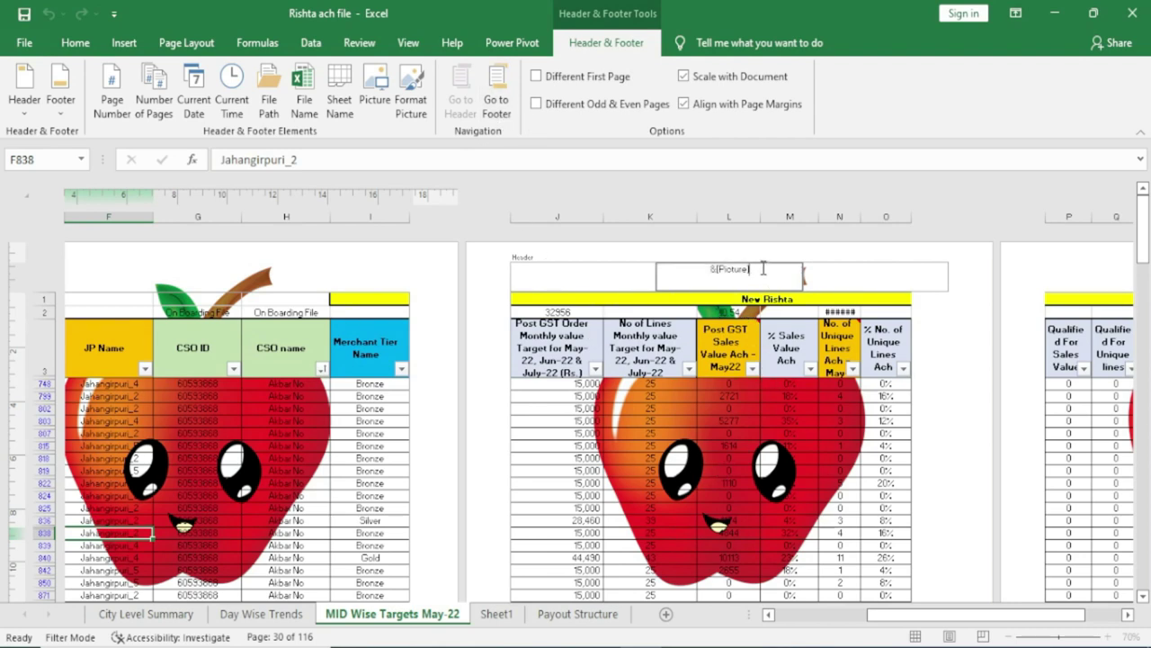
pyautogui.press('BackSpace')
pyautogui.press('BackSpace')
pyautogui.press('BackSpace')
pyautogui.press('BackSpace')
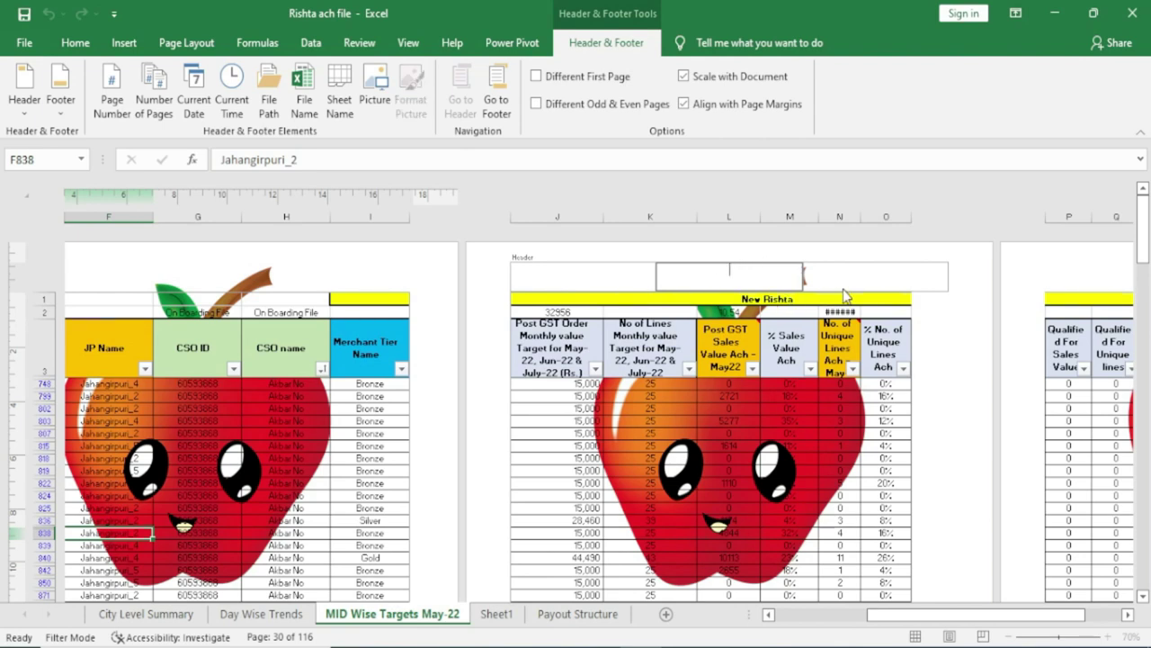
pyautogui.click(863, 274)
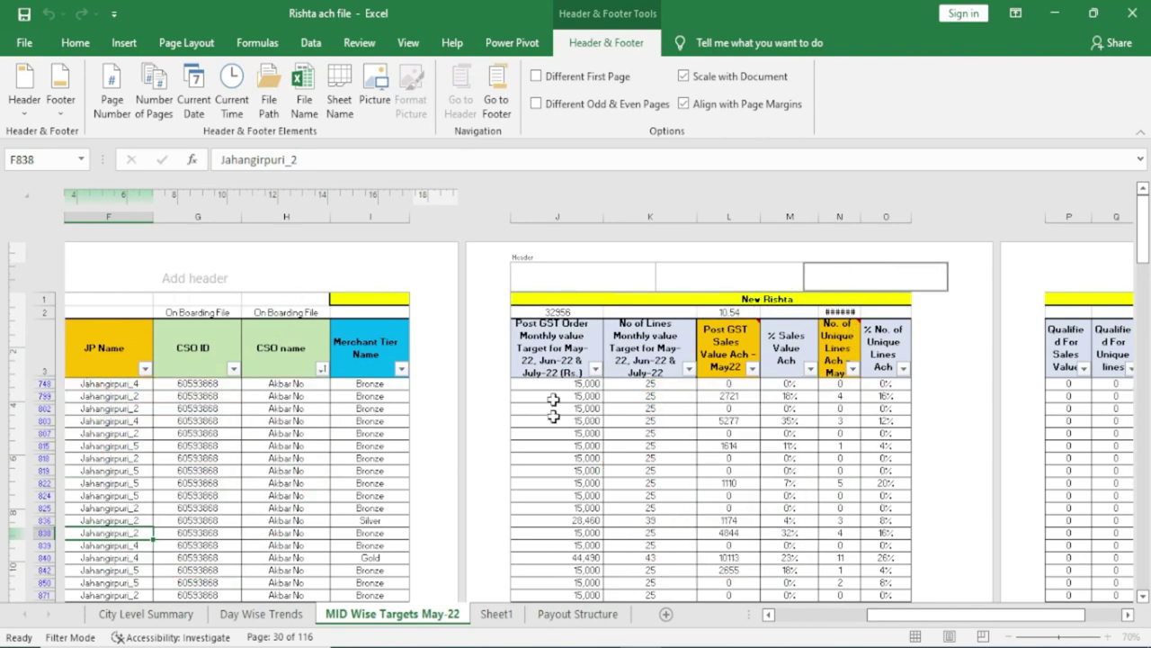
pyautogui.click(792, 471)
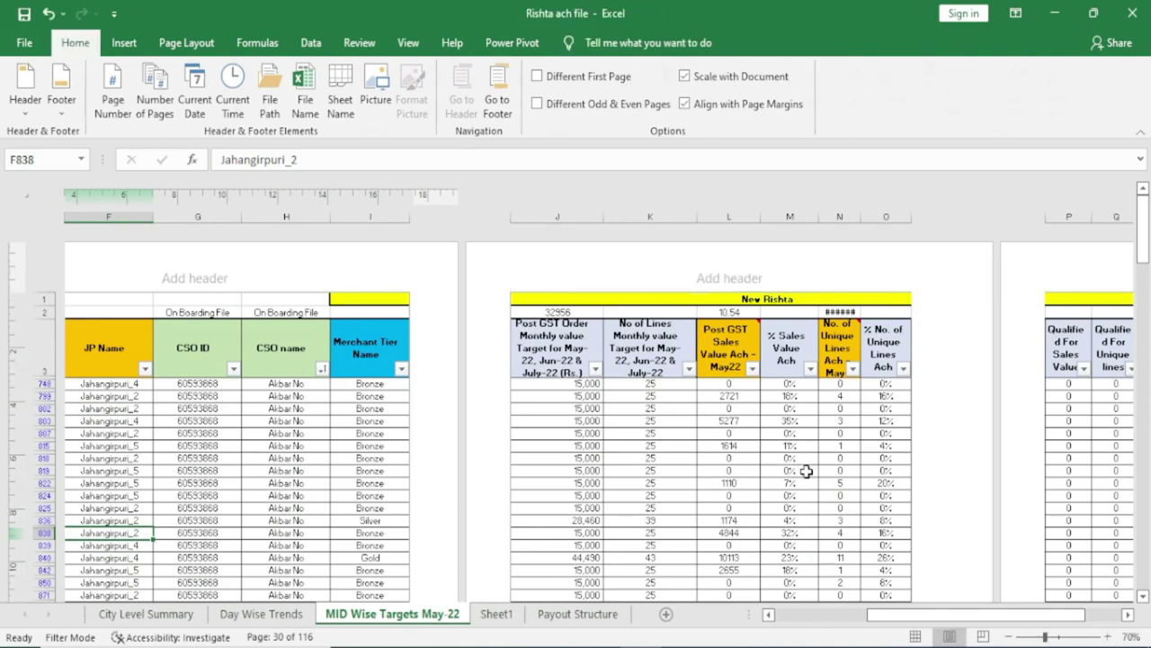
# - Reopen the centre header section with the Header & Footer options showing
pyautogui.click(1105, 637)
pyautogui.click(1105, 637)
pyautogui.click(1105, 637)
pyautogui.scroll(3, 638, 467)
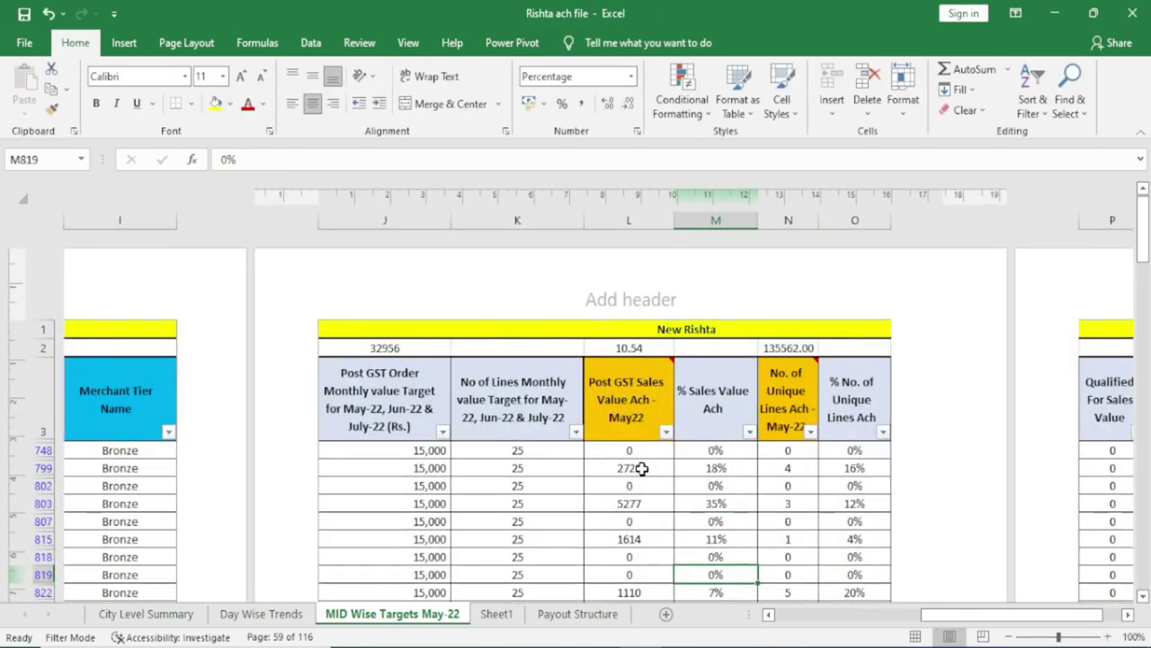
pyautogui.click(630, 286)
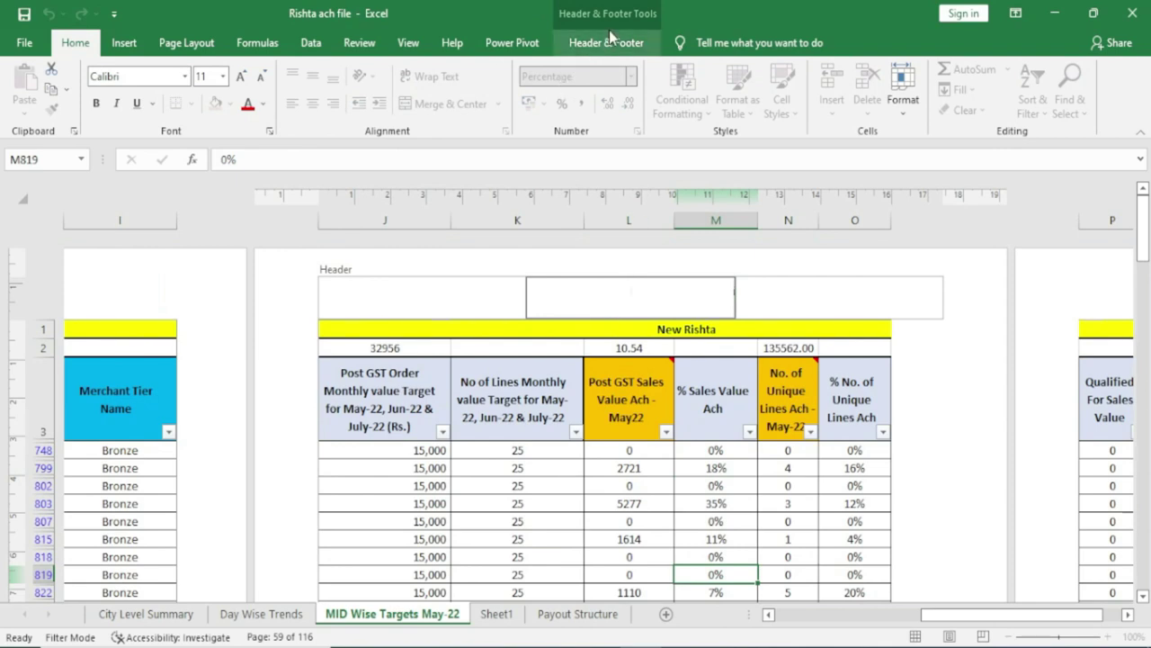
pyautogui.click(606, 42)
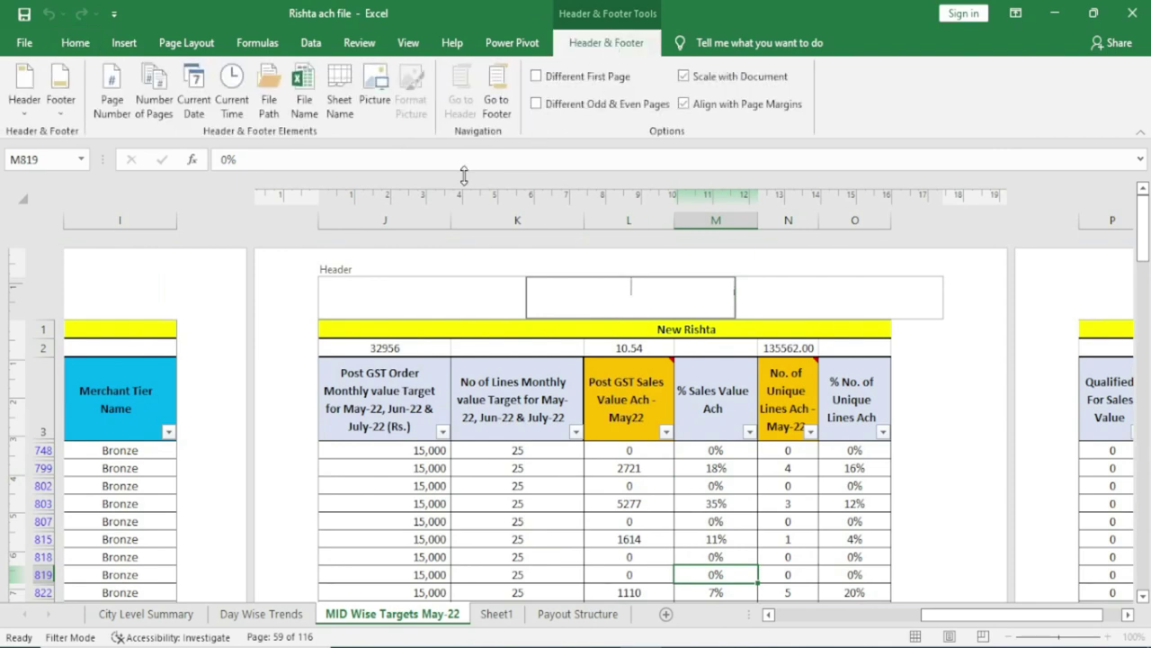
pyautogui.click(537, 76)
pyautogui.moveTo(985, 621); pyautogui.dragTo(840, 618)
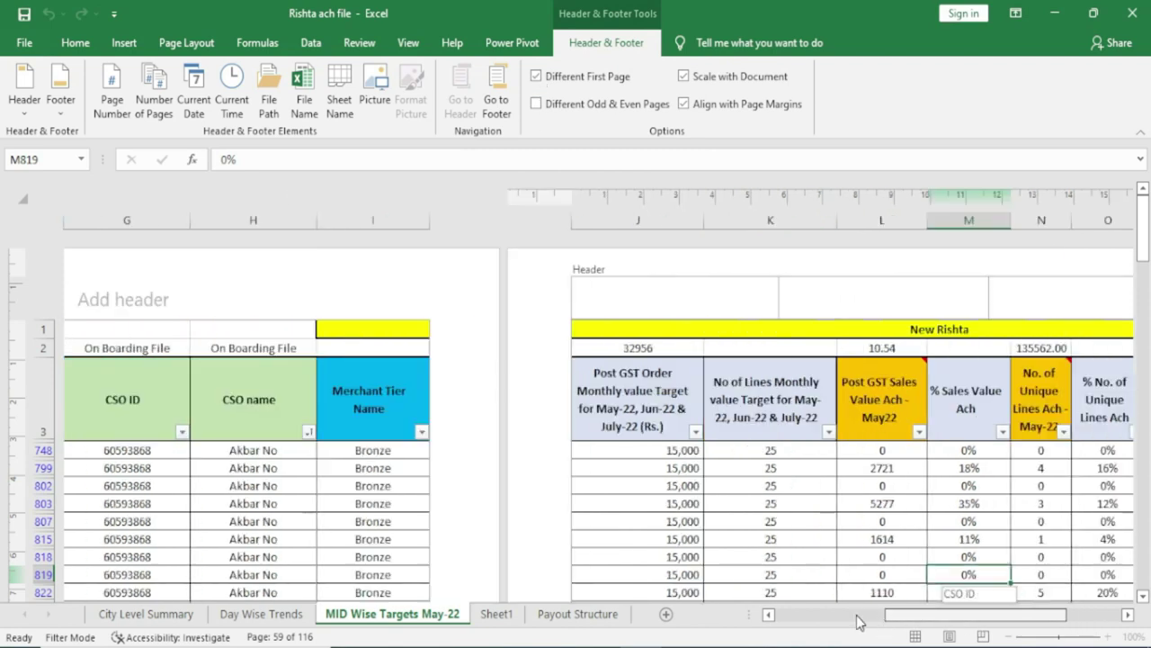
pyautogui.click(204, 291)
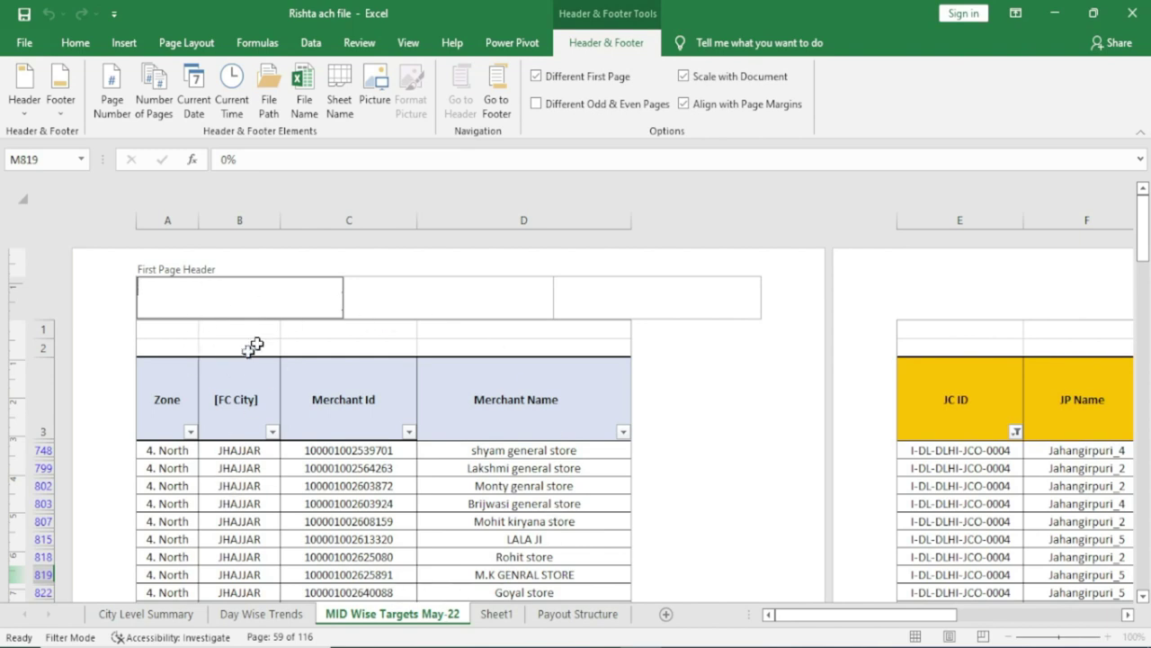
pyautogui.click(545, 77)
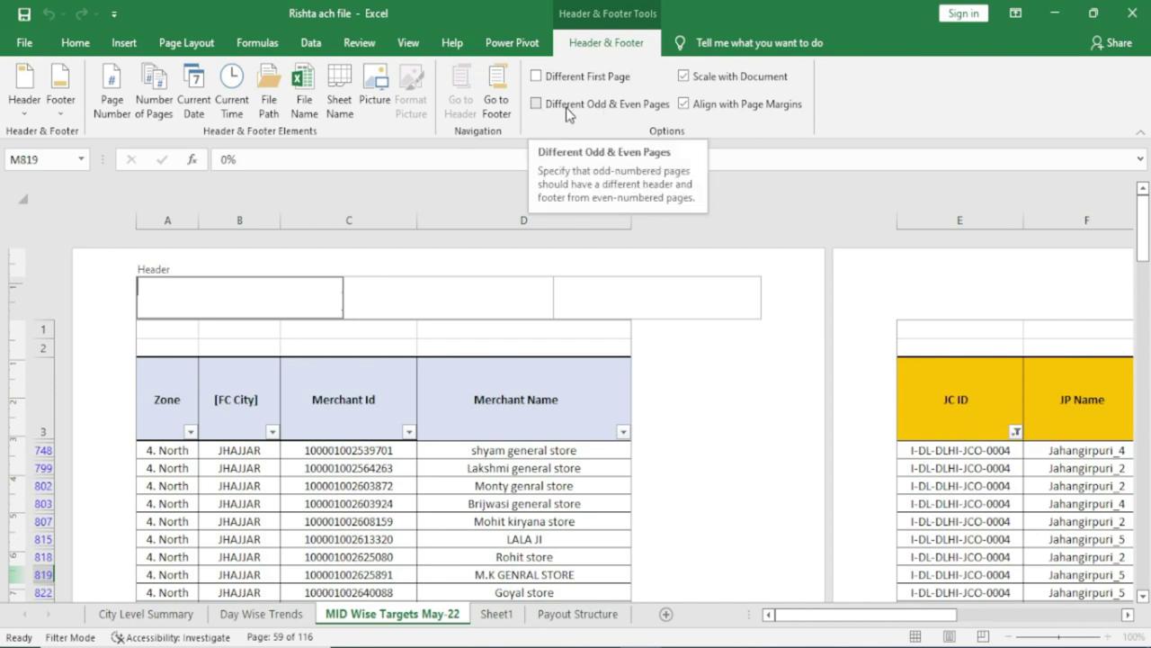
# - Turn on Different Odd & Even Pages and Different First Page headers
pyautogui.click(542, 105)
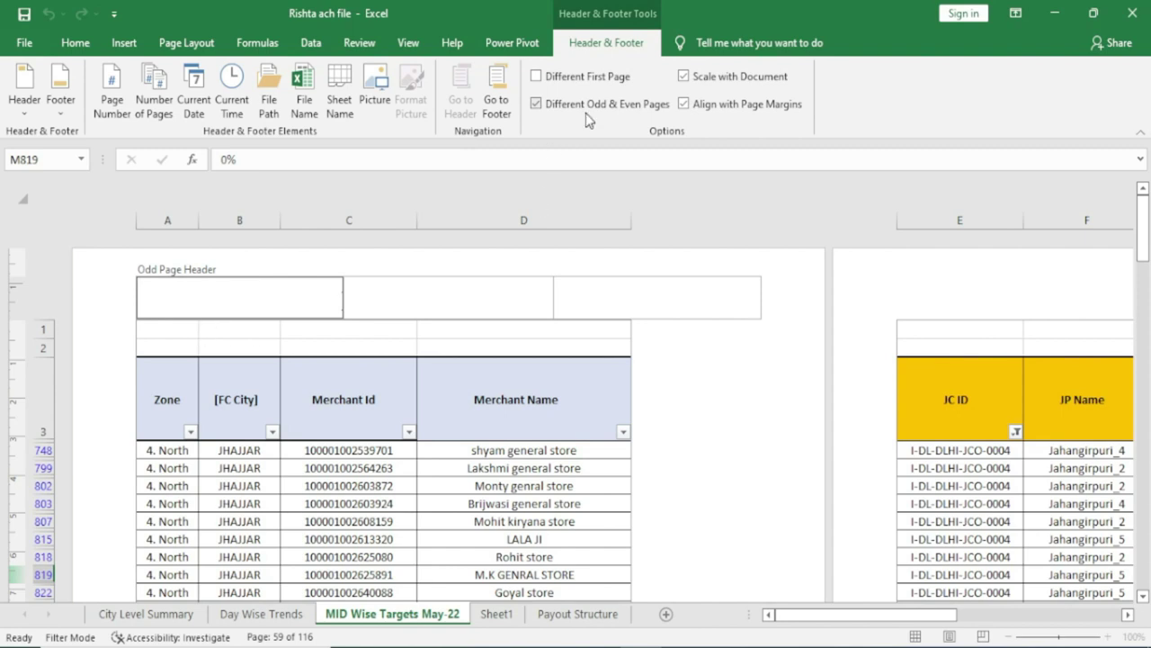
pyautogui.click(1005, 286)
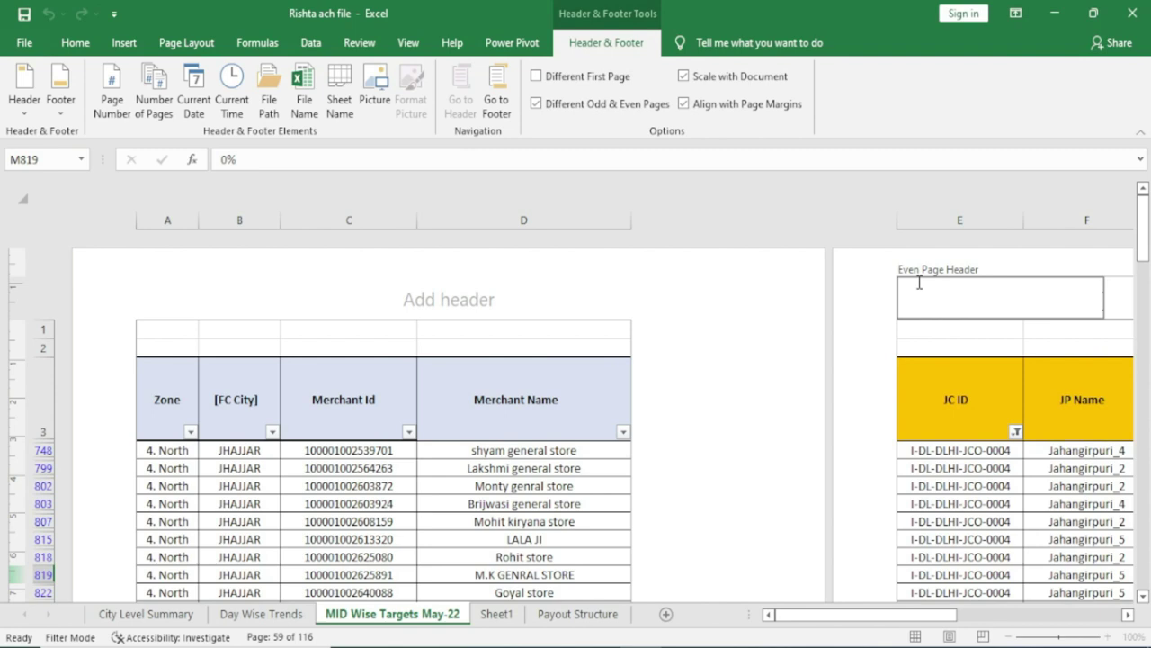
pyautogui.click(538, 78)
# - Toggle Align with Page Margins off and on for the even and first-page headers
pyautogui.click(685, 105)
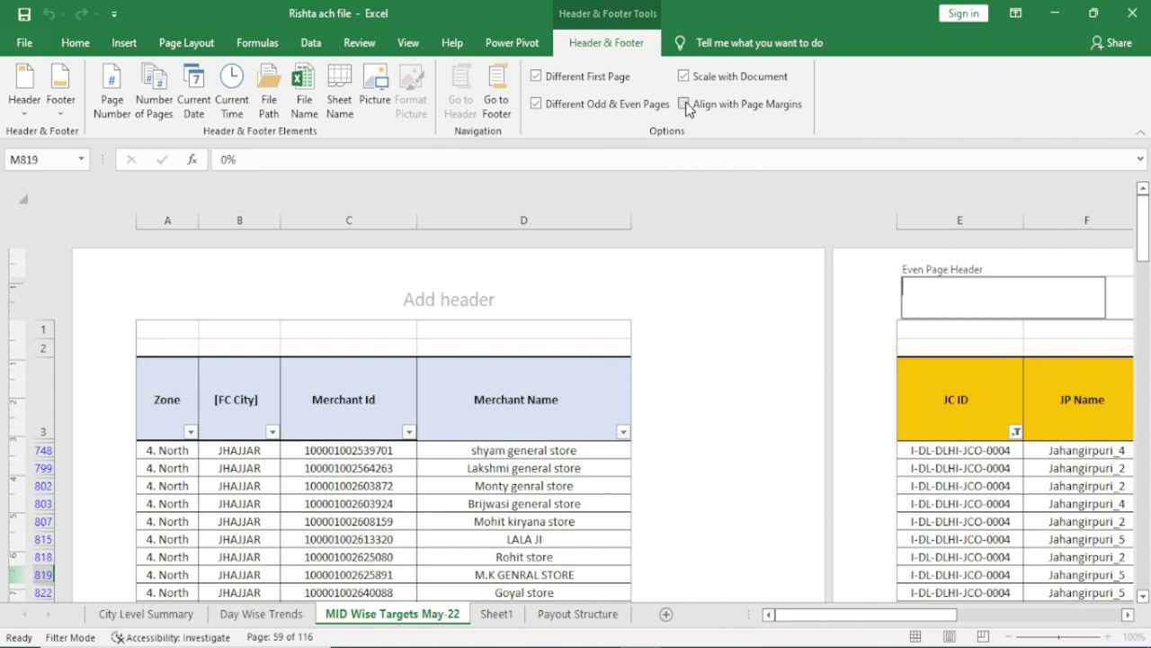
pyautogui.click(685, 105)
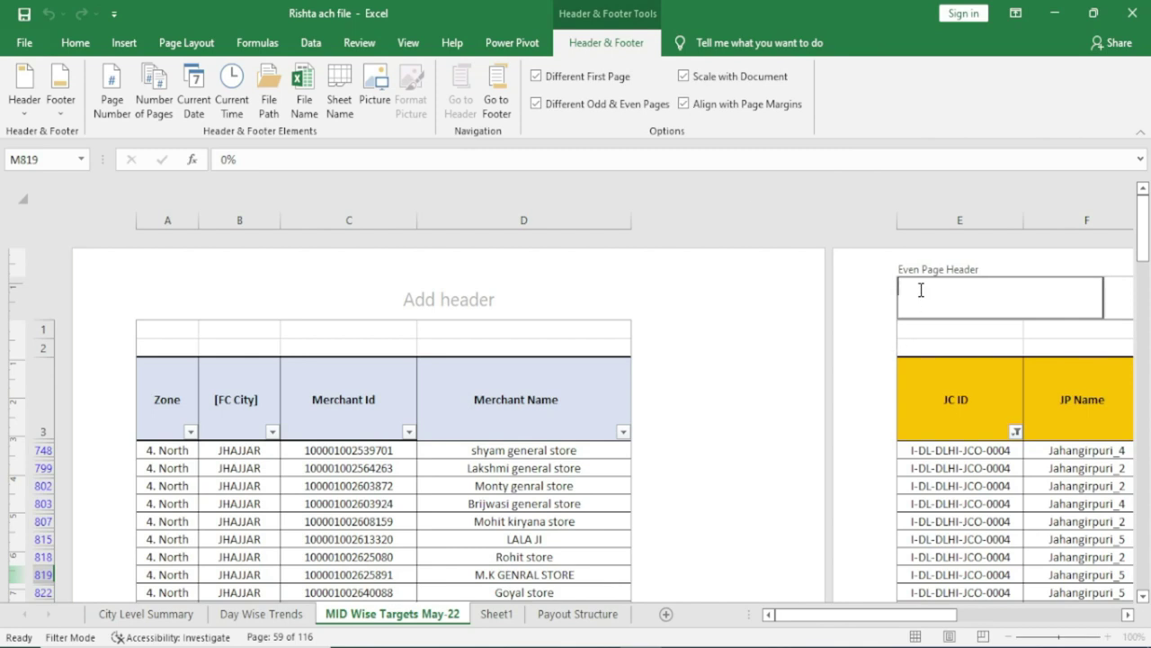
pyautogui.click(282, 300)
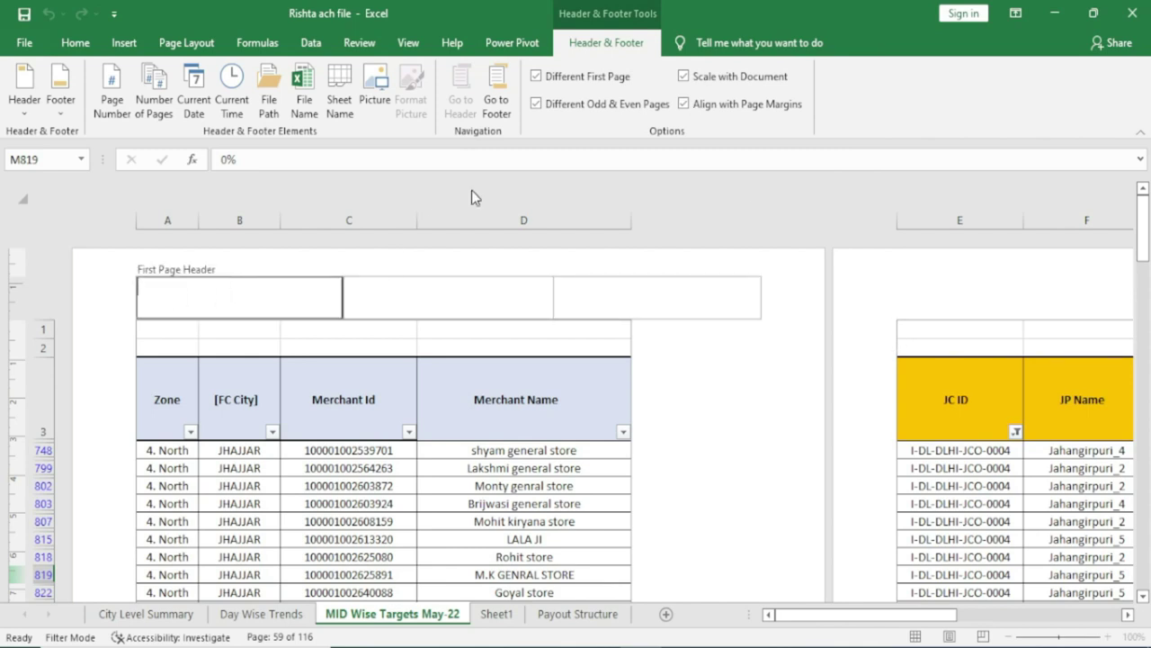
pyautogui.click(686, 105)
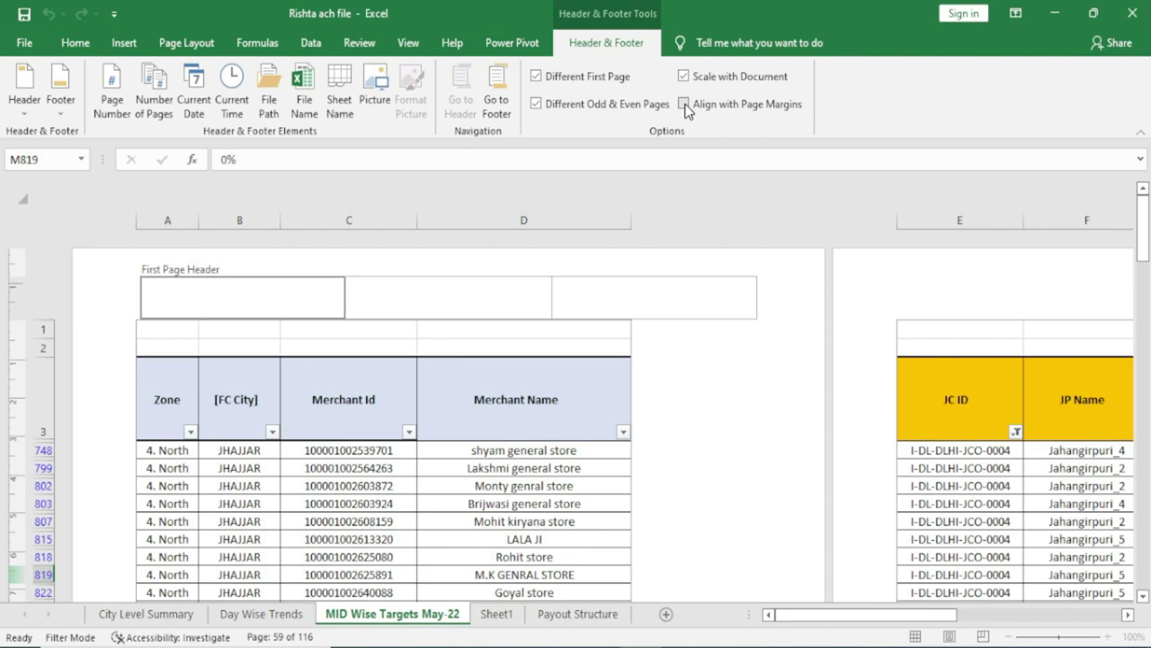
pyautogui.click(686, 104)
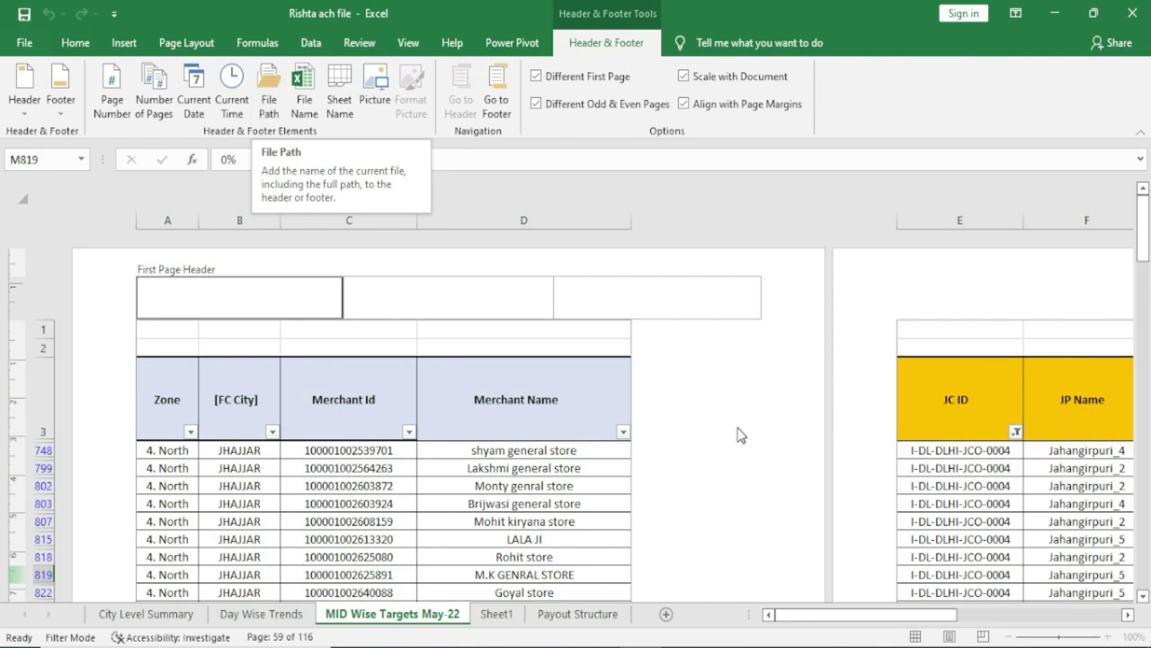
# - Finish header editing, zoom out to 70%, and switch to Normal view from the View tab
pyautogui.click(695, 415)
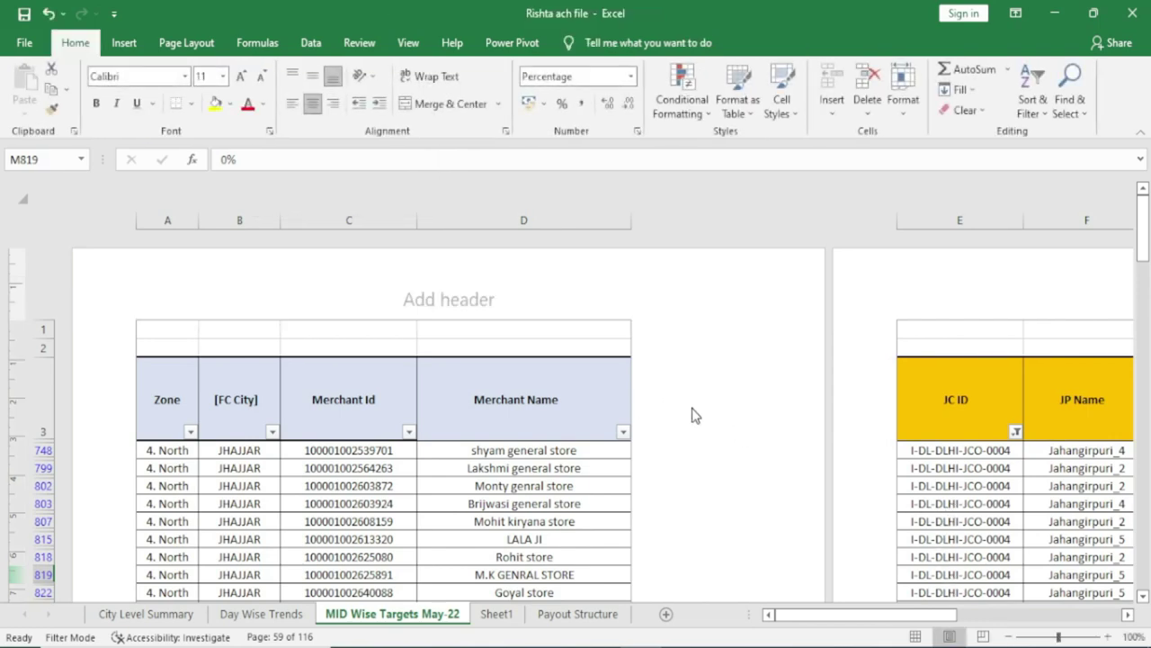
pyautogui.click(1010, 636)
pyautogui.click(1010, 636)
pyautogui.click(1010, 636)
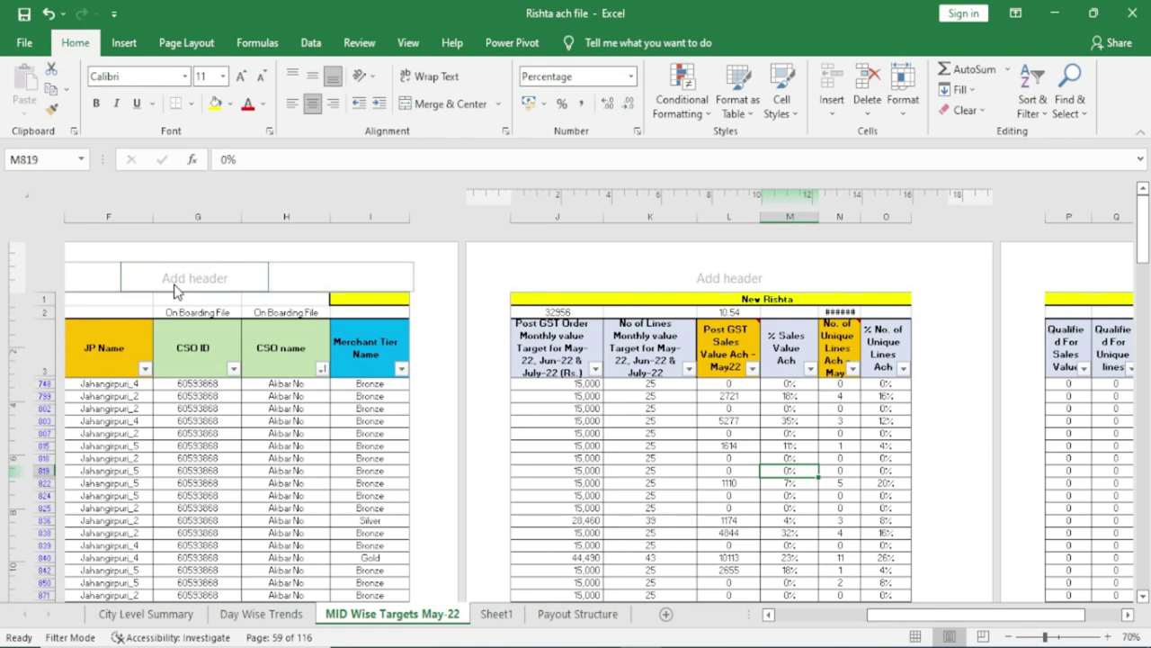
pyautogui.click(178, 284)
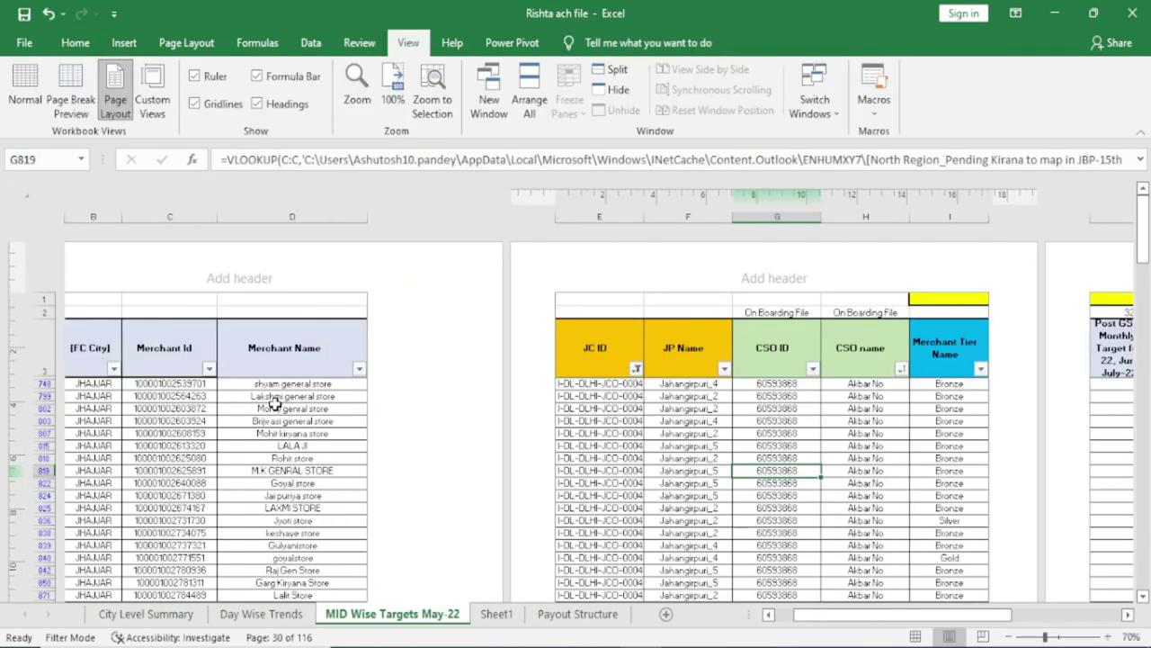
pyautogui.click(270, 406)
pyautogui.click(24, 101)
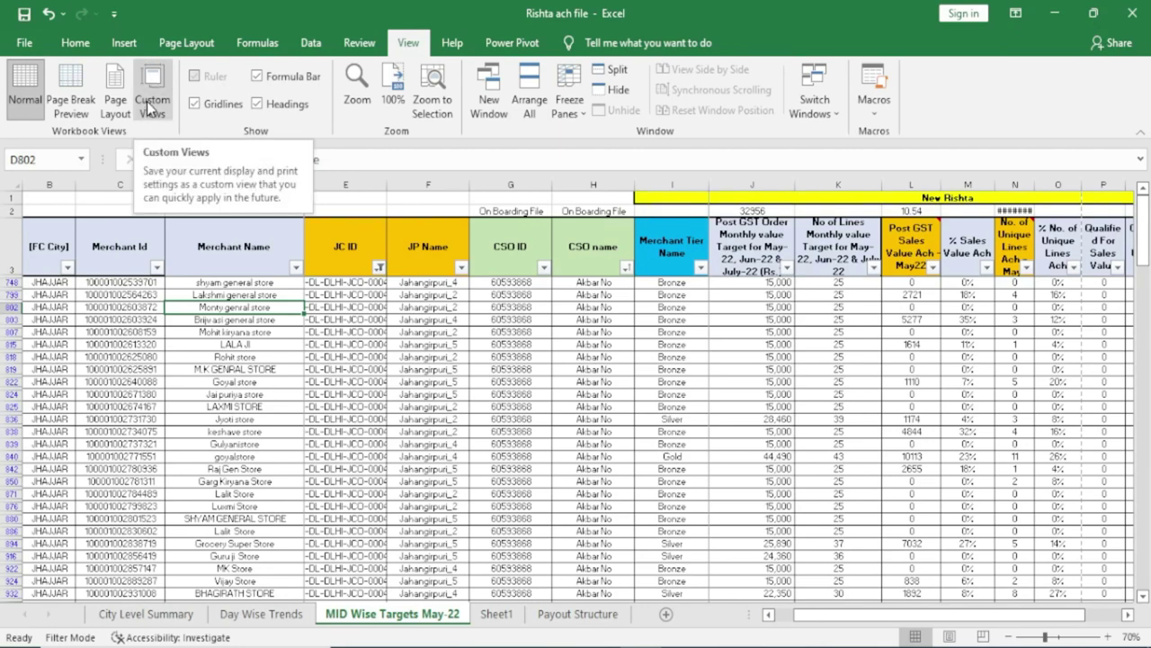
# - Select F838:F941 and save the current view as custom view 'a'
pyautogui.scroll(-3, 419, 359)
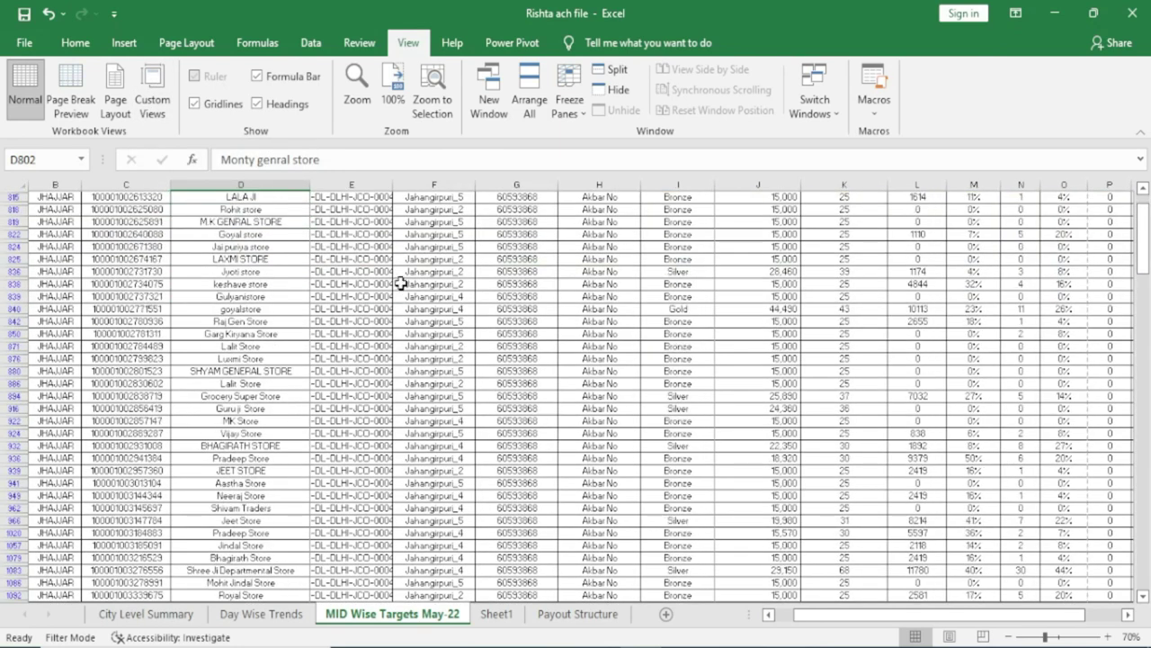
pyautogui.moveTo(400, 283); pyautogui.dragTo(459, 486)
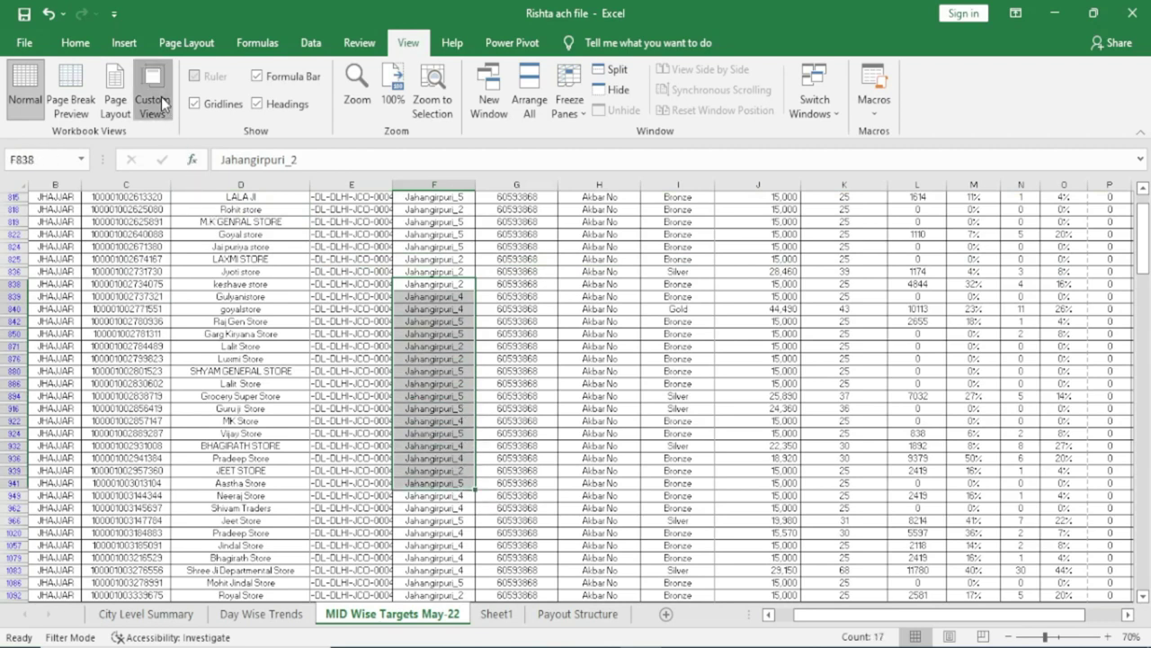
pyautogui.click(153, 99)
pyautogui.click(819, 368)
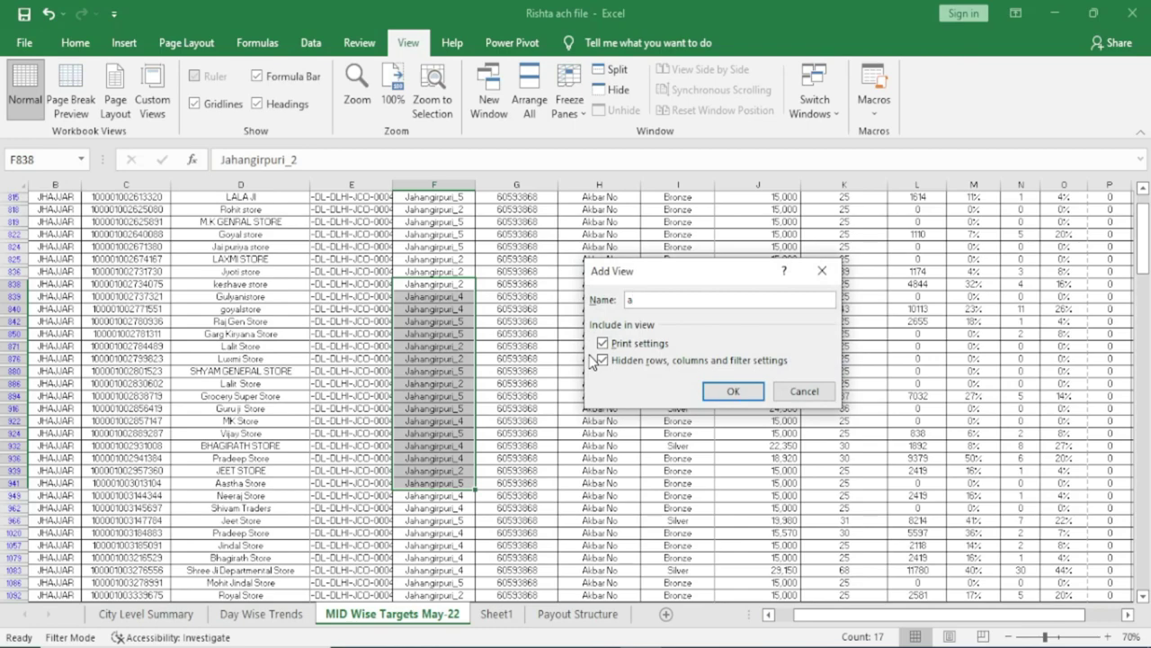
pyautogui.click(740, 391)
pyautogui.click(545, 417)
# - Reopen Custom Views and show the saved view 'a'
pyautogui.scroll(-3, 703, 394)
pyautogui.scroll(-3, 704, 394)
pyautogui.scroll(-3, 704, 394)
pyautogui.scroll(-3, 704, 394)
pyautogui.scroll(-5, 703, 394)
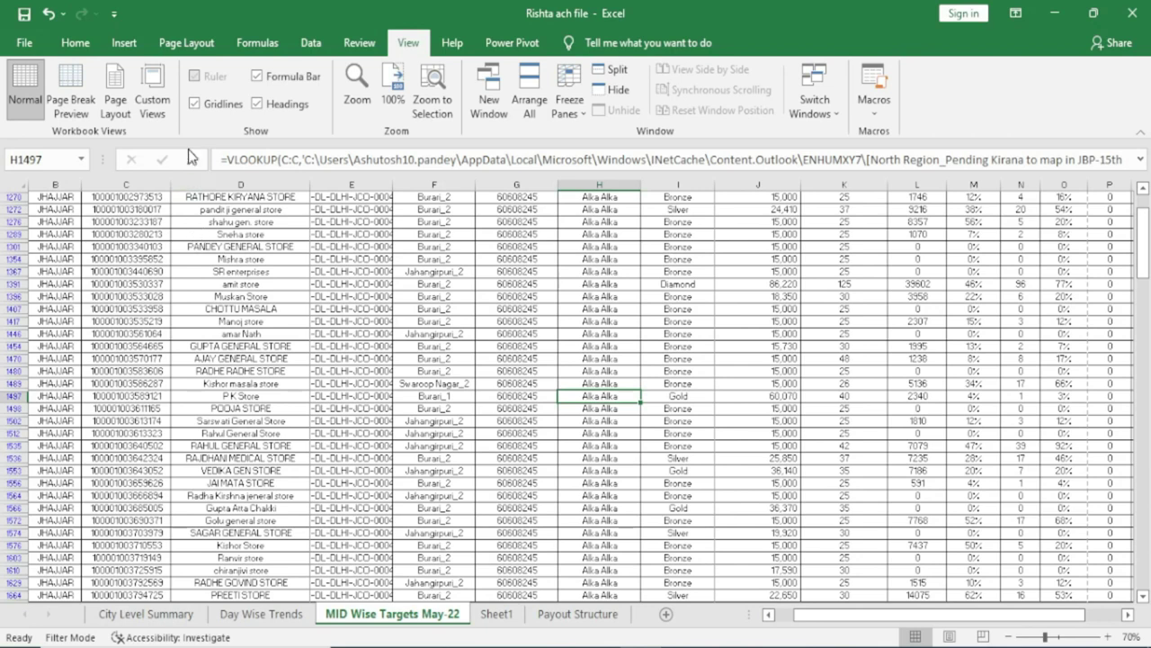
pyautogui.click(167, 98)
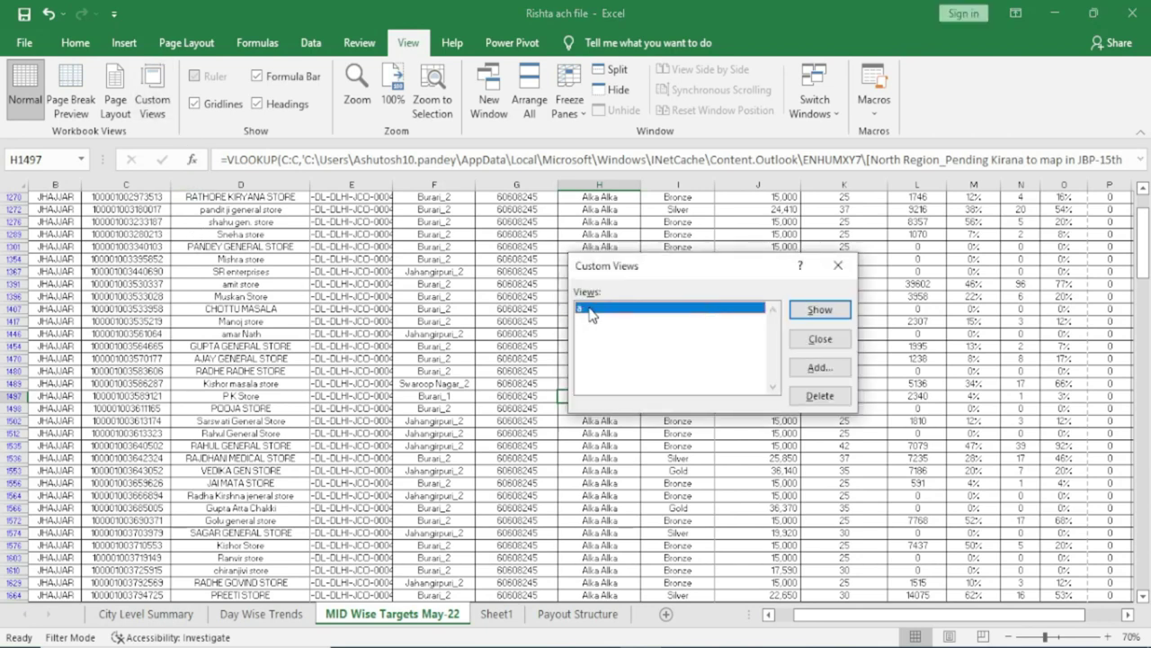
pyautogui.click(820, 313)
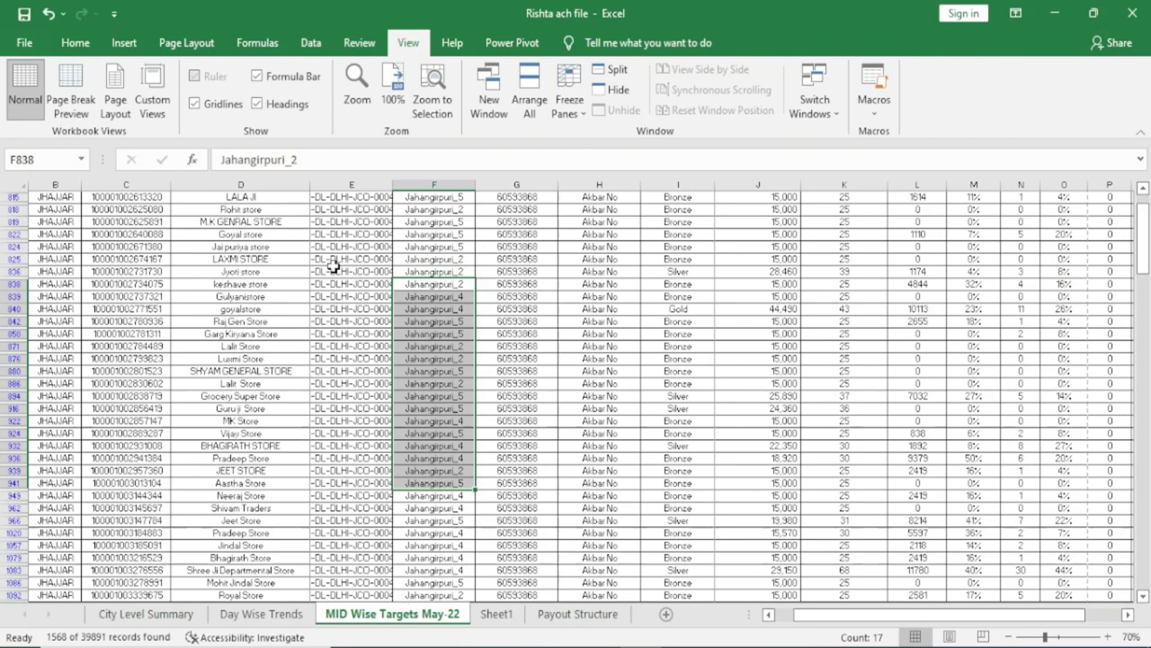
# - Select C819:H1079, then make D838 and then D802 the active cell
pyautogui.moveTo(124, 221); pyautogui.dragTo(640, 558)
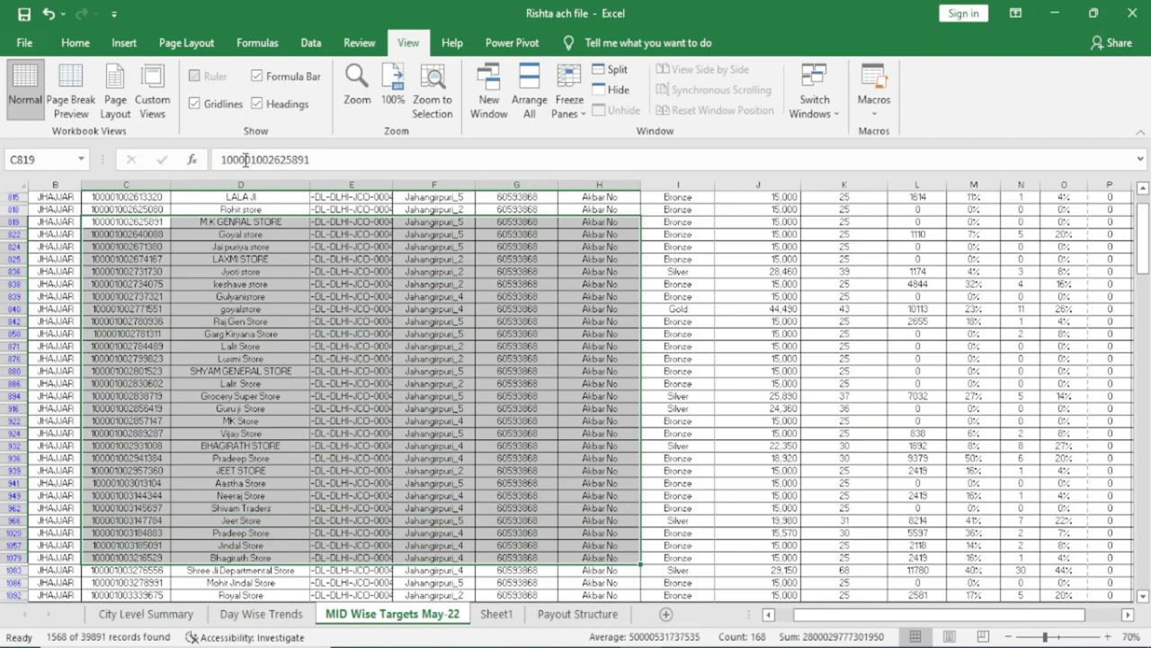
pyautogui.click(272, 282)
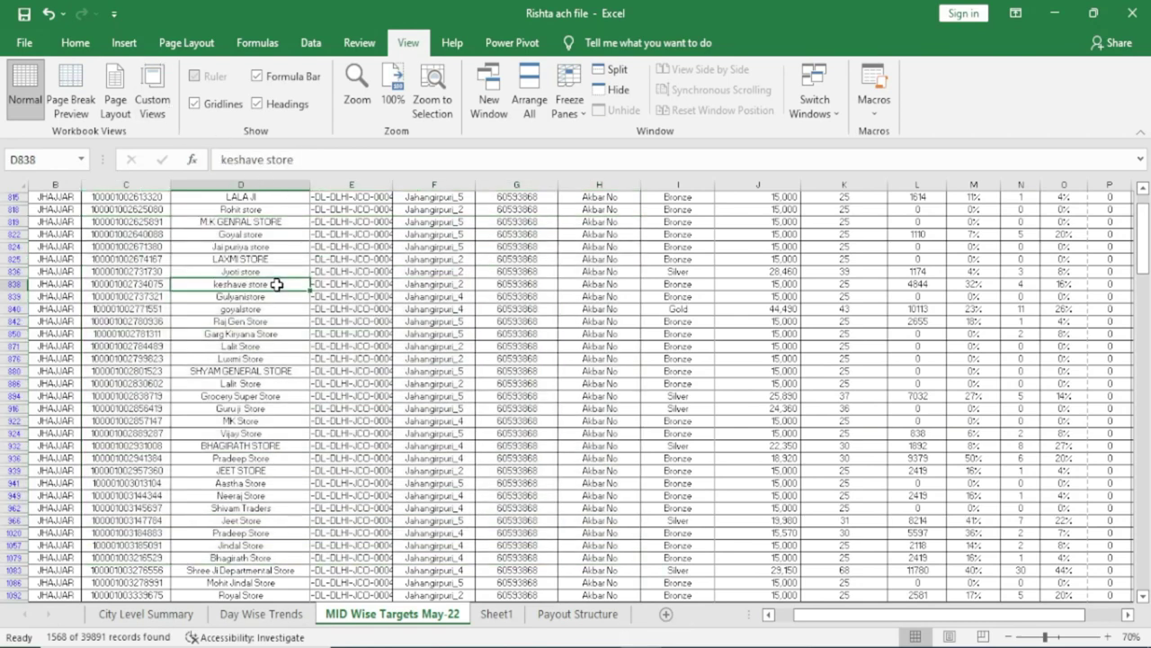
pyautogui.scroll(3, 254, 283)
pyautogui.click(246, 308)
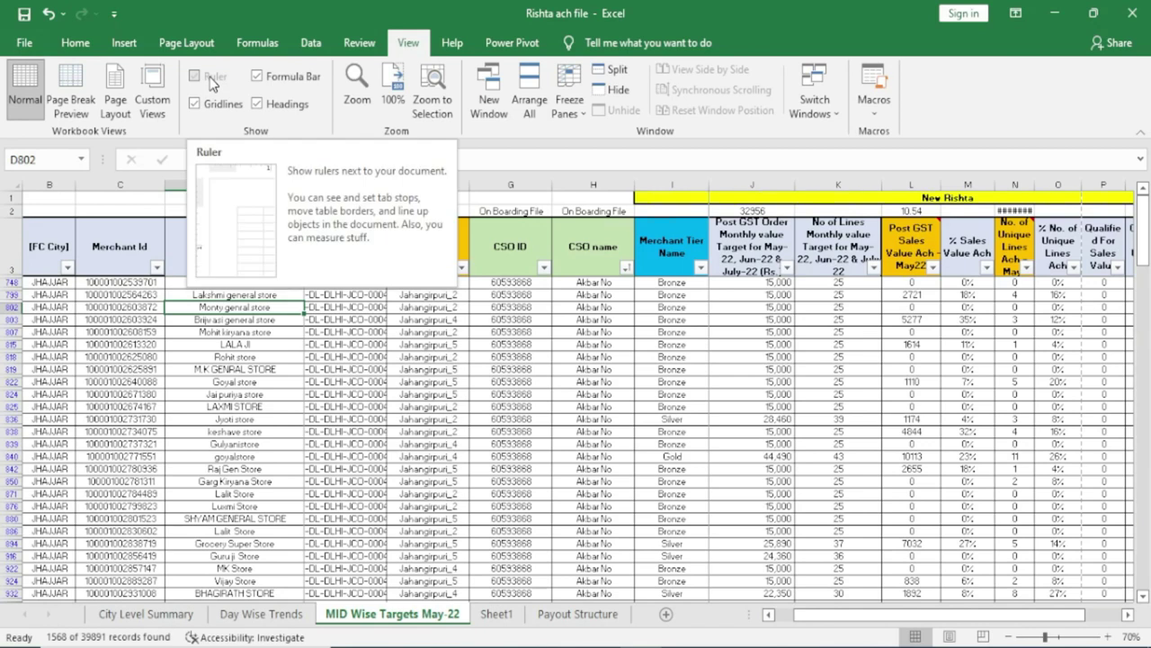
pyautogui.click(116, 99)
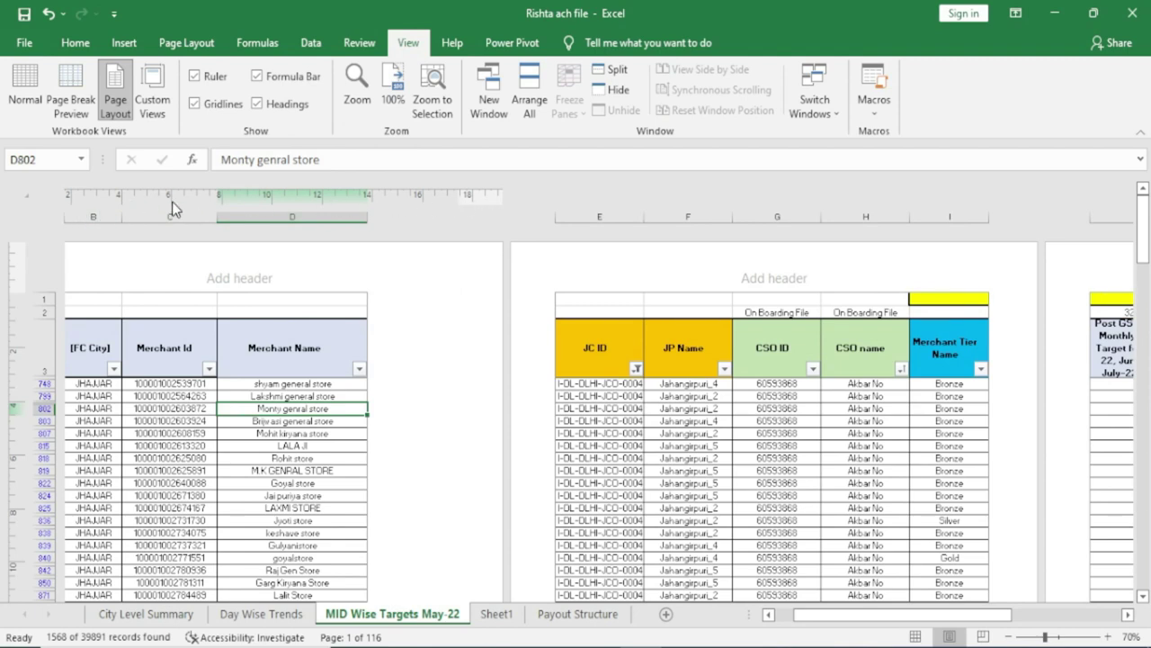
pyautogui.click(199, 79)
pyautogui.click(200, 79)
pyautogui.click(200, 79)
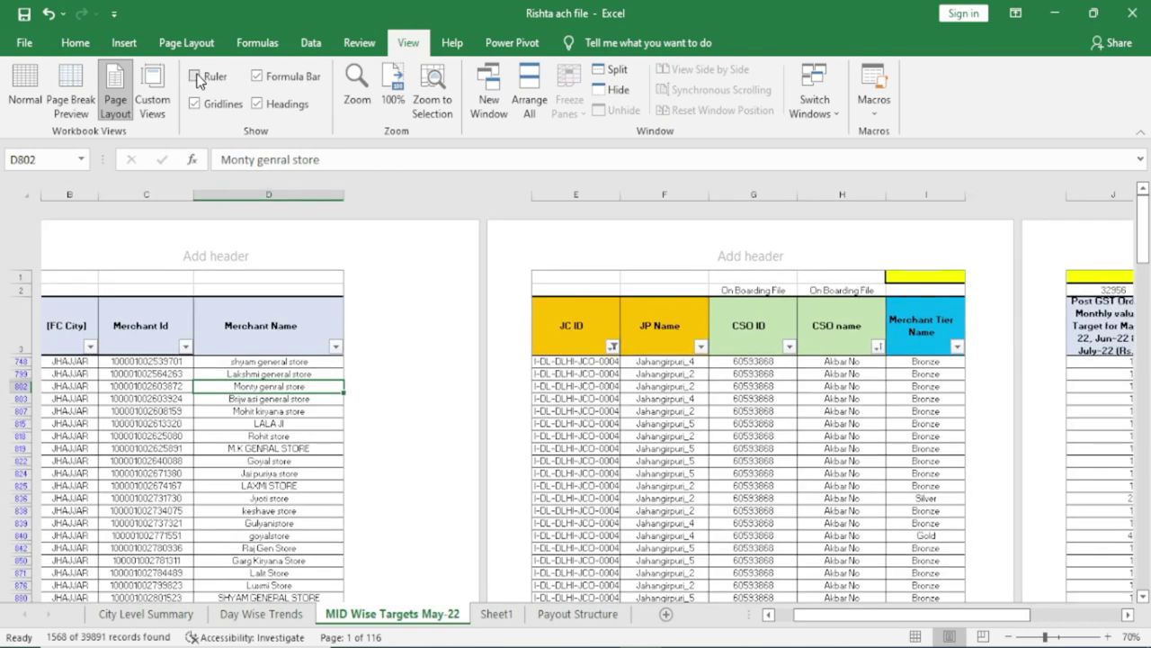
pyautogui.click(200, 79)
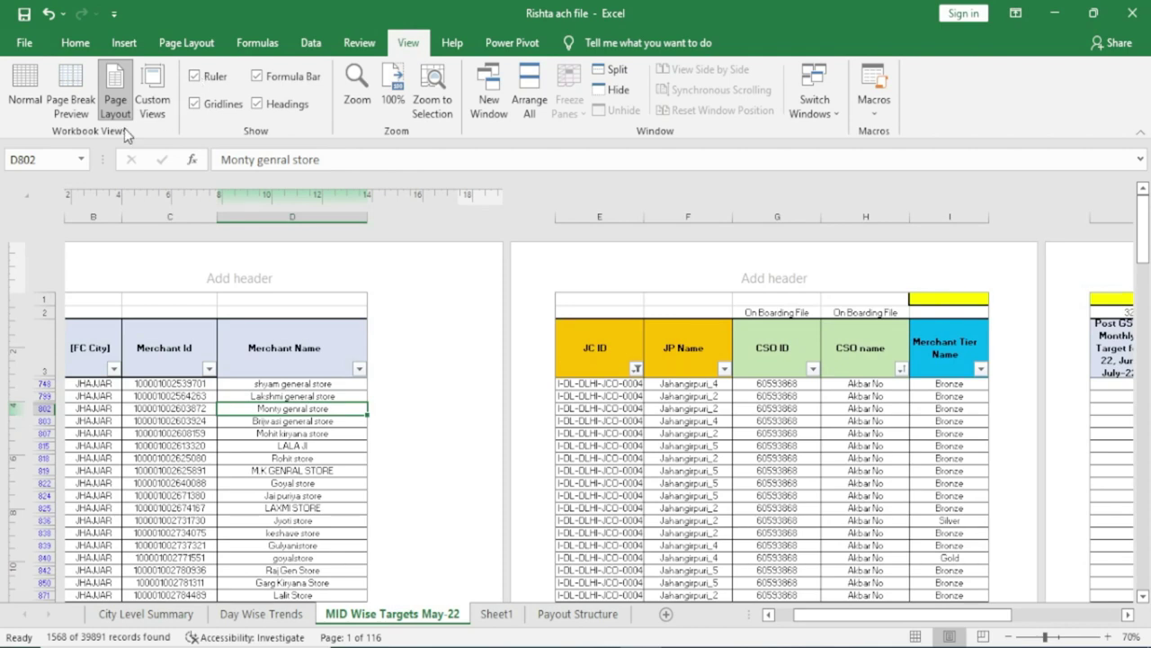
pyautogui.click(20, 86)
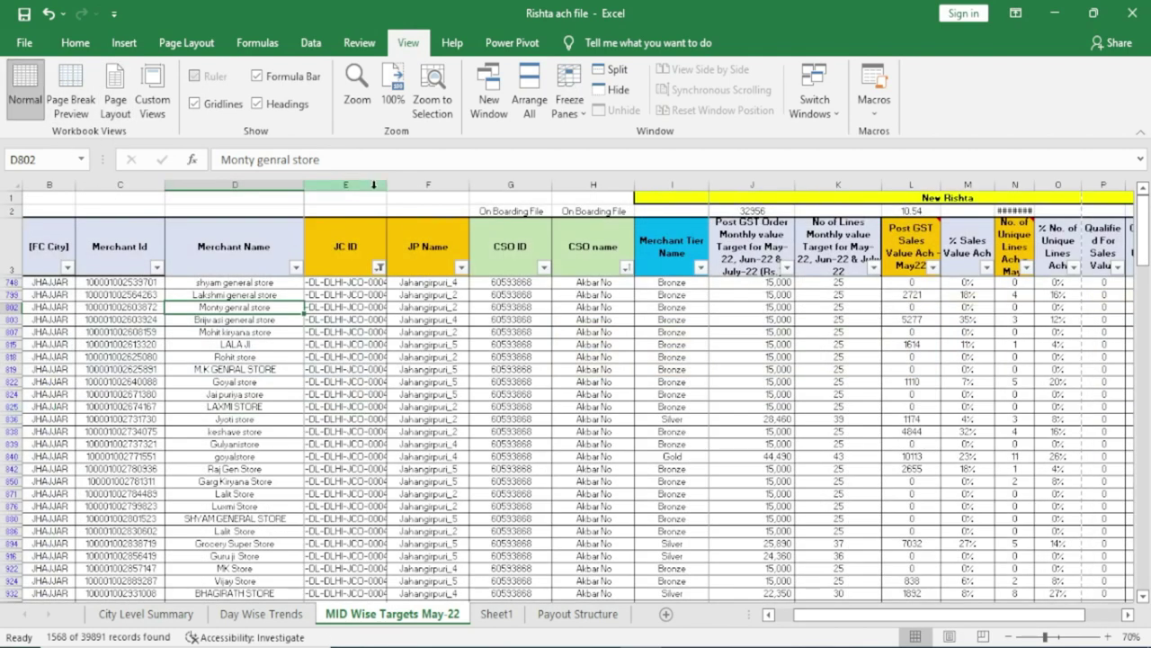
pyautogui.click(258, 78)
pyautogui.click(258, 77)
pyautogui.click(258, 75)
pyautogui.click(258, 76)
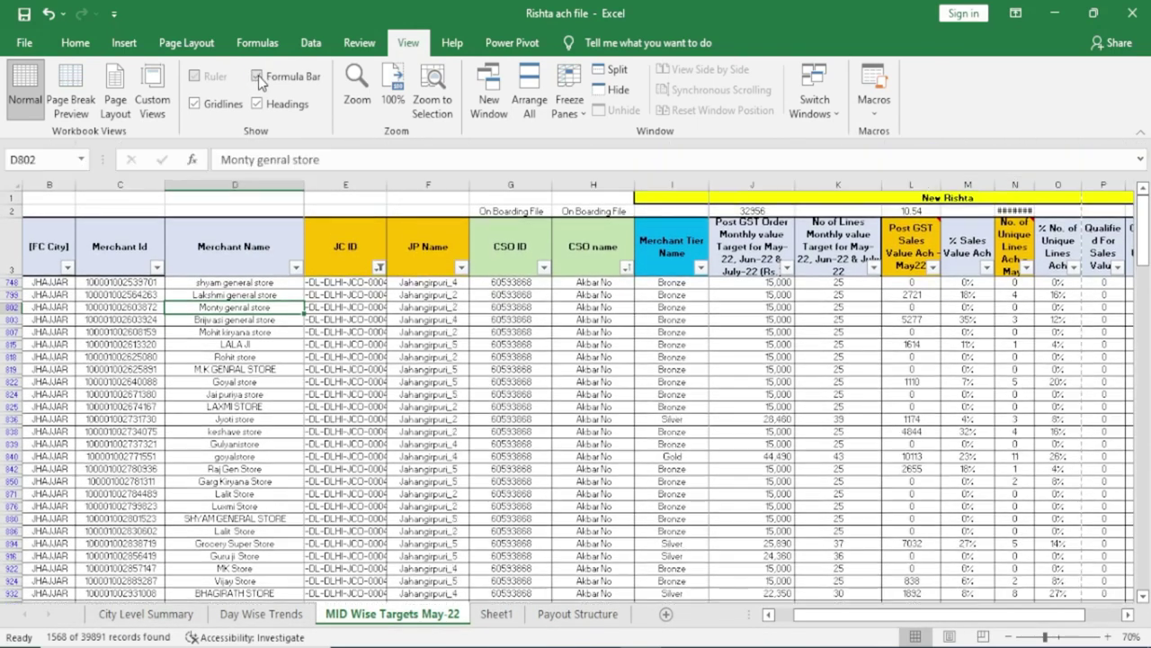
pyautogui.click(213, 109)
# - Zoom out to 30% then in to 40%, toggling Gridlines and Headings off and on
pyautogui.click(212, 108)
pyautogui.click(1009, 637)
pyautogui.click(1009, 637)
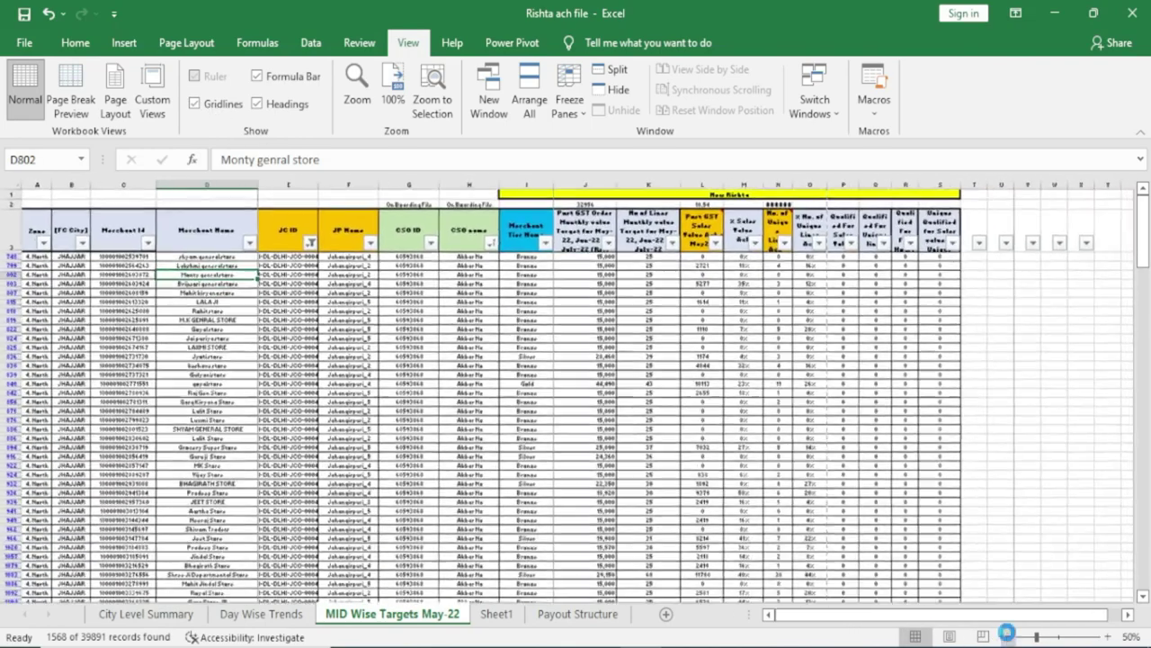
pyautogui.click(1010, 637)
pyautogui.click(1010, 637)
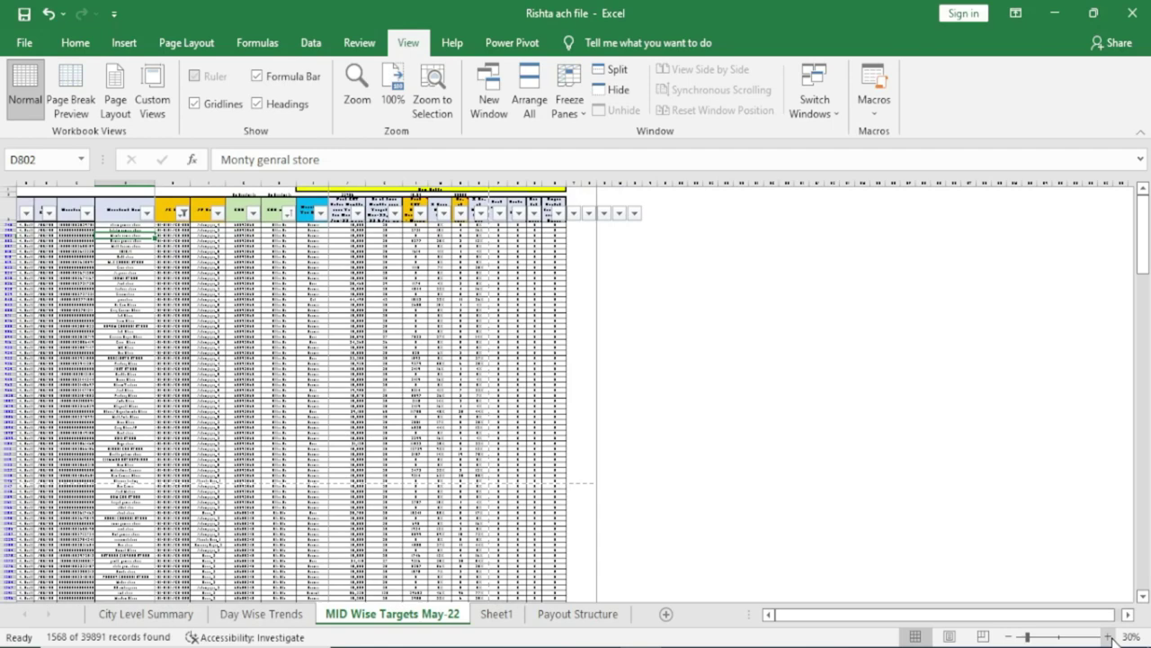
pyautogui.click(1108, 637)
pyautogui.click(196, 105)
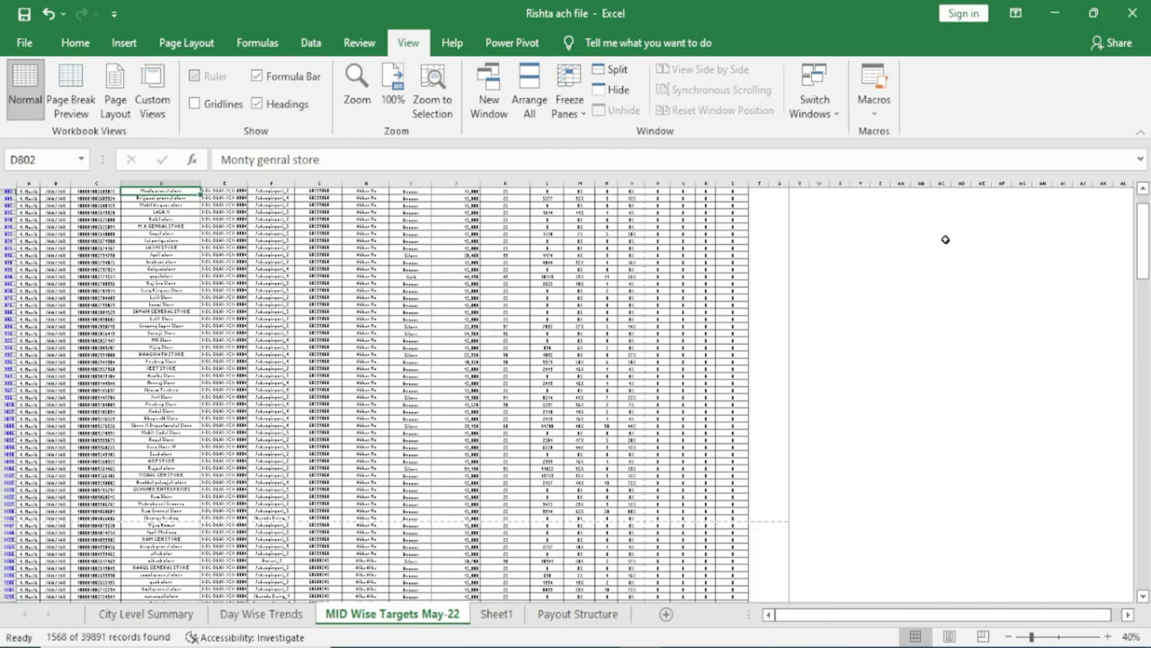
pyautogui.click(194, 104)
pyautogui.click(258, 104)
pyautogui.click(258, 104)
# - Toggle Headings off and on again, select C807, and choose 200% in the Zoom dialog
pyautogui.scroll(4, 515, 415)
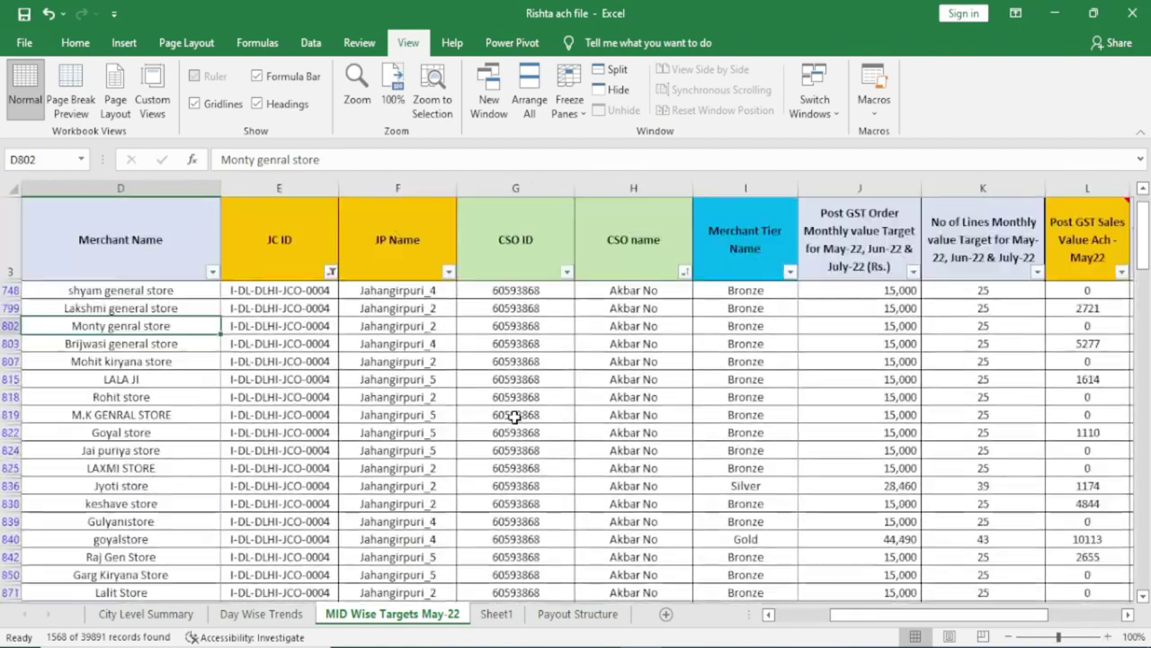
pyautogui.scroll(1, 515, 416)
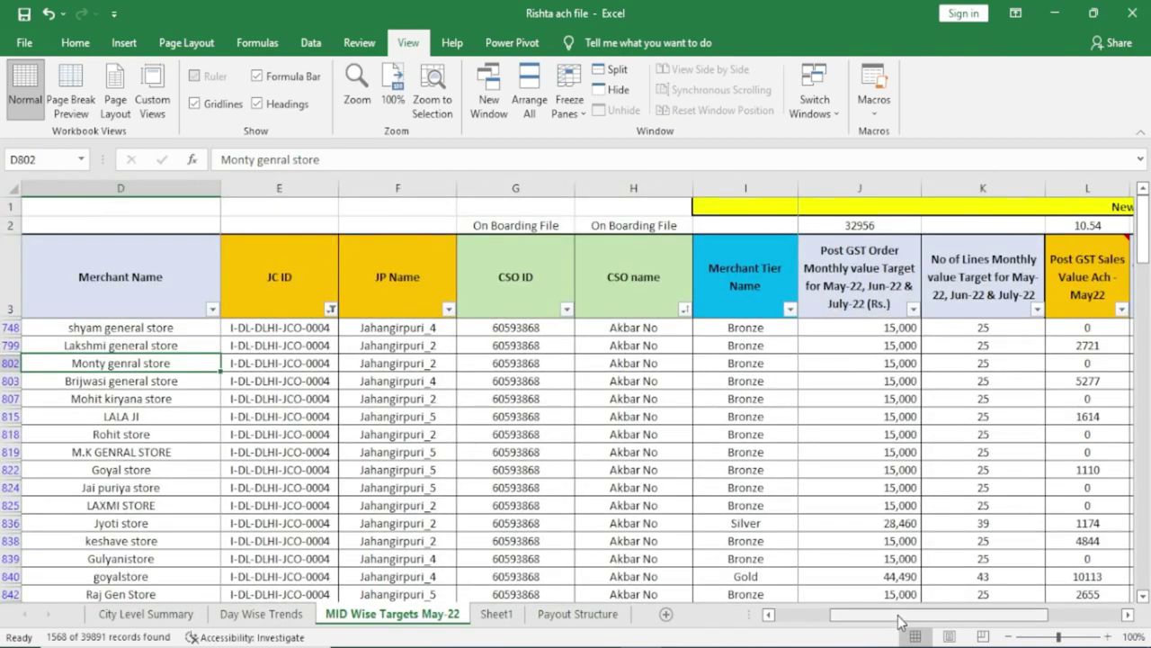
pyautogui.moveTo(899, 621); pyautogui.dragTo(845, 620)
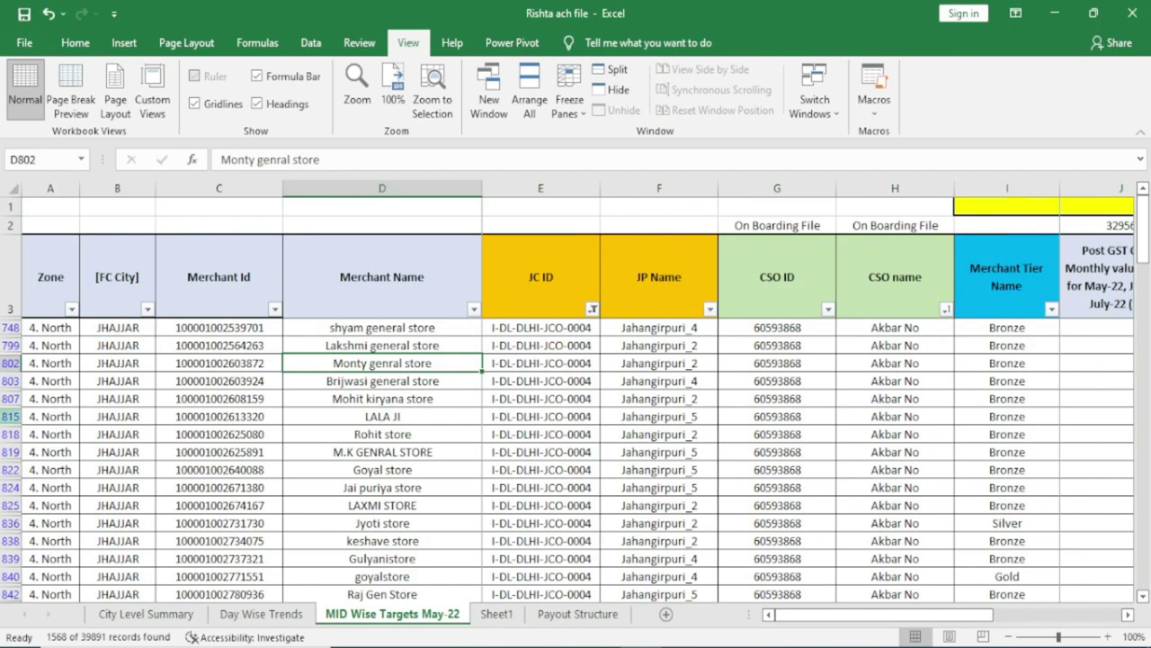
pyautogui.click(257, 104)
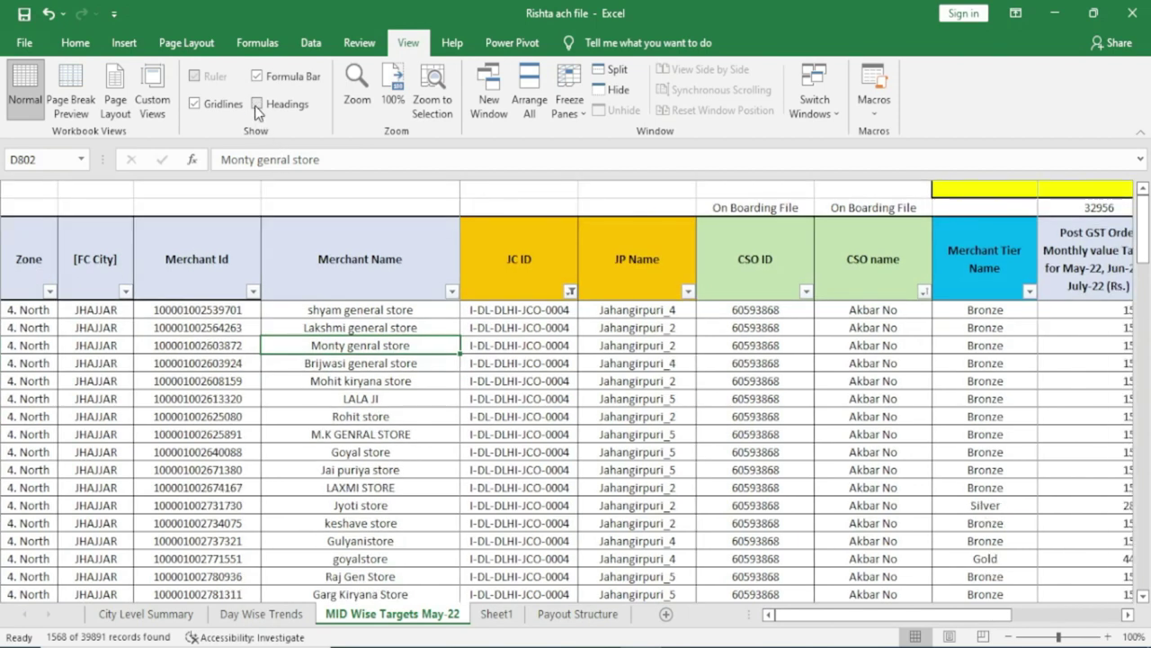
pyautogui.click(256, 104)
pyautogui.click(257, 104)
pyautogui.click(257, 104)
pyautogui.click(217, 401)
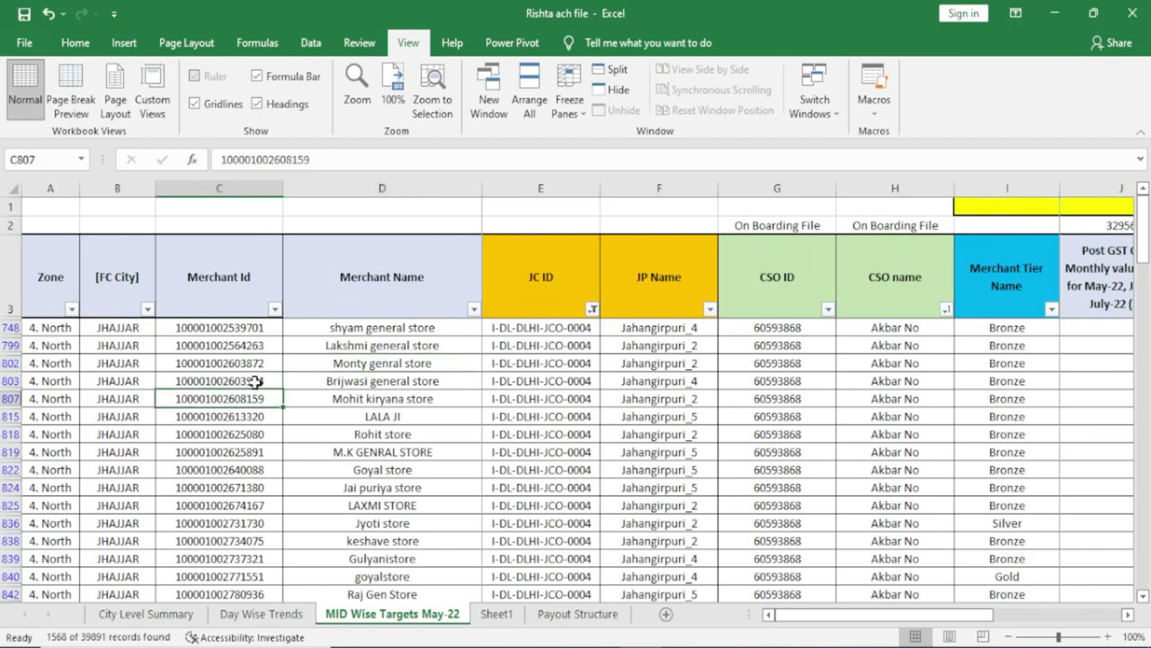
pyautogui.click(358, 90)
pyautogui.click(671, 319)
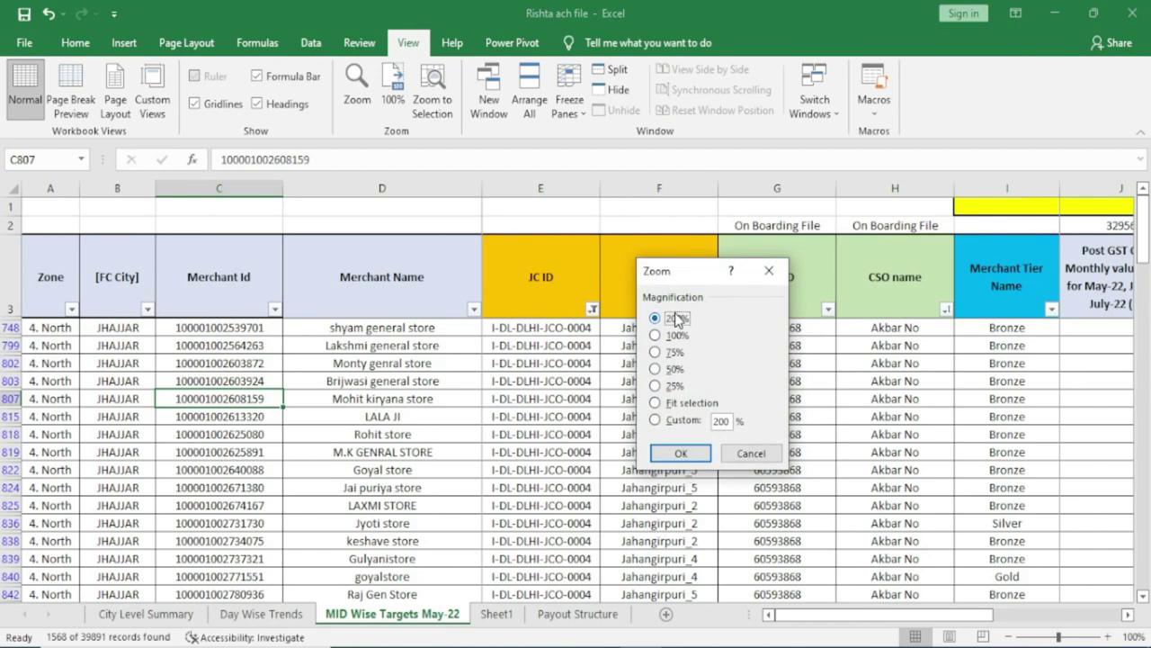
# - Apply 200% zoom, reset to 100%, zoom to selection on D748, then reopen Zoom
pyautogui.click(681, 453)
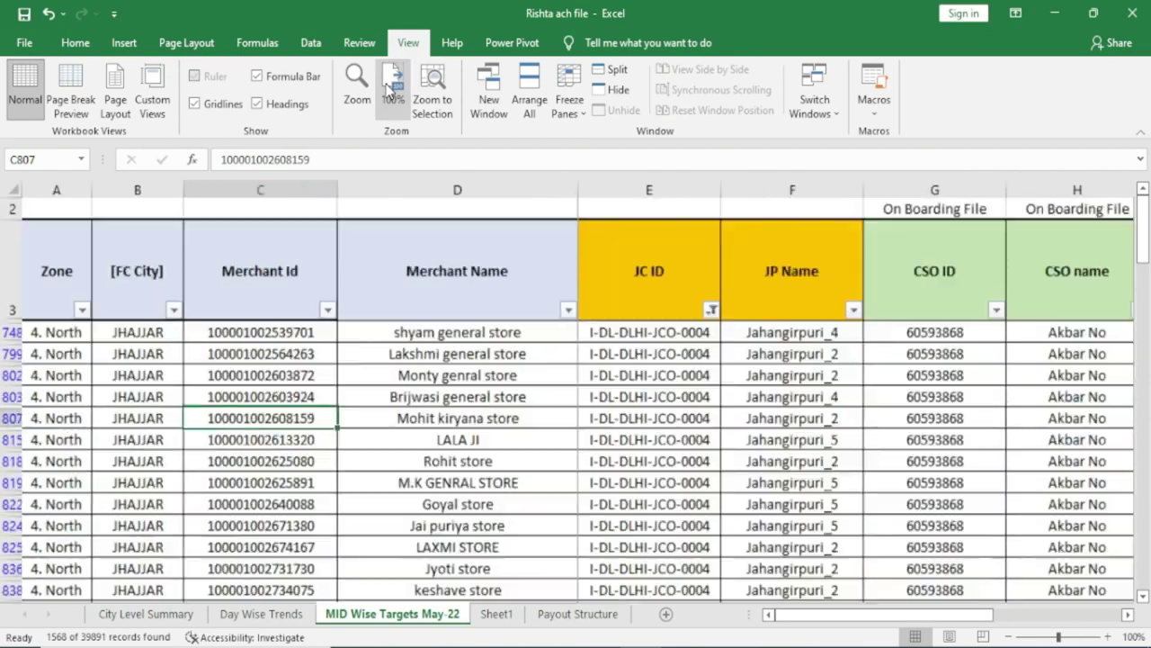
pyautogui.click(393, 90)
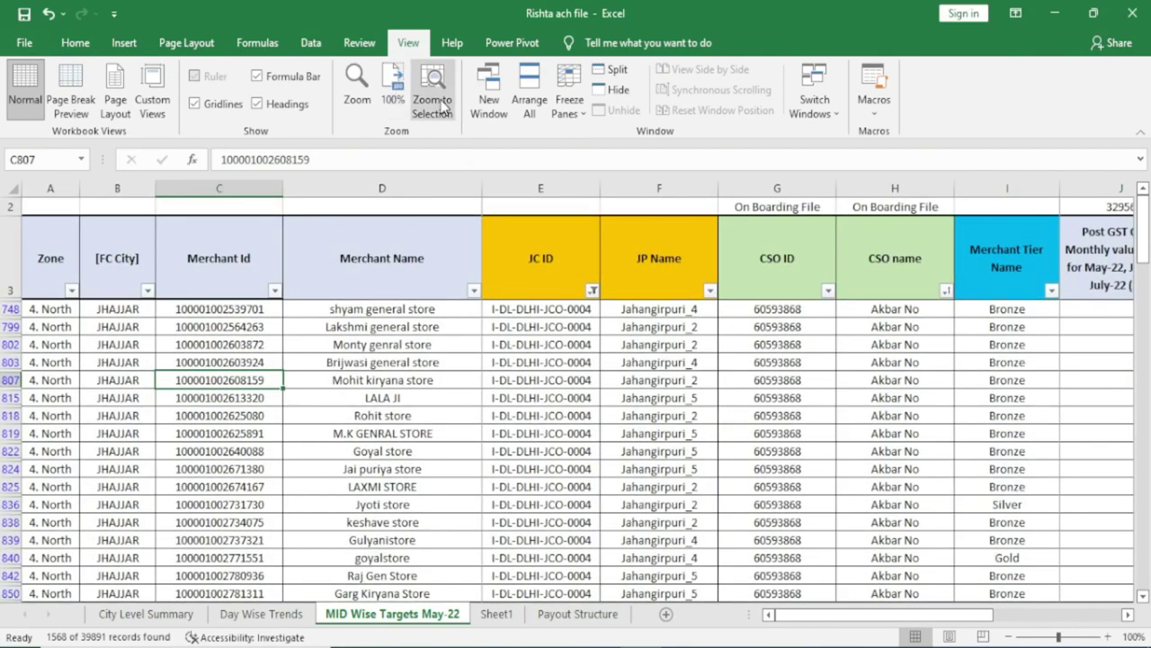
pyautogui.click(353, 309)
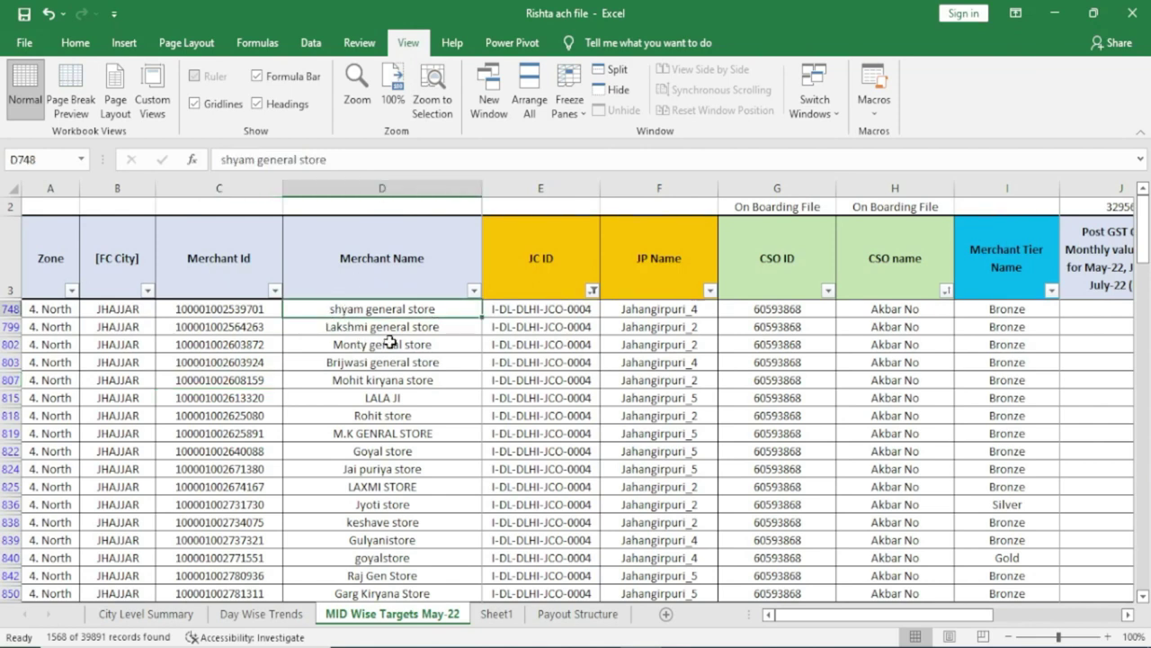
pyautogui.click(438, 95)
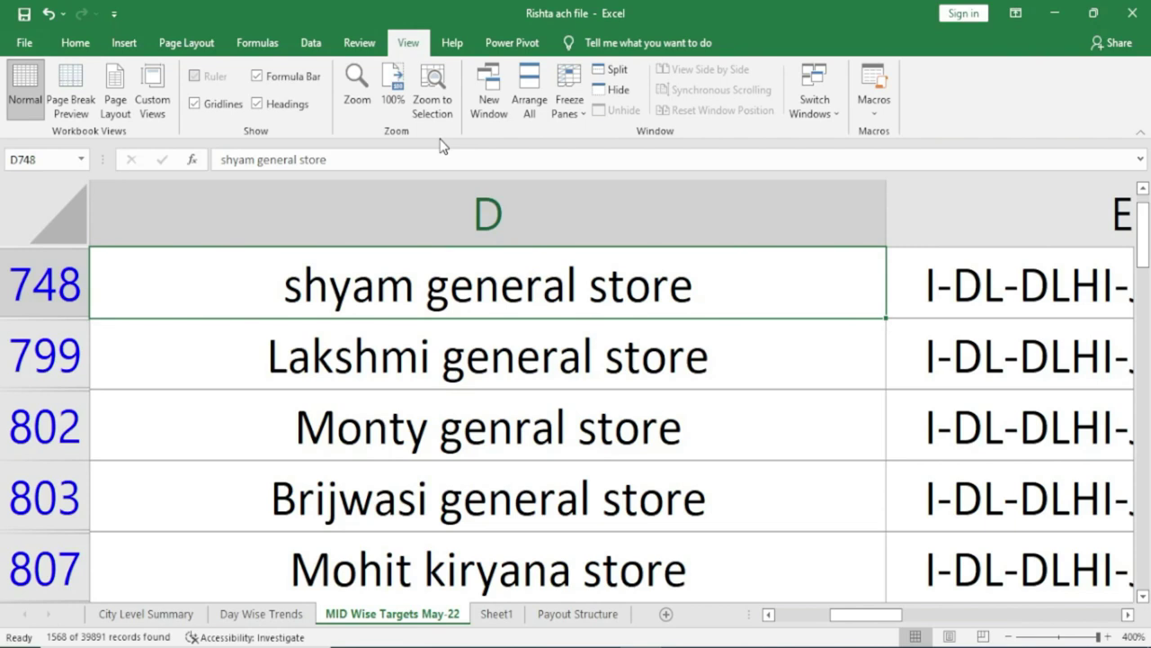
pyautogui.click(357, 90)
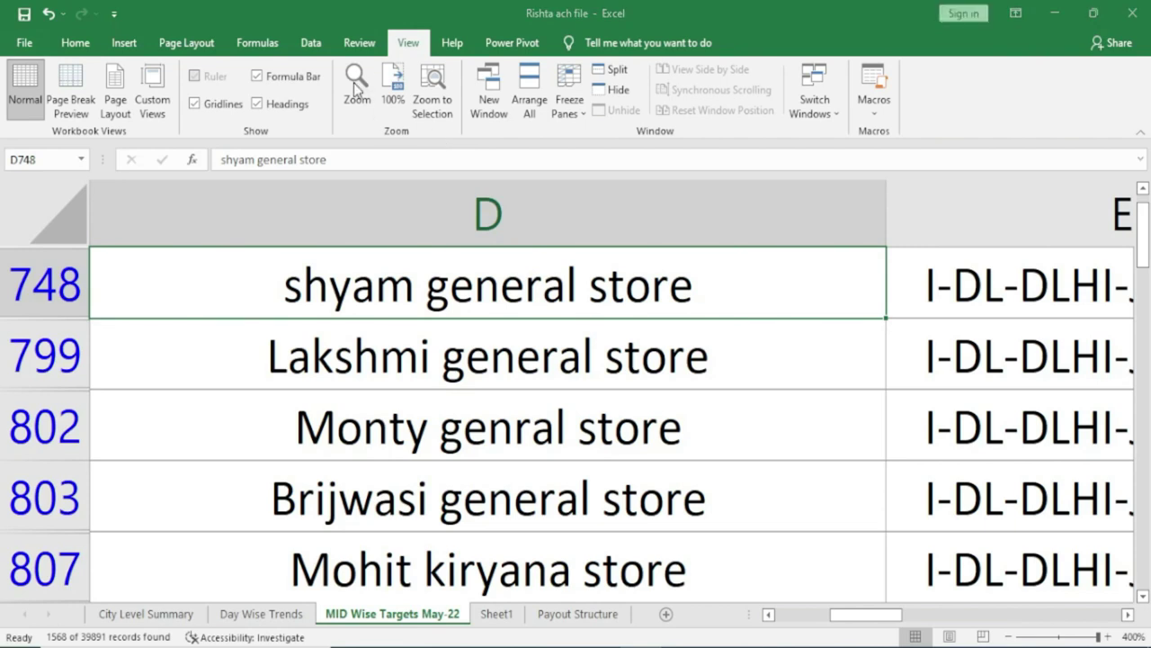